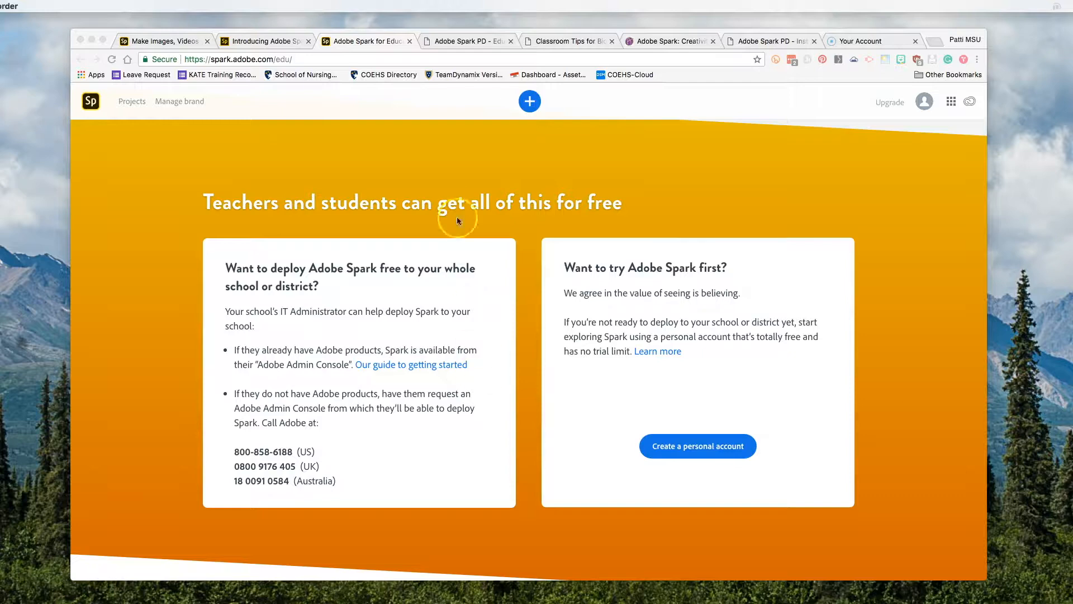
Step: Go to the Adobe Spark projects page and view the options for creating a new post, page or video
left_click(171, 42)
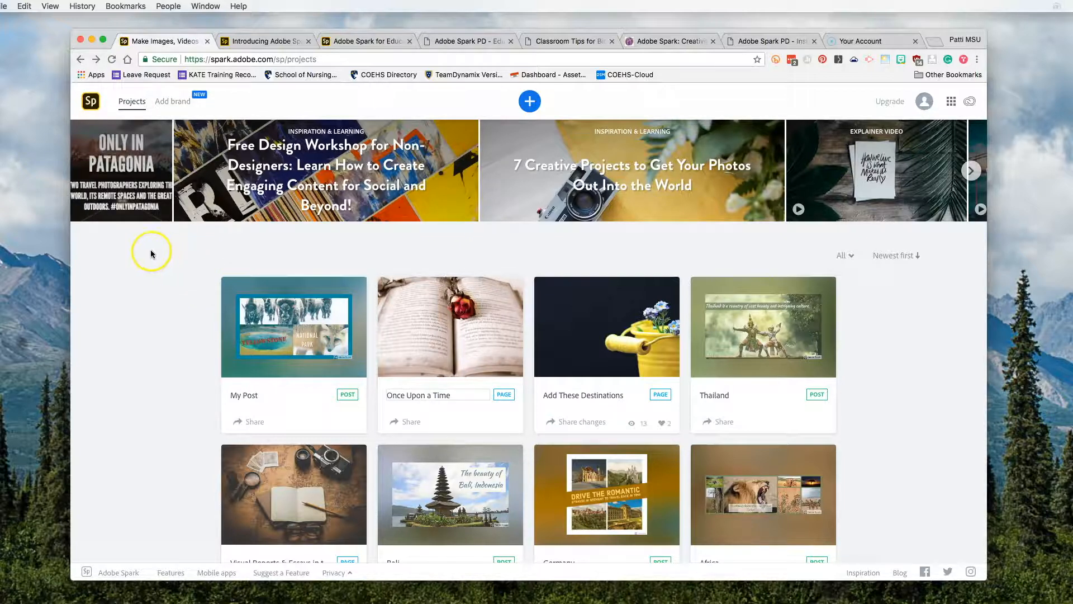
left_click(529, 104)
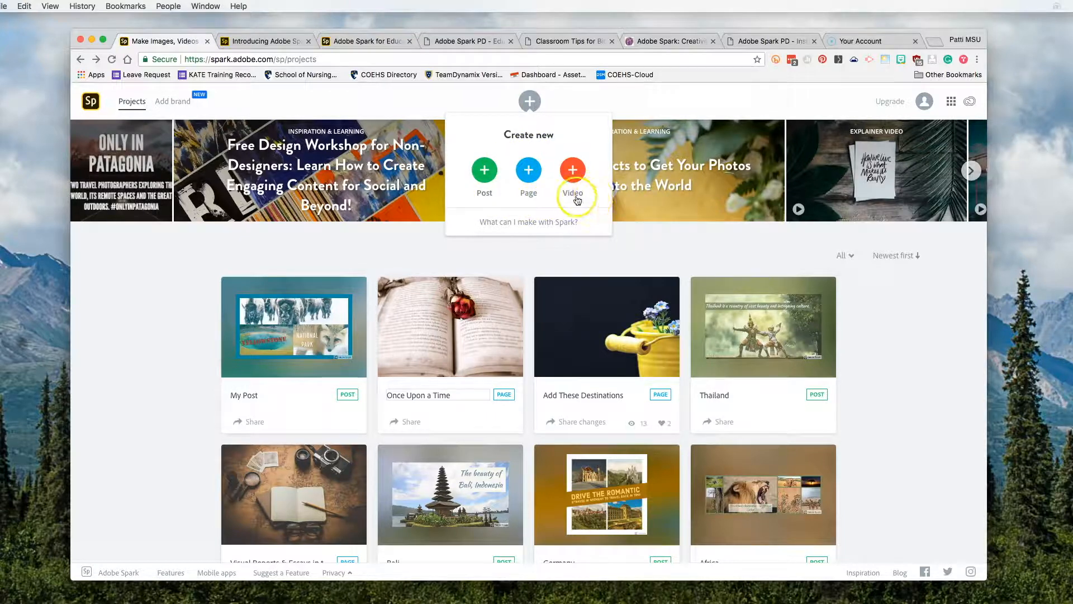
left_click(67, 316)
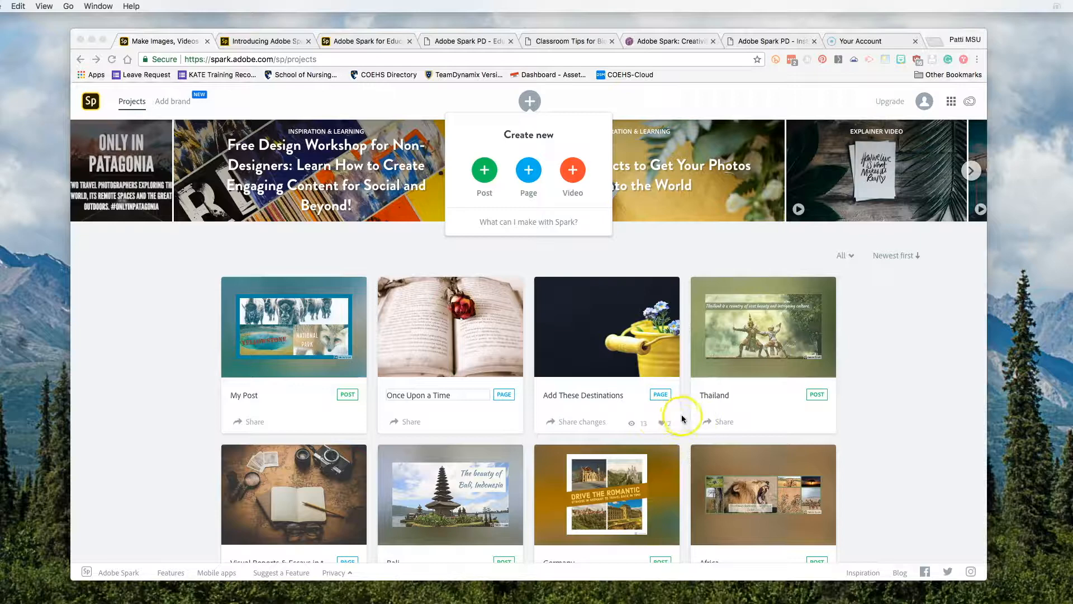
scroll(629, 408, "down", 3)
scroll(628, 407, "up", 3)
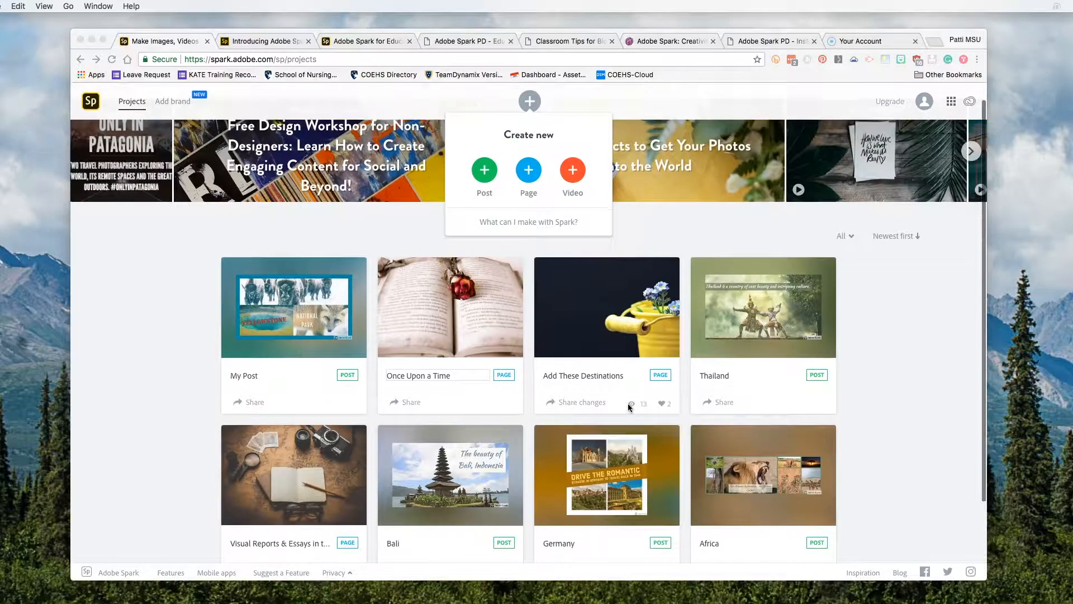
left_click(927, 311)
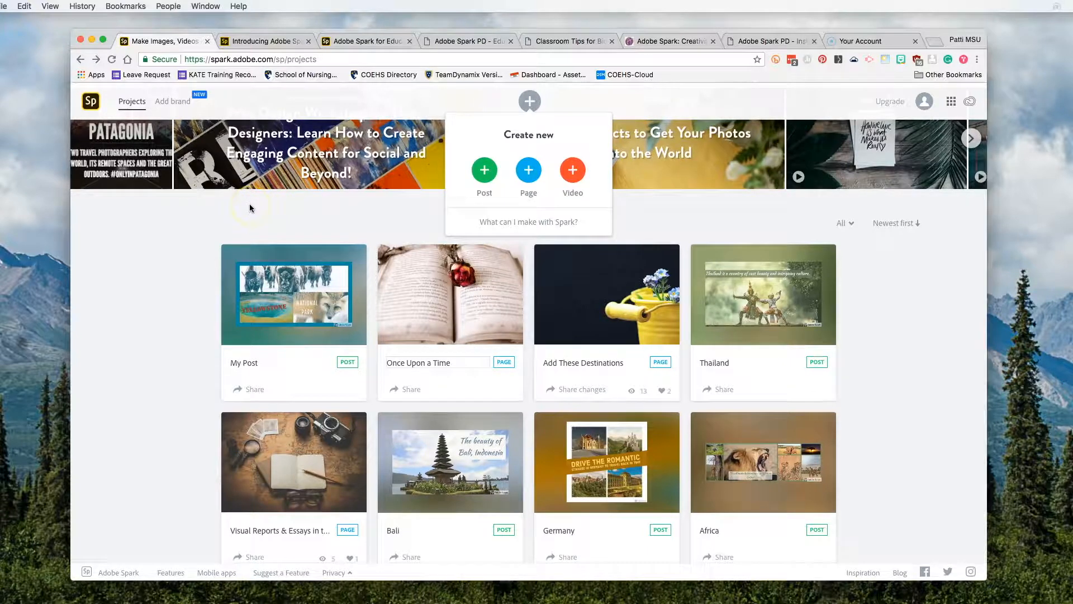
Step: Open the My Post project for editing, view the available sources for adding photos, and return to the projects
mouse_move(292, 281)
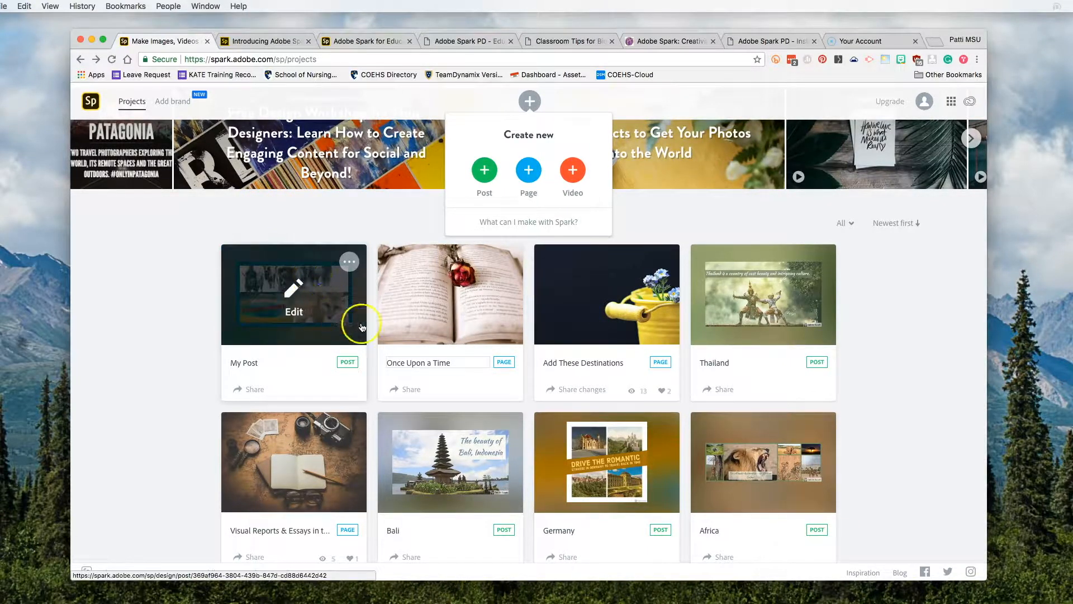
left_click(317, 307)
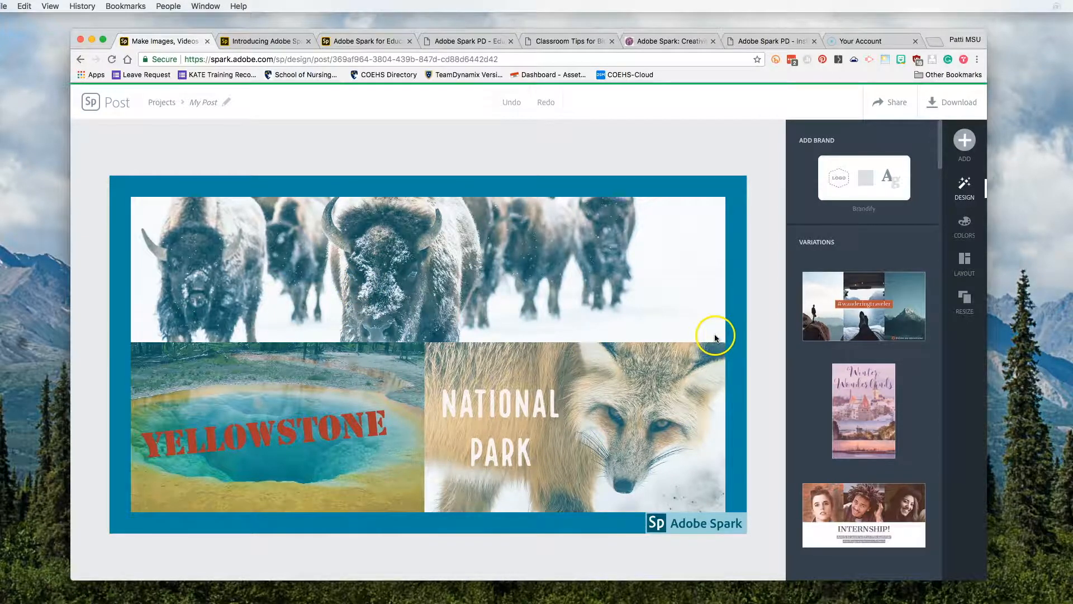
left_click(965, 140)
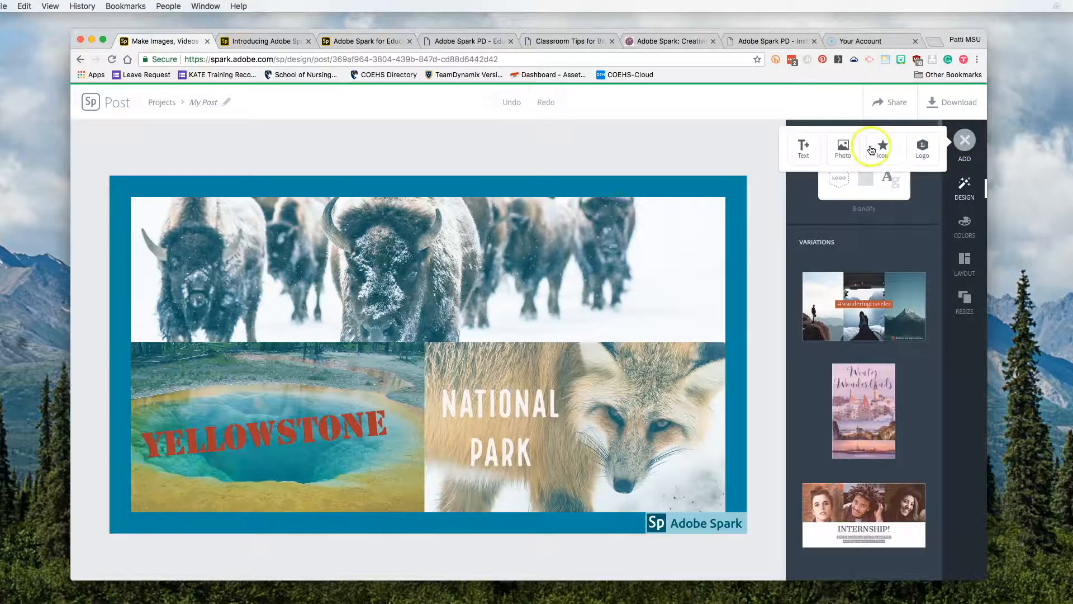
left_click(844, 150)
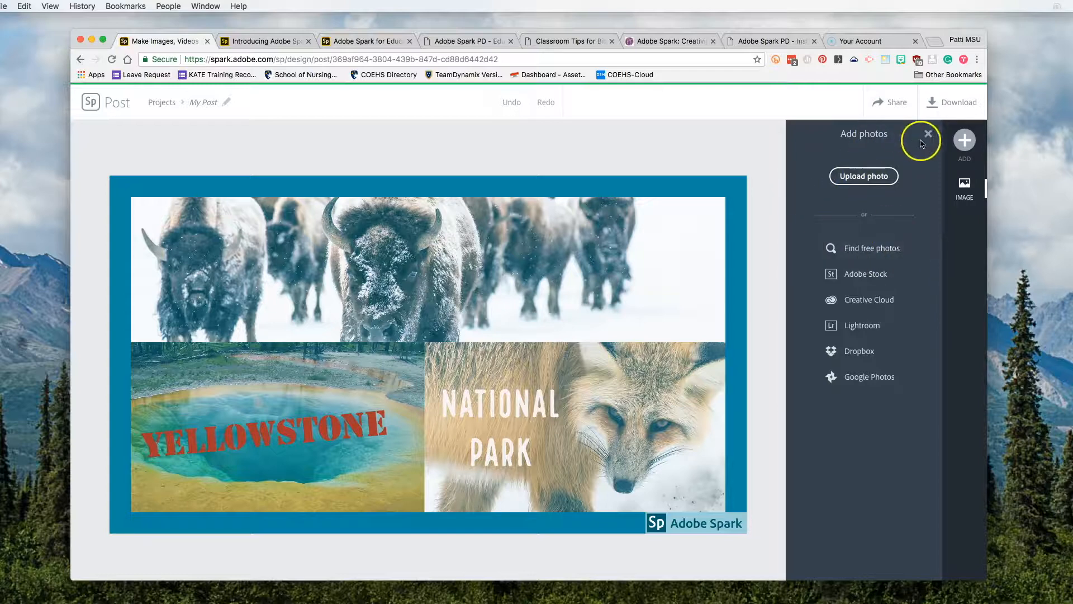
left_click(965, 139)
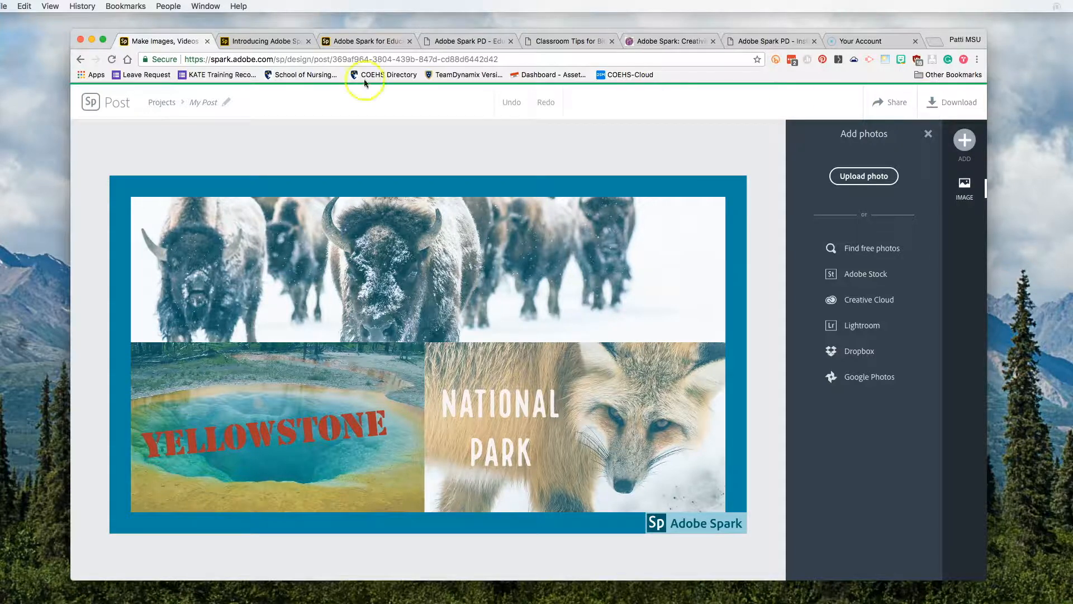
left_click(91, 102)
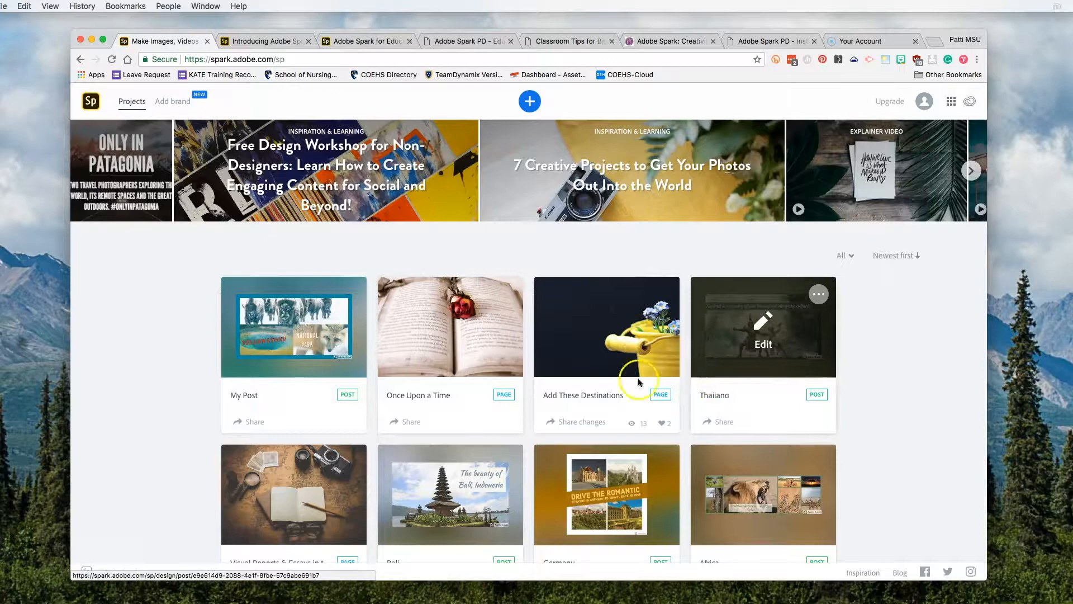
Step: Open the Add These Destinations page and examine its introduction and Alaska section down to the bear cubs photo
left_click(580, 341)
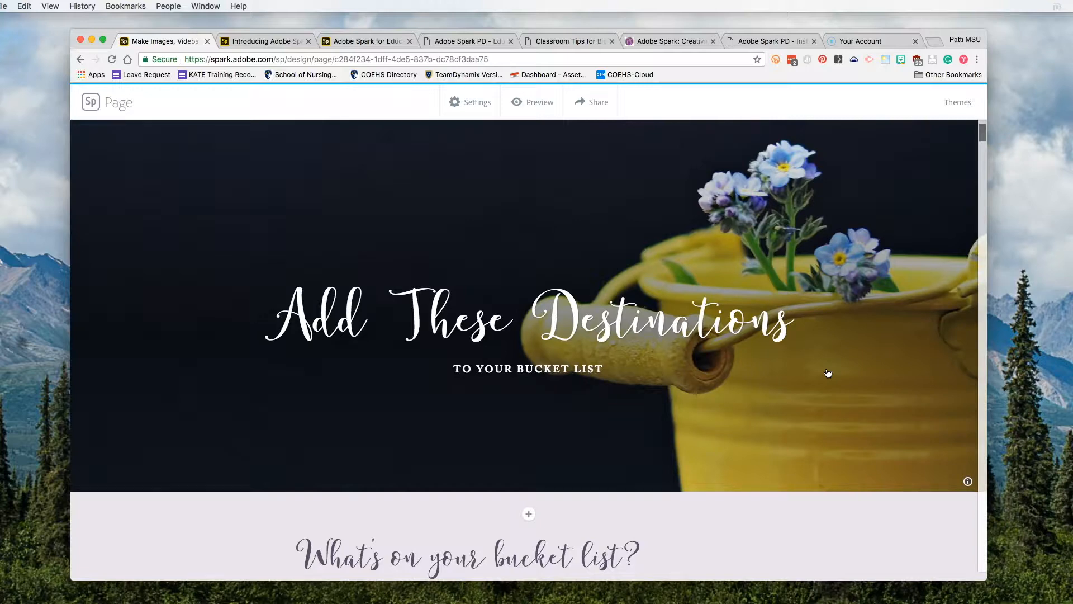
scroll(827, 372, "down", 6)
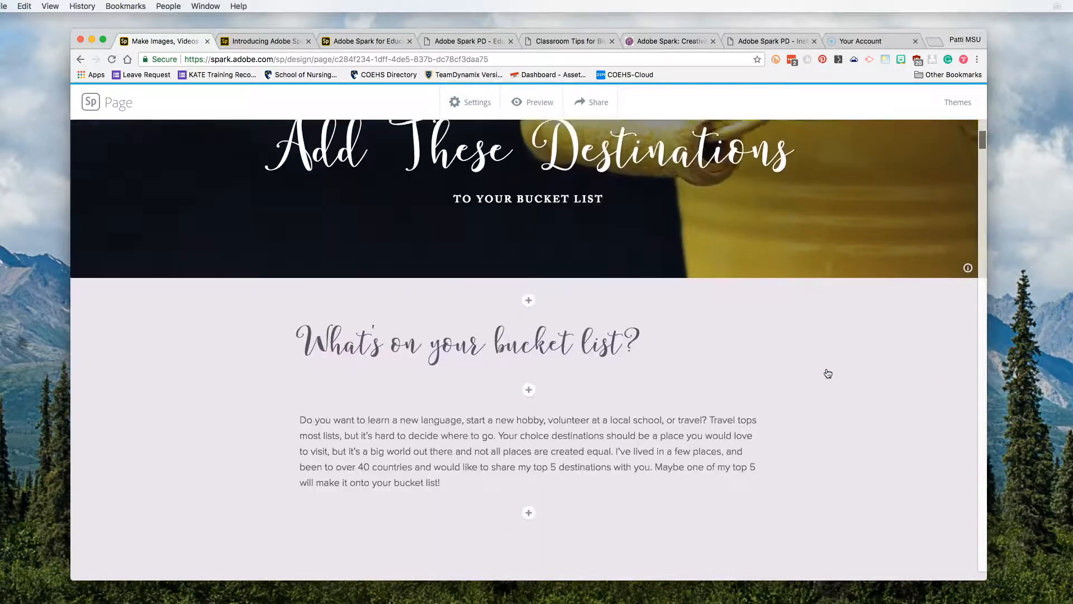
left_click(585, 258)
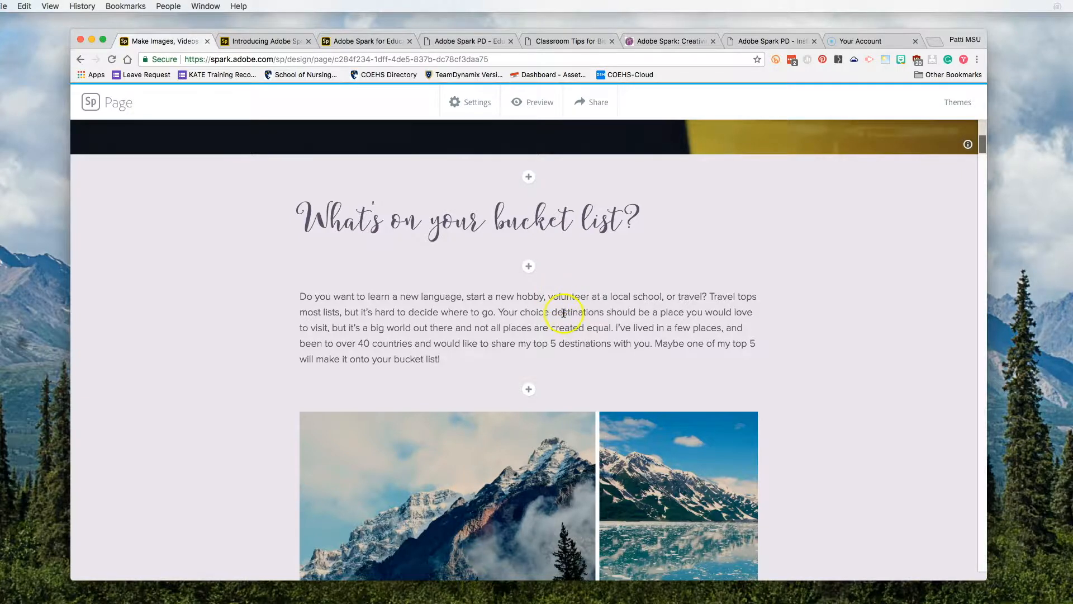
scroll(581, 319, "down", 4)
scroll(582, 320, "down", 2)
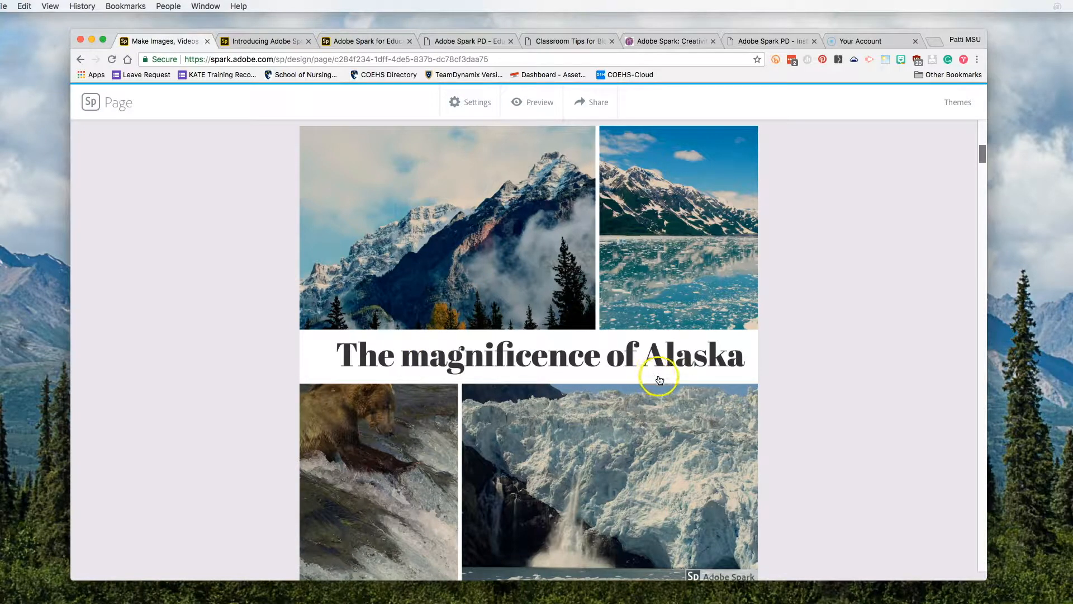
scroll(657, 379, "down", 5)
scroll(666, 382, "down", 8)
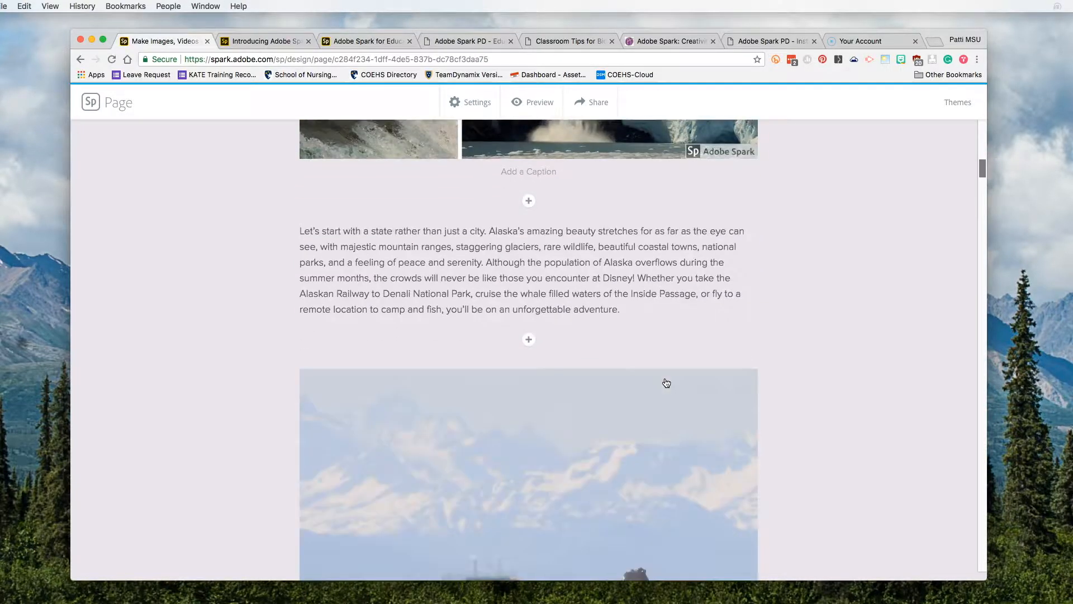
scroll(666, 382, "down", 6)
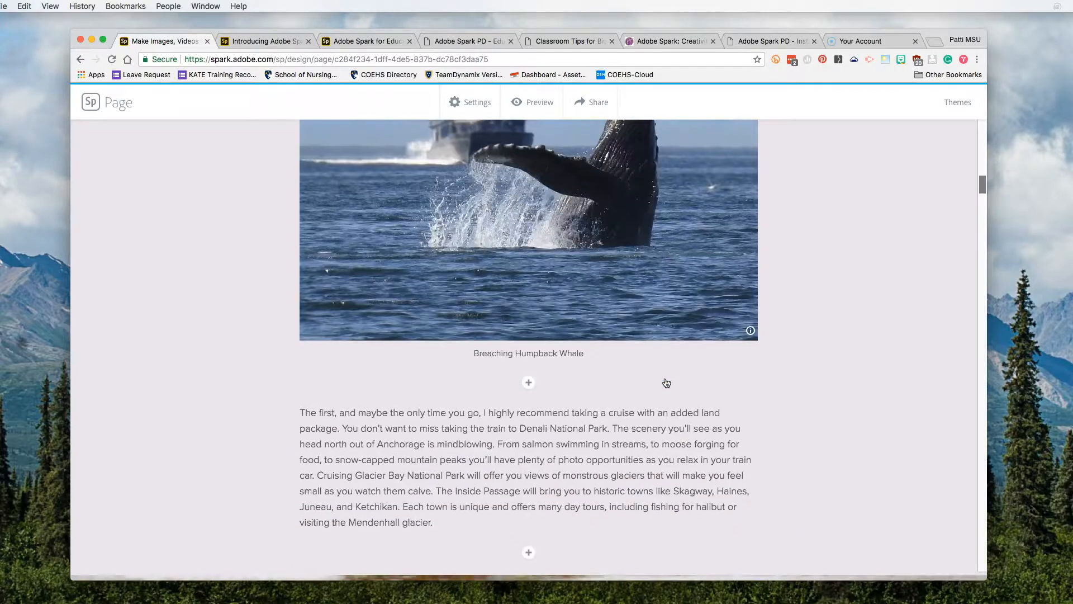
scroll(666, 382, "down", 5)
scroll(666, 383, "down", 1)
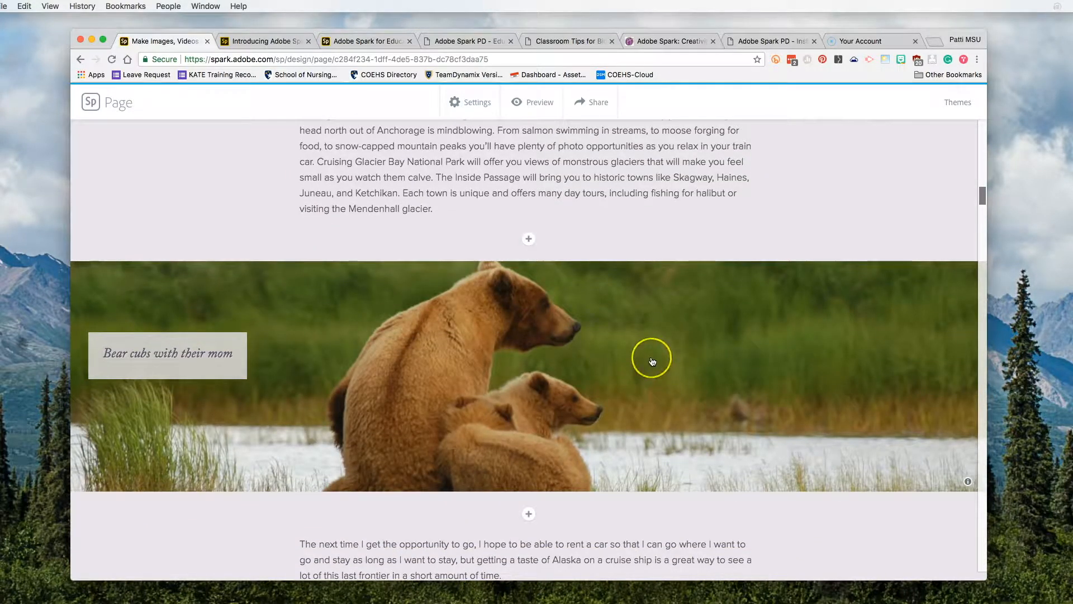
scroll(653, 362, "down", 4)
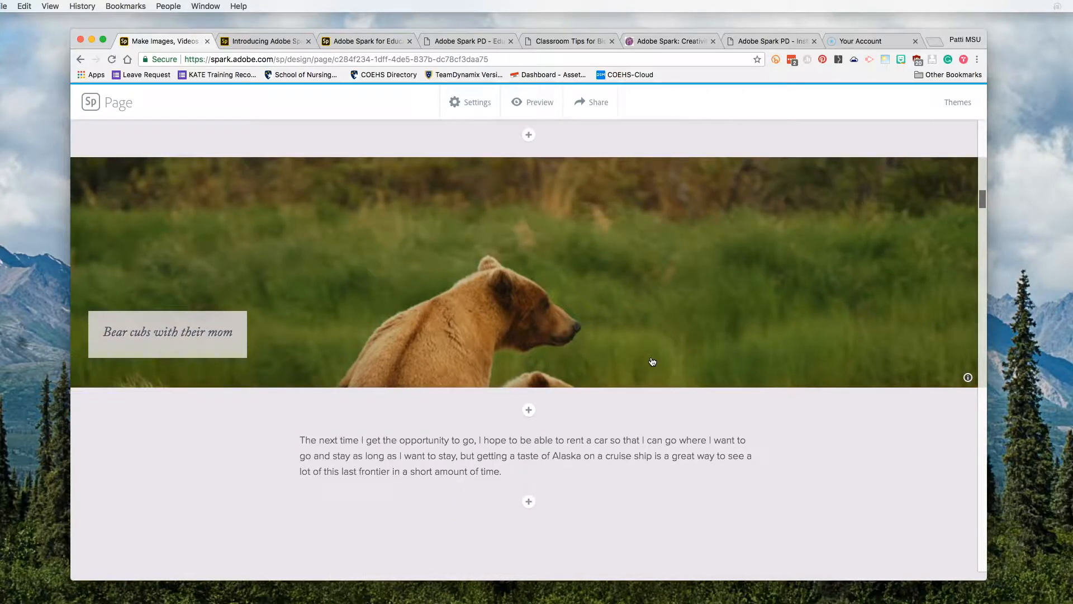
scroll(648, 386, "up", 3)
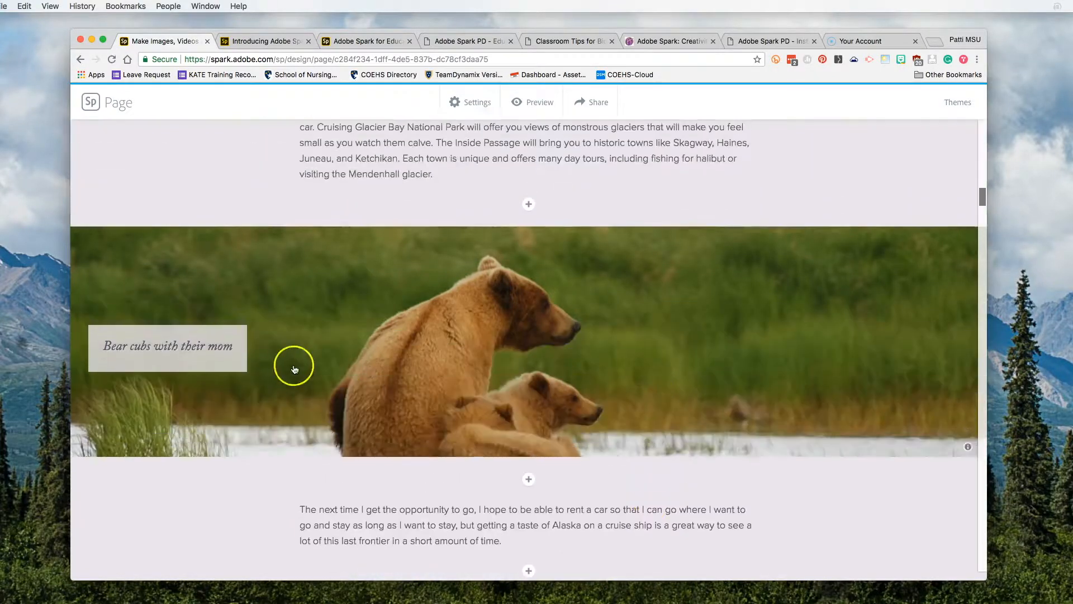
left_click(398, 368)
left_click(643, 377)
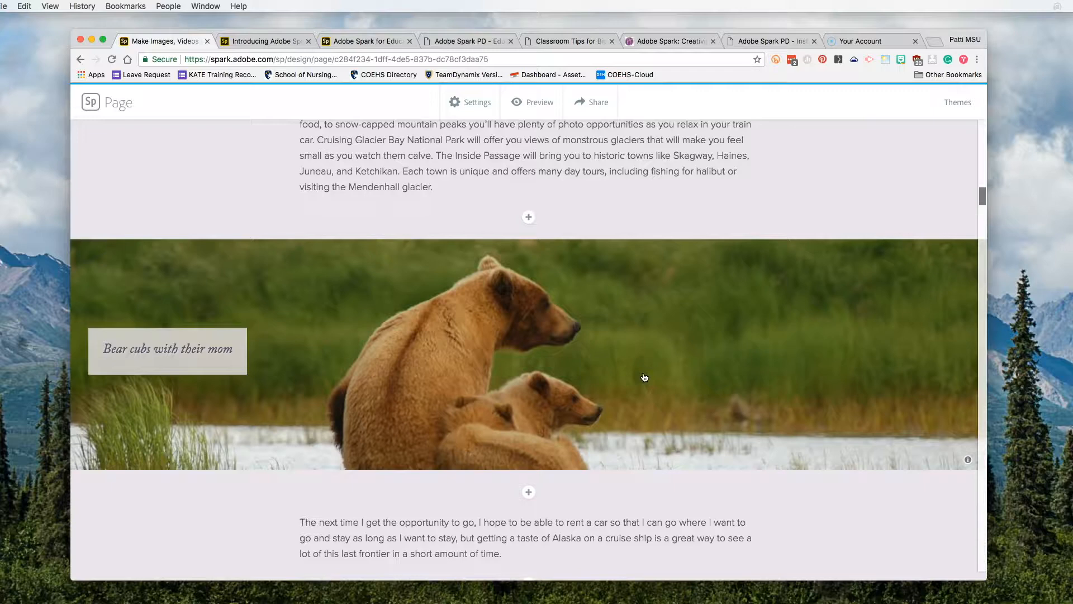
Step: Examine the page's Bali section and the start of its Thailand section, and return to the projects
scroll(644, 378, "down", 6)
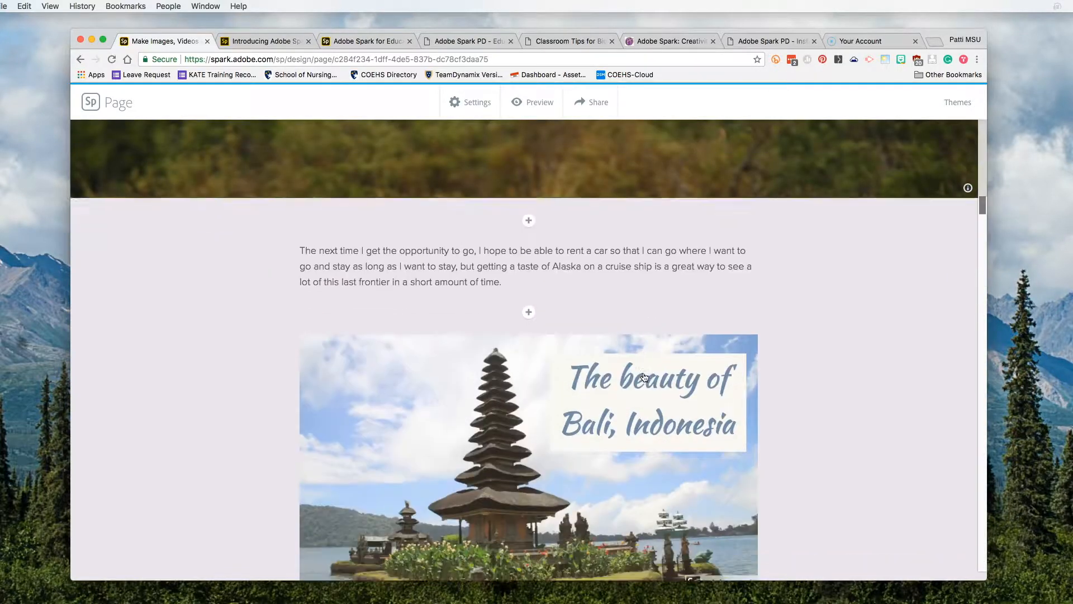
scroll(644, 377, "down", 6)
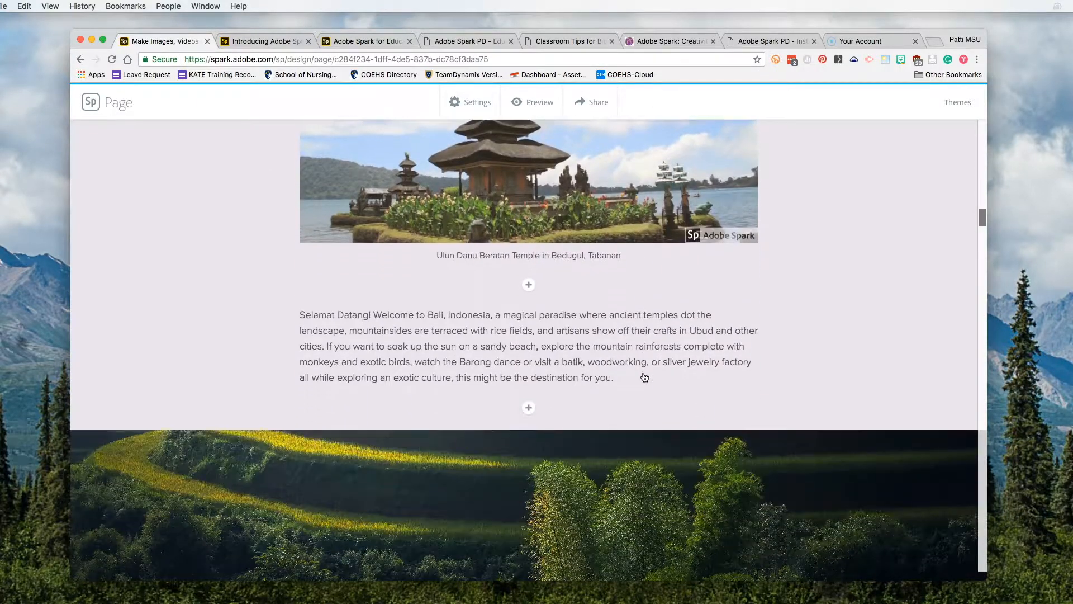
scroll(643, 377, "down", 10)
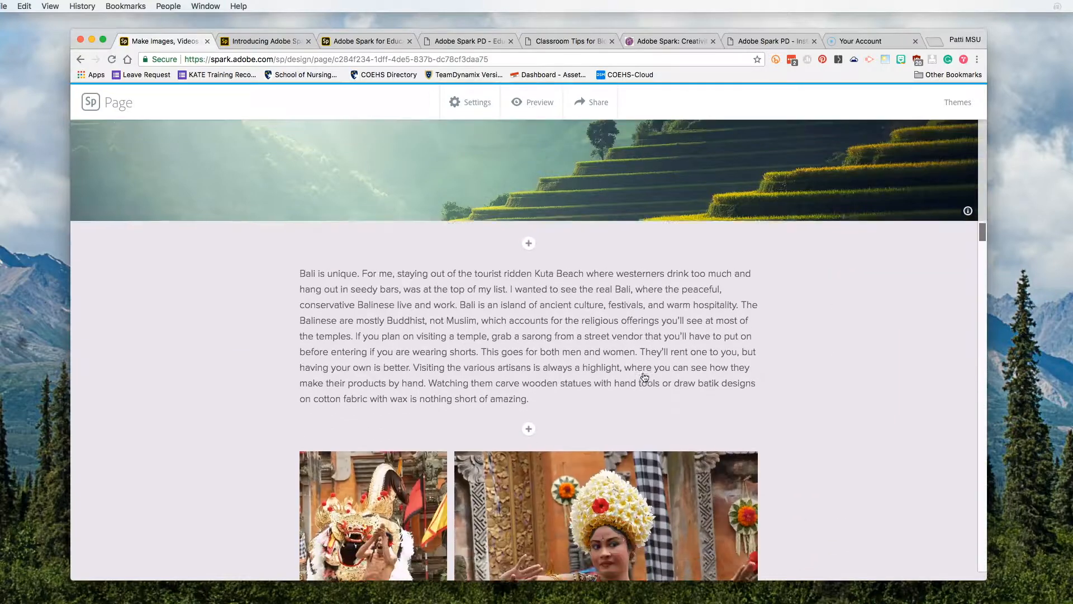
scroll(644, 377, "down", 10)
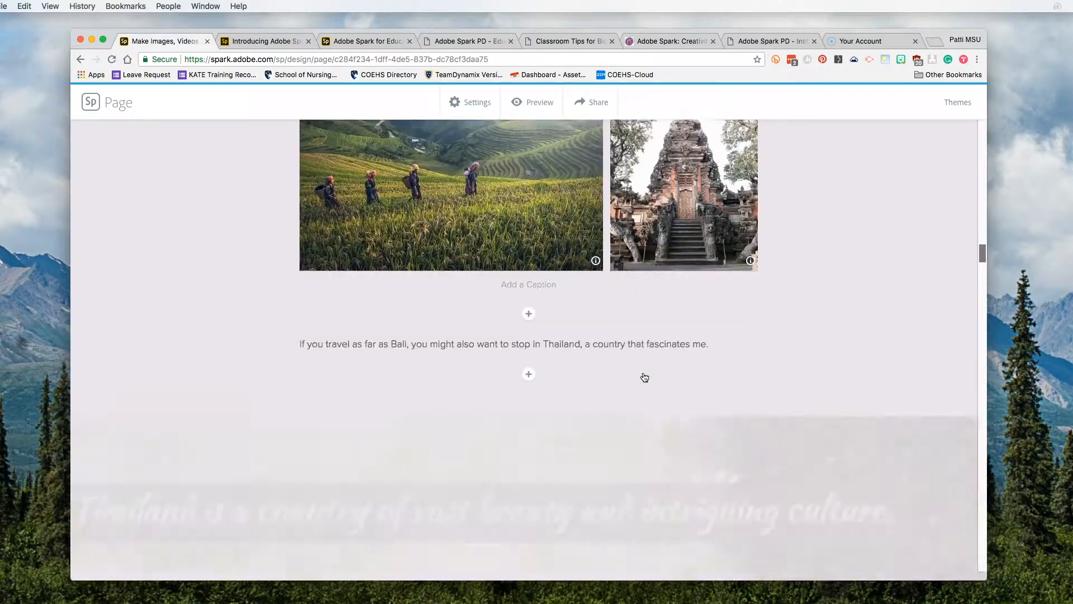
scroll(644, 378, "down", 1)
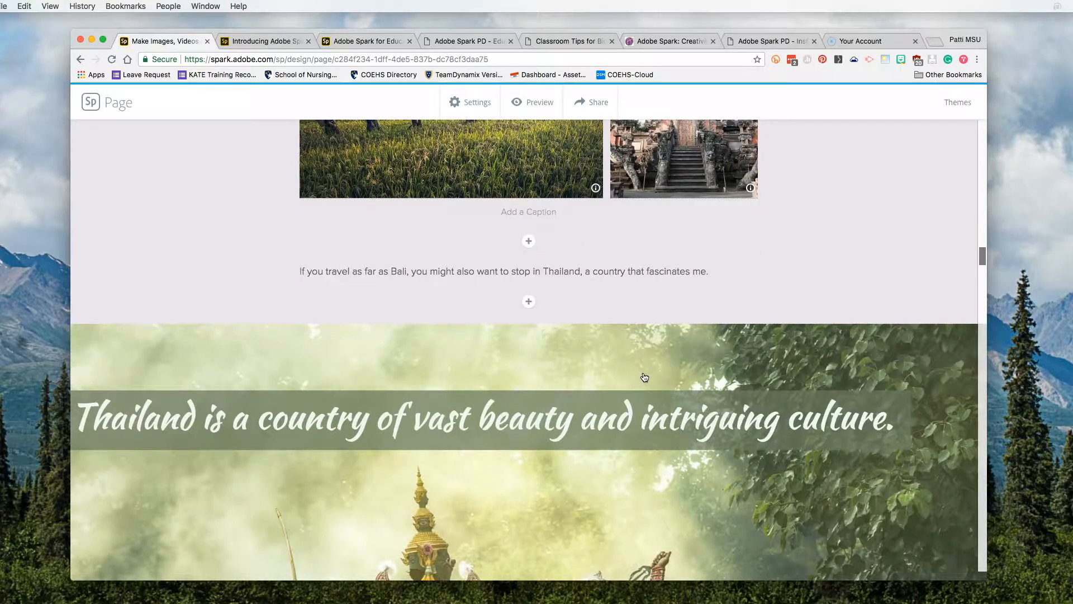
scroll(643, 377, "up", 15)
left_click(87, 104)
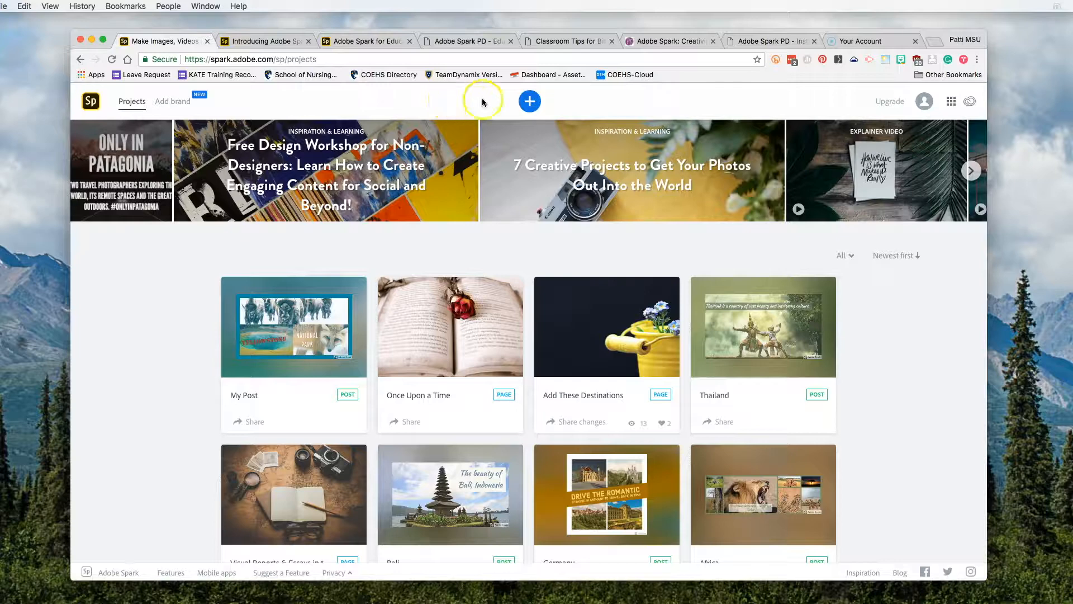
Step: Create a new page project and enter "Yellowstone National Park" as its title
left_click(529, 101)
left_click(530, 190)
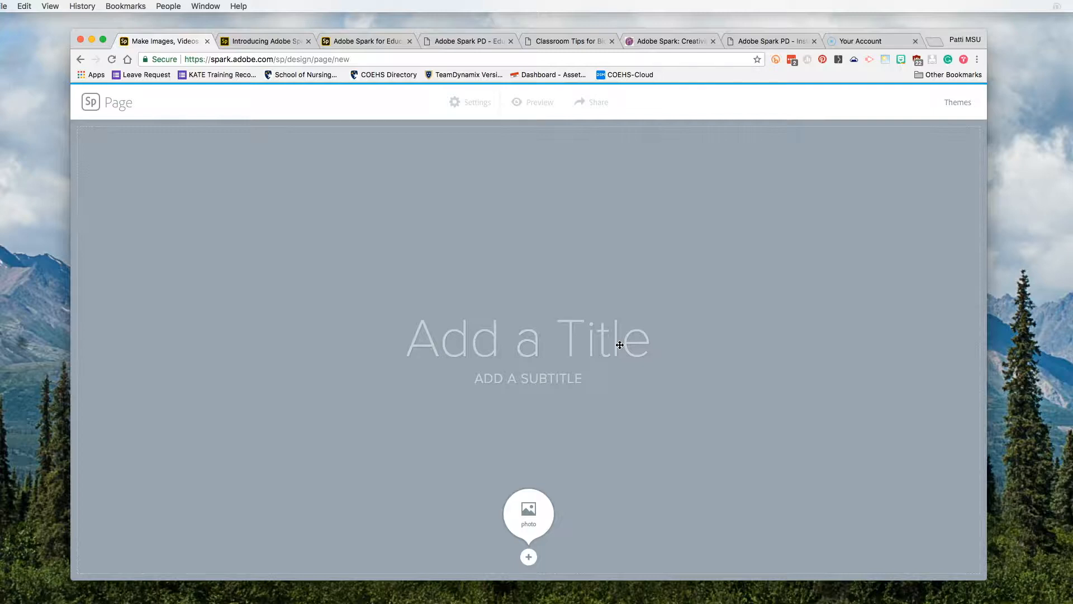
left_click(615, 343)
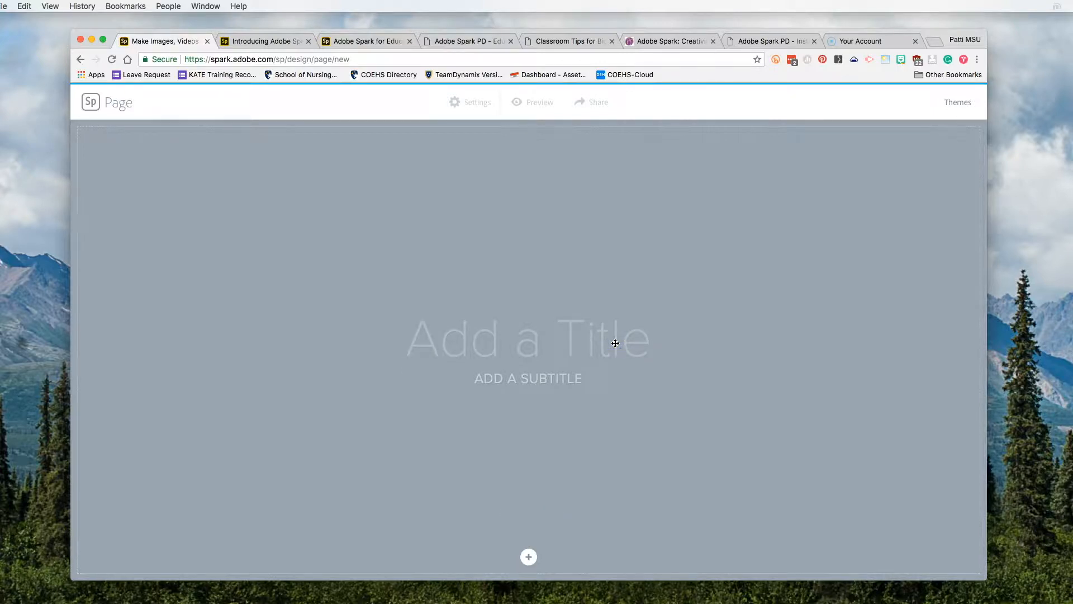
type("Ye")
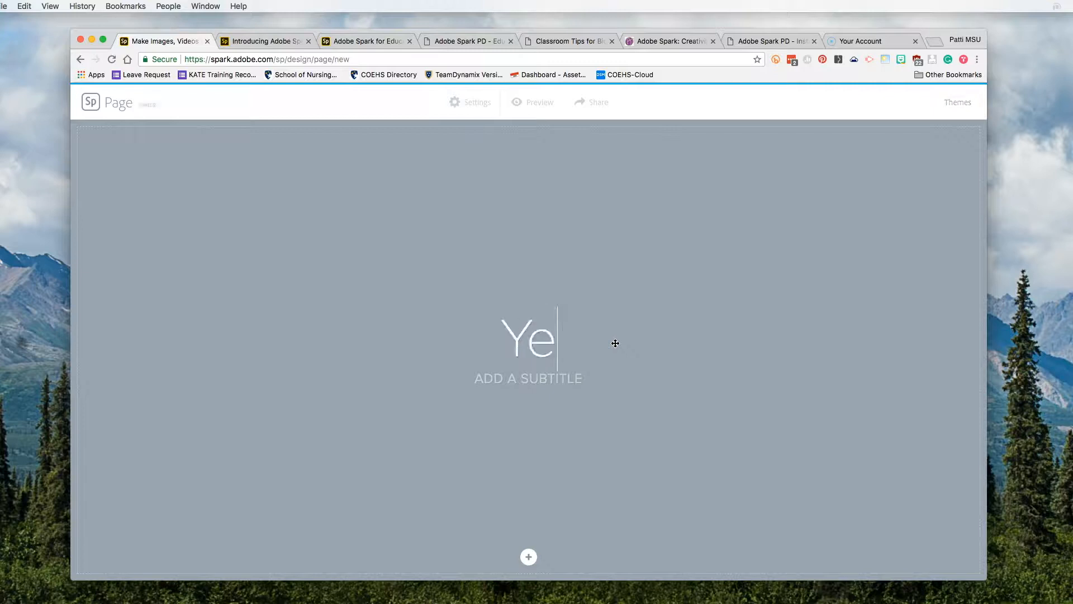
type("llowstone National Park")
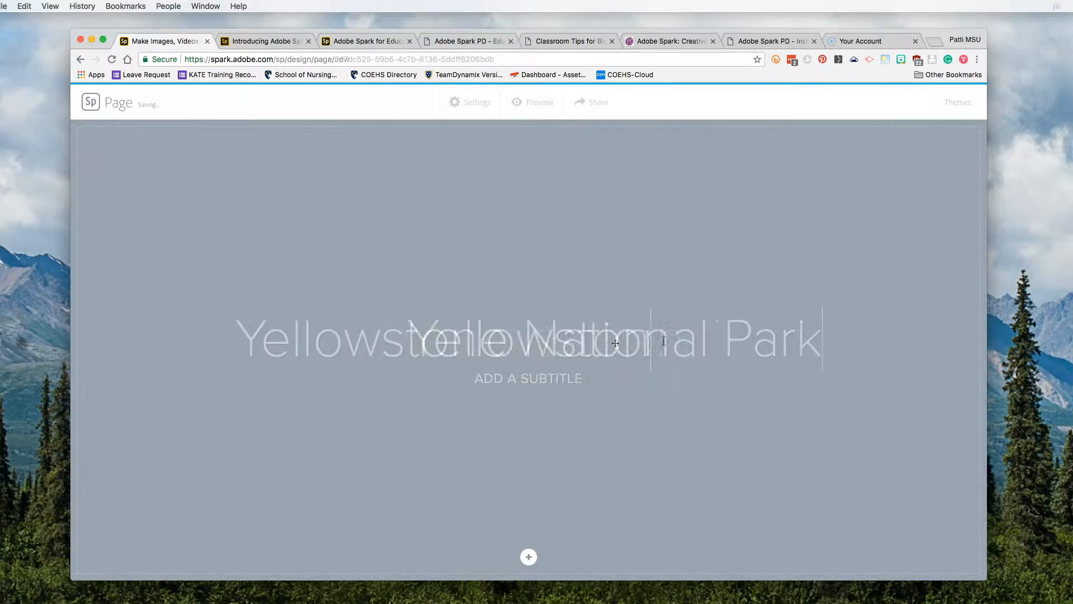
left_click(652, 343)
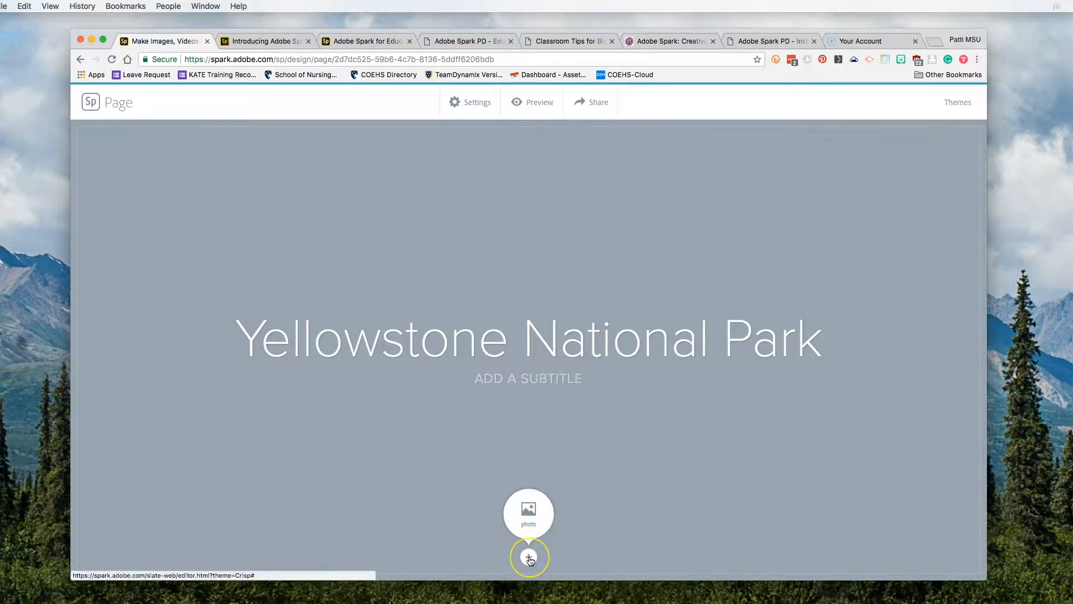
Step: Search the free photos for "Yellowstone" and set the blue and orange hot spring photo as the title background
left_click(528, 509)
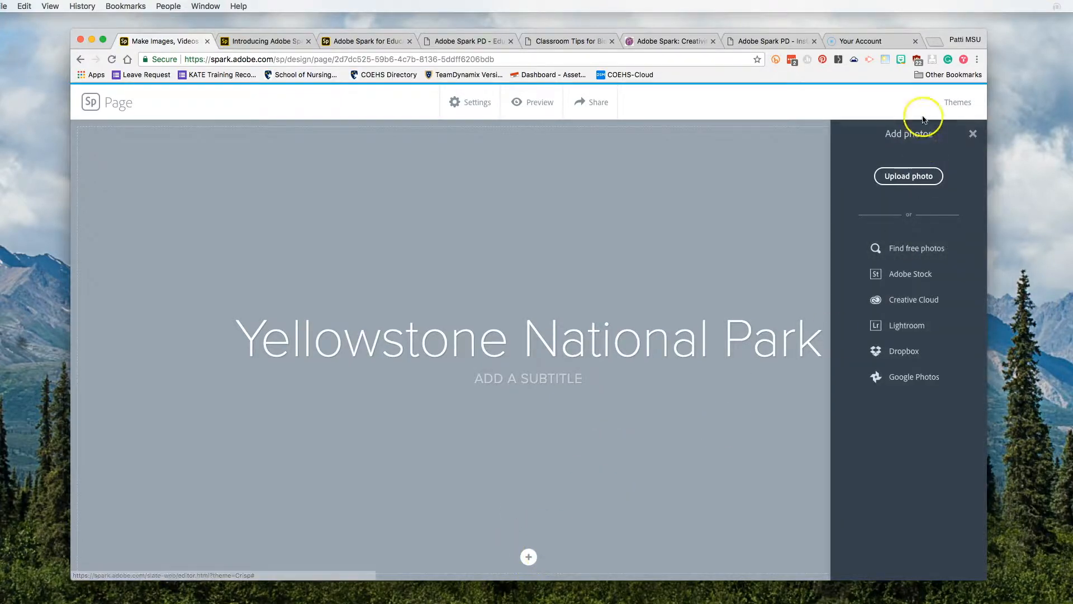
left_click(921, 252)
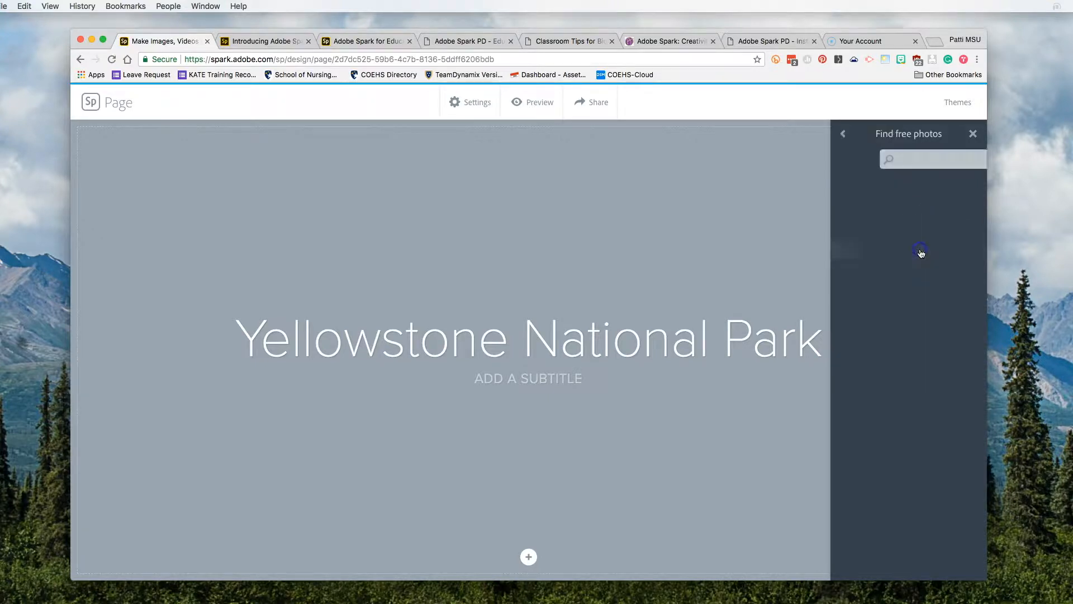
type("Yellowstone")
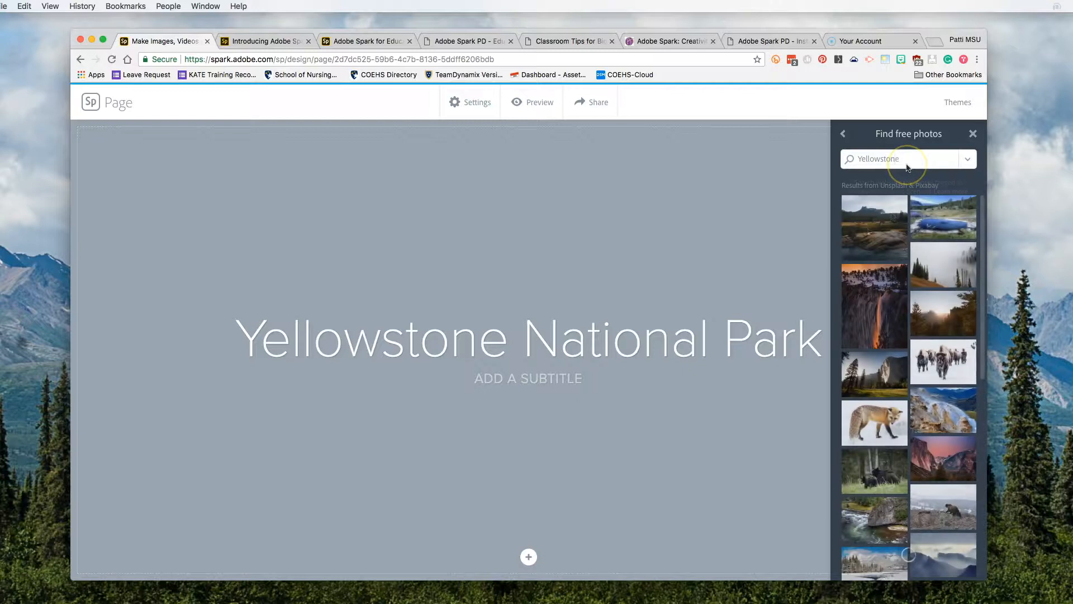
left_click(1065, 490)
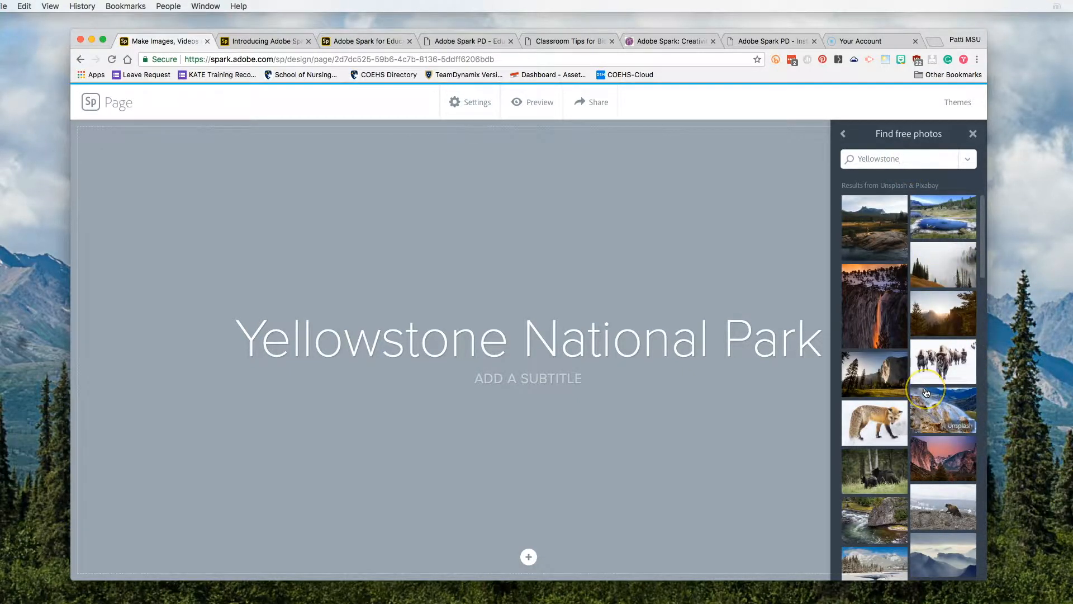
scroll(922, 391, "down", 5)
scroll(938, 408, "down", 5)
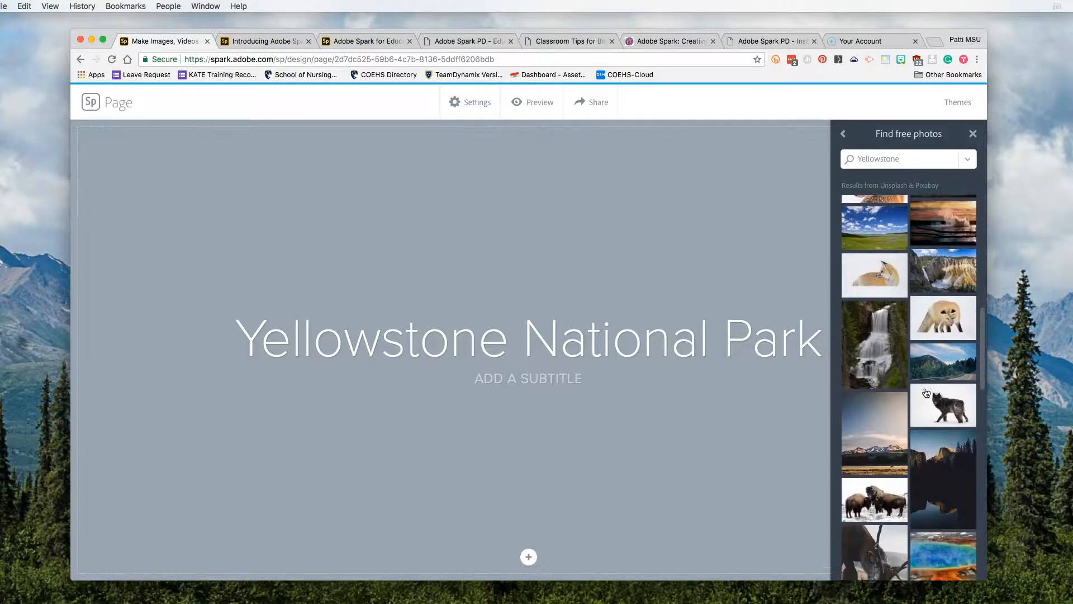
scroll(959, 425, "down", 2)
left_click(961, 430)
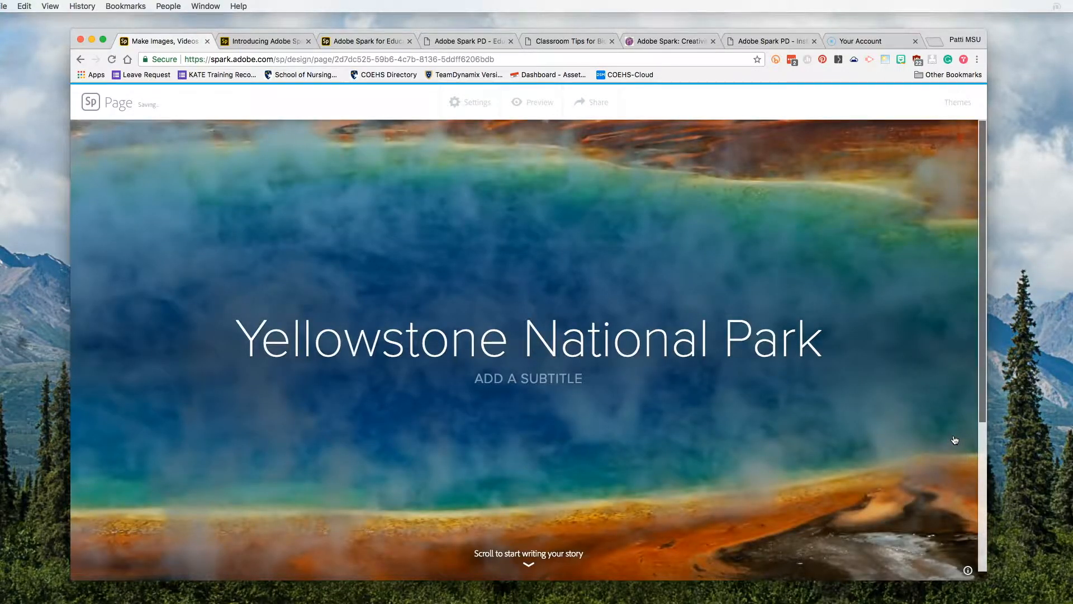
Step: Add an H1 text block reading "Marvel. Explore. Discover." below the title section
scroll(869, 287, "down", 3)
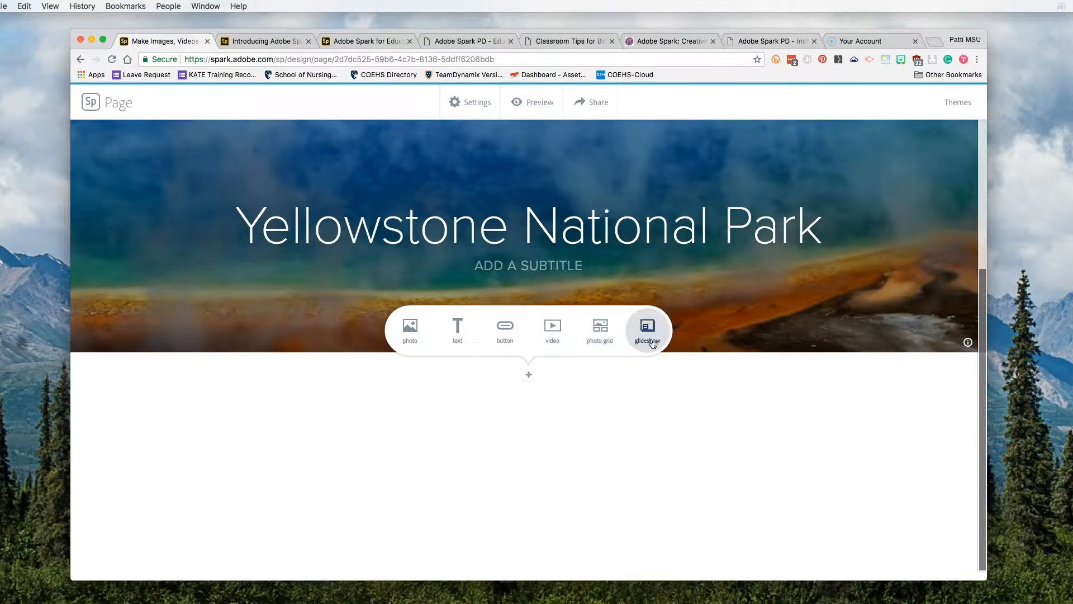
left_click(454, 334)
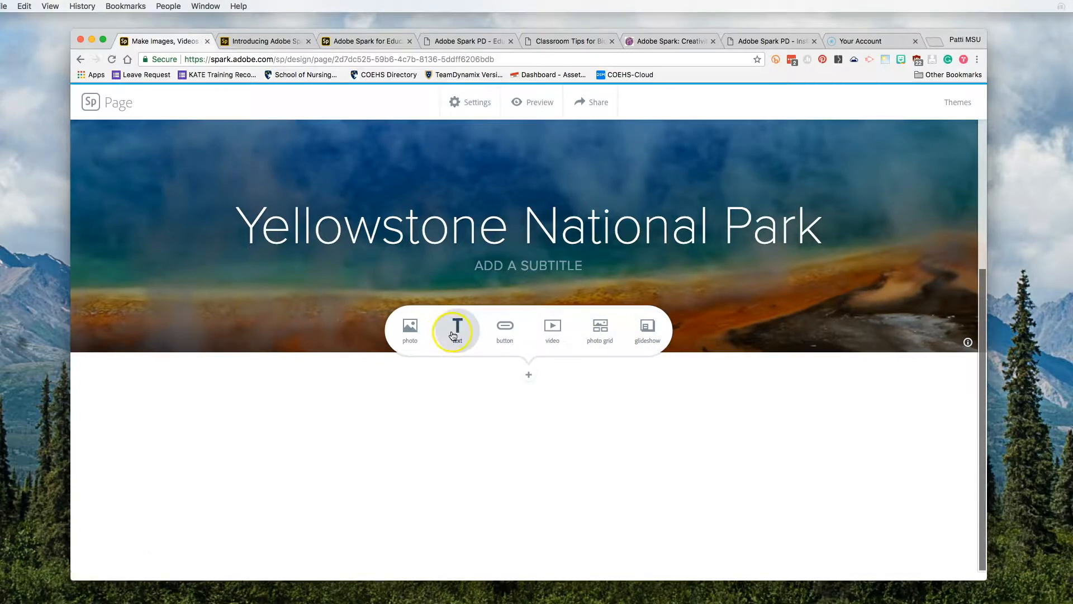
left_click(136, 317)
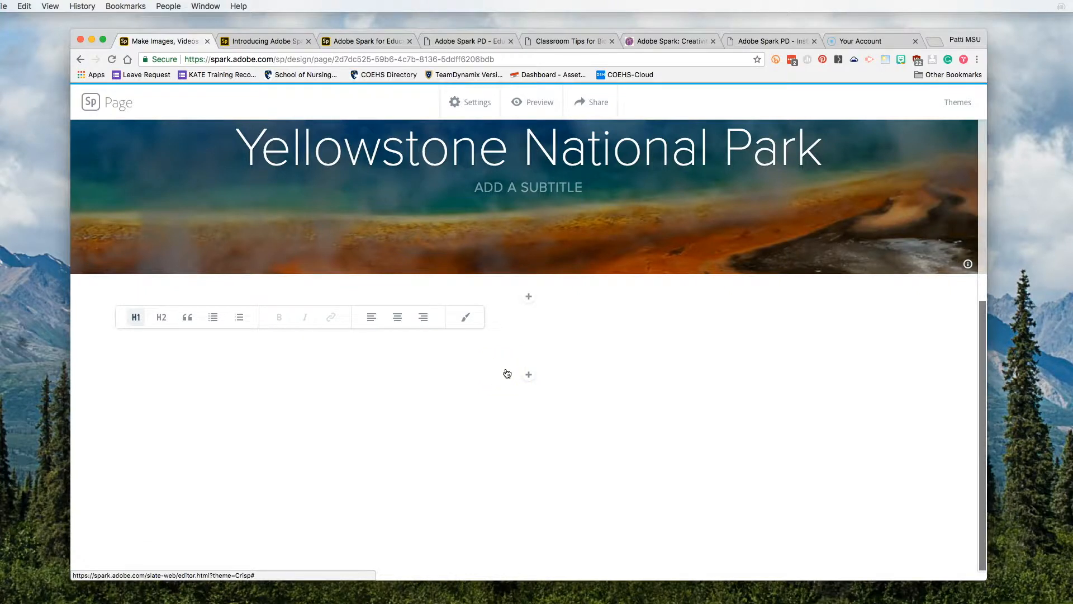
type("Marvel. Explore. Discover.")
left_click(580, 380)
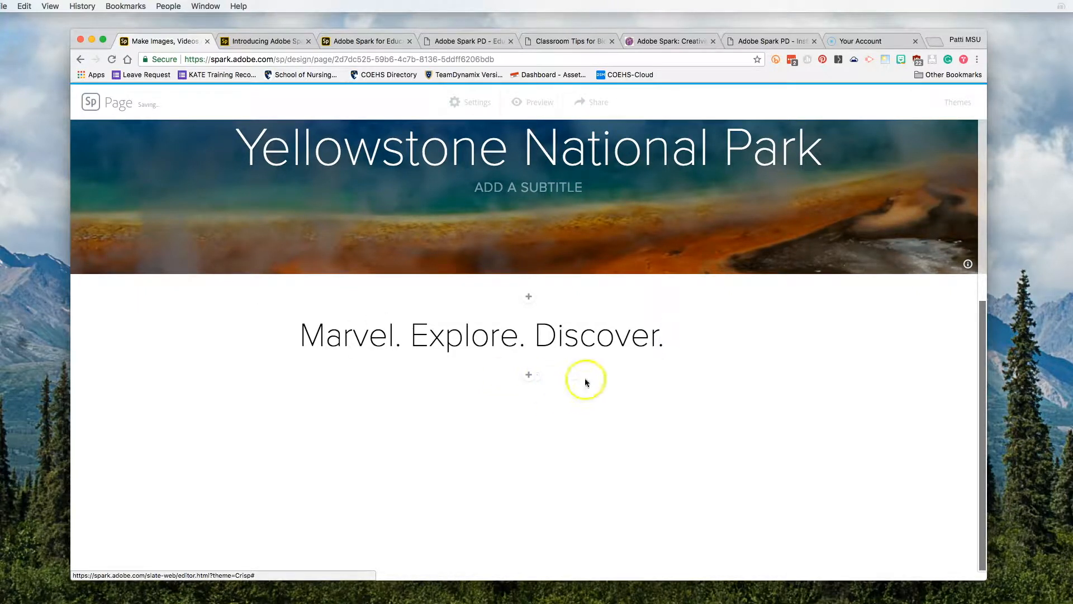
Step: Center the "Marvel. Explore. Discover." heading
left_click(667, 338)
left_click_drag(668, 339, 296, 335)
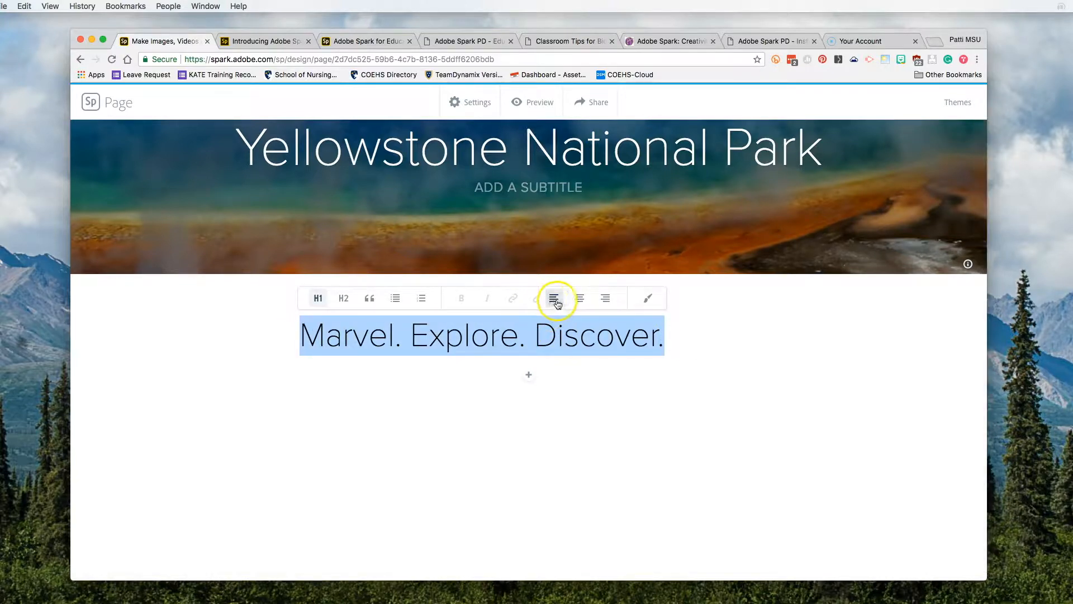
left_click(579, 299)
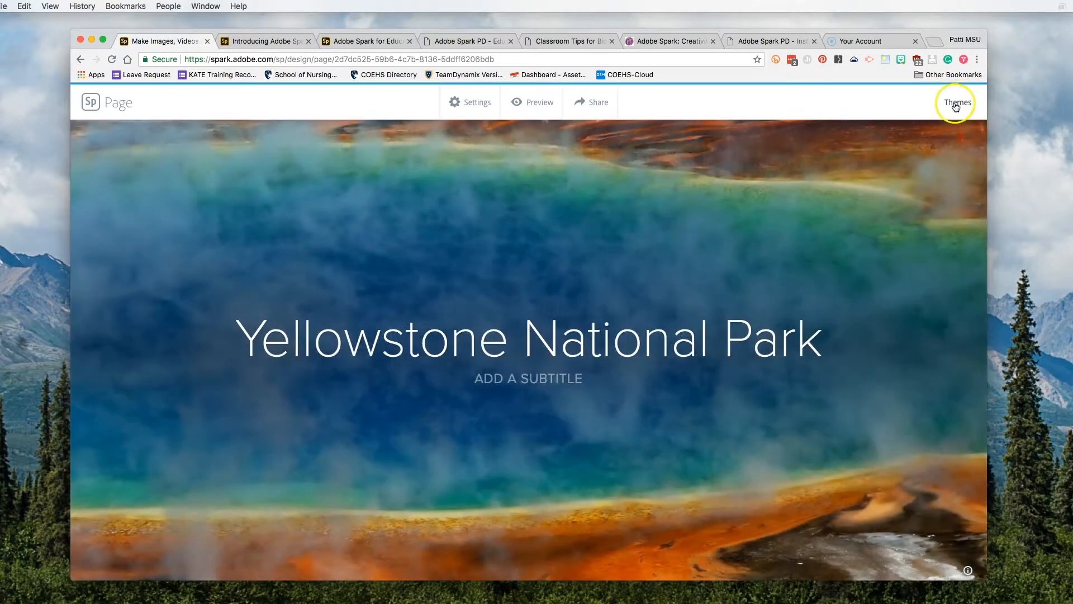
Step: Browse the available page themes and try the Vintage theme
left_click(956, 103)
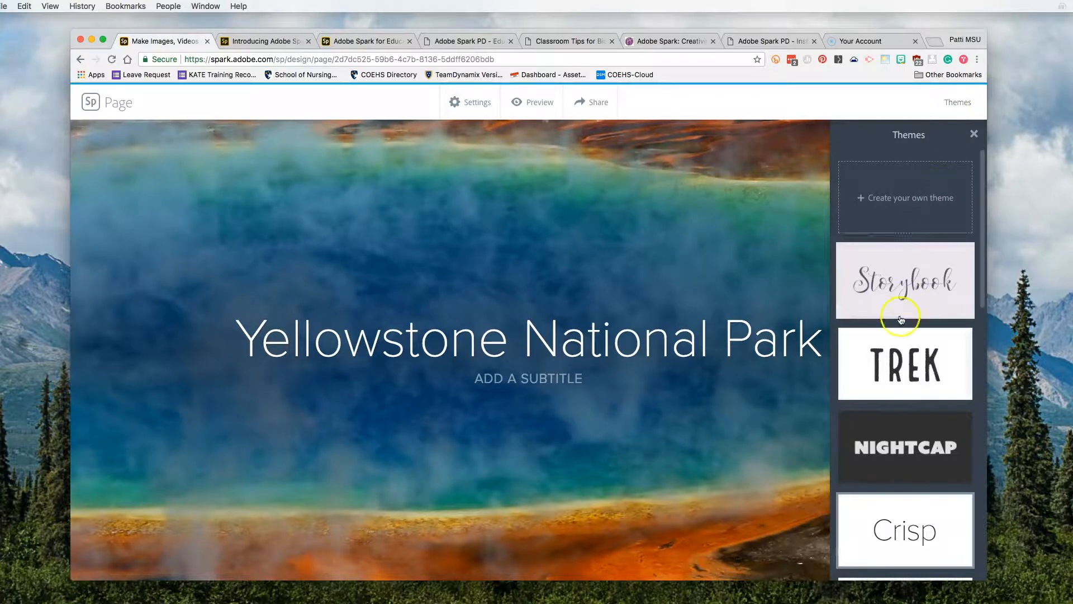
scroll(911, 335, "down", 2)
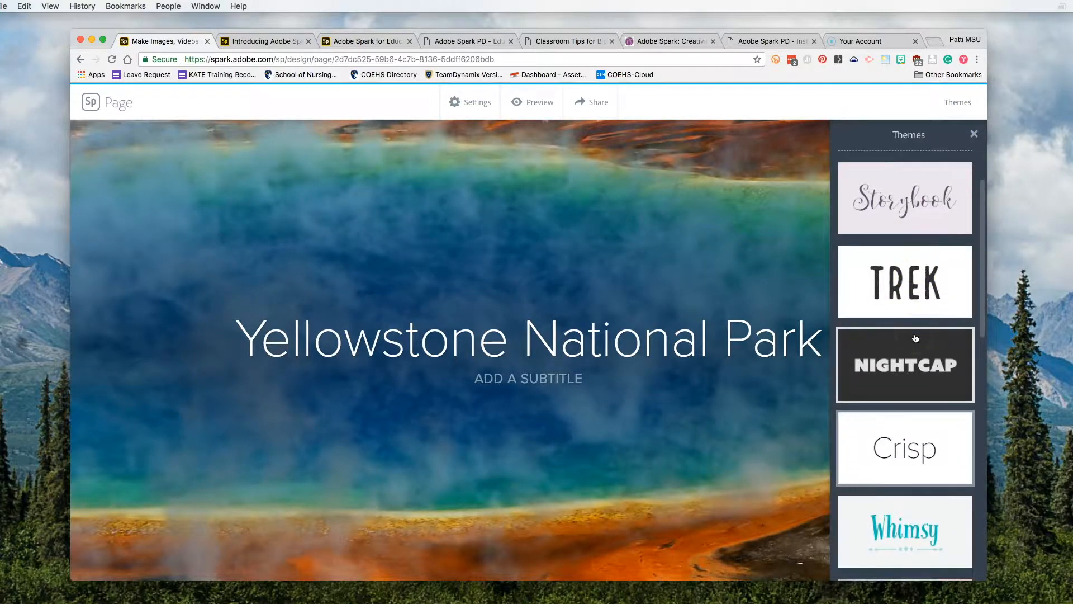
scroll(915, 337, "down", 3)
scroll(915, 338, "down", 3)
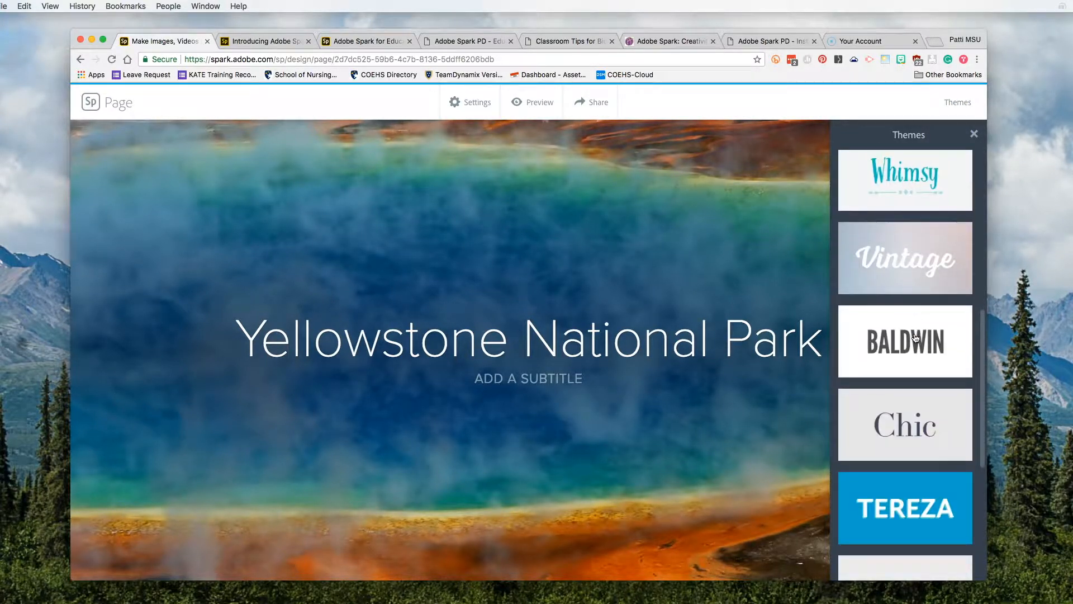
scroll(915, 338, "down", 5)
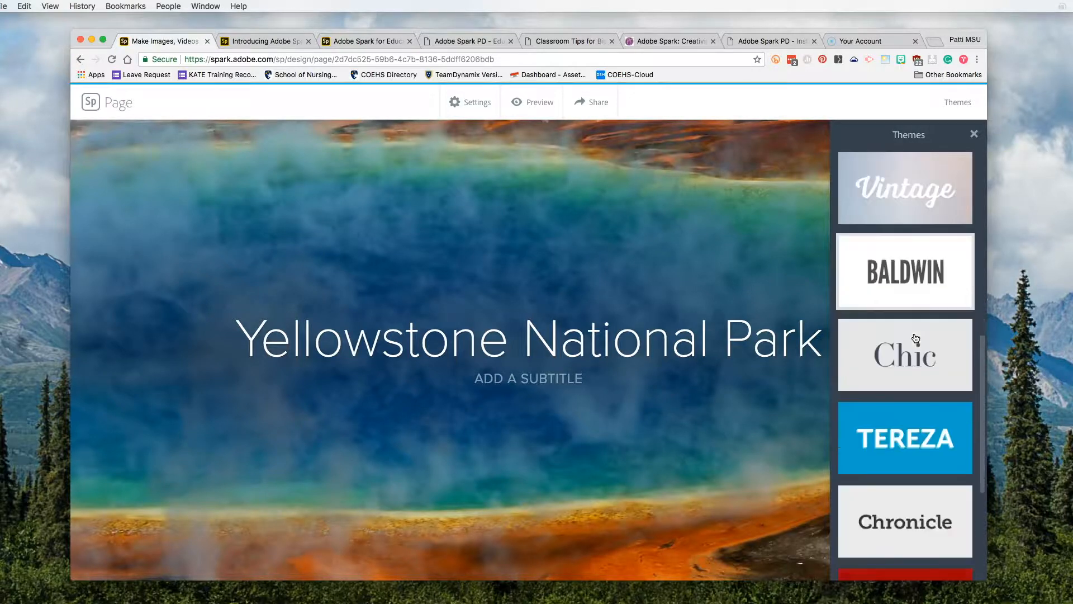
scroll(915, 338, "up", 2)
scroll(915, 337, "up", 4)
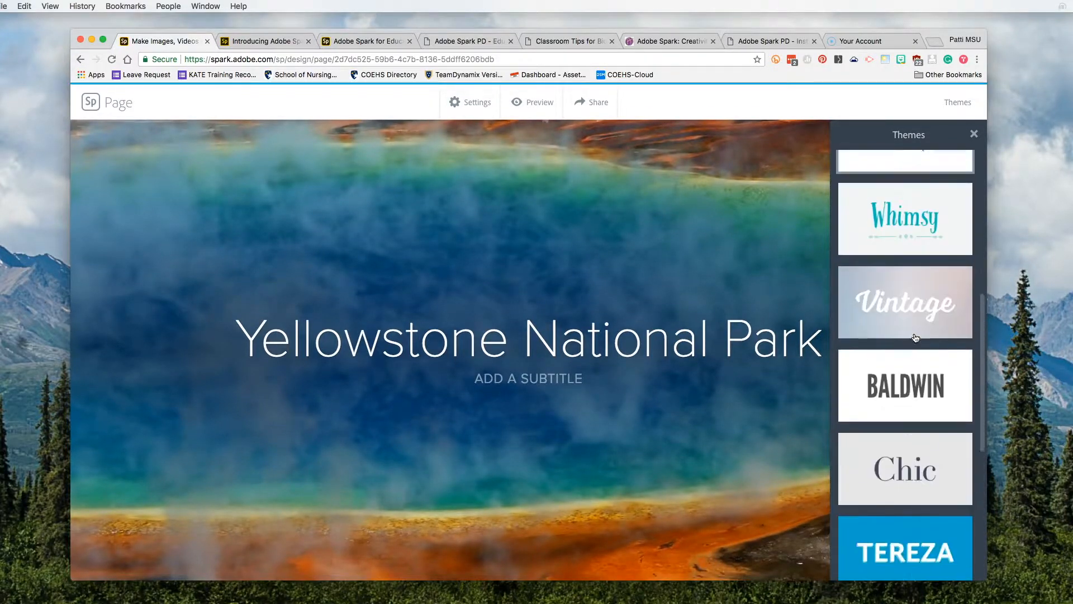
left_click(915, 337)
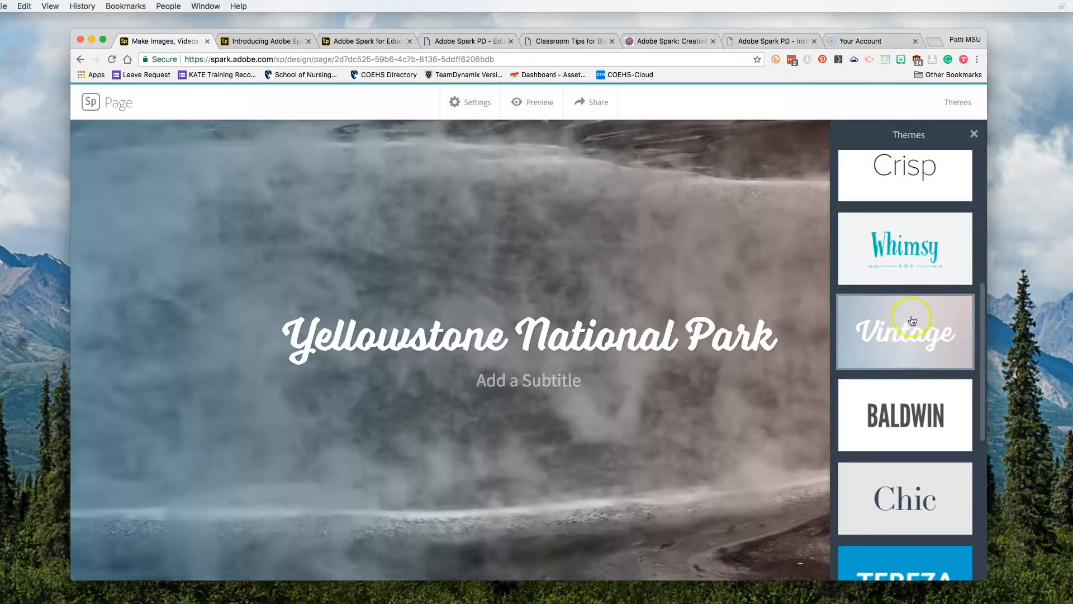
Step: Apply the Luca theme to the page and close the theme choices
scroll(928, 472, "down", 3)
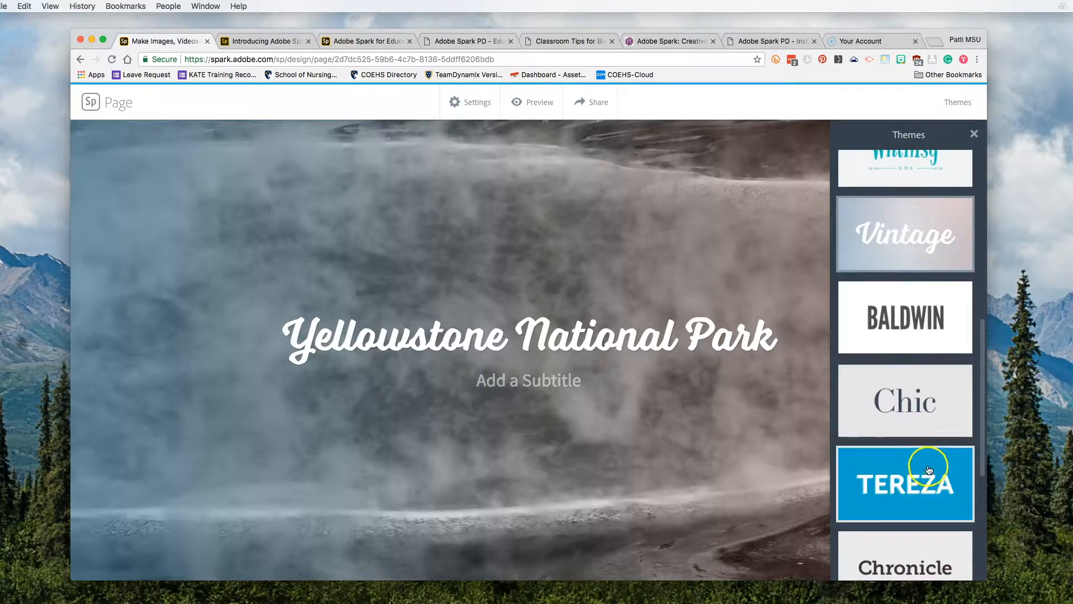
scroll(928, 470, "down", 8)
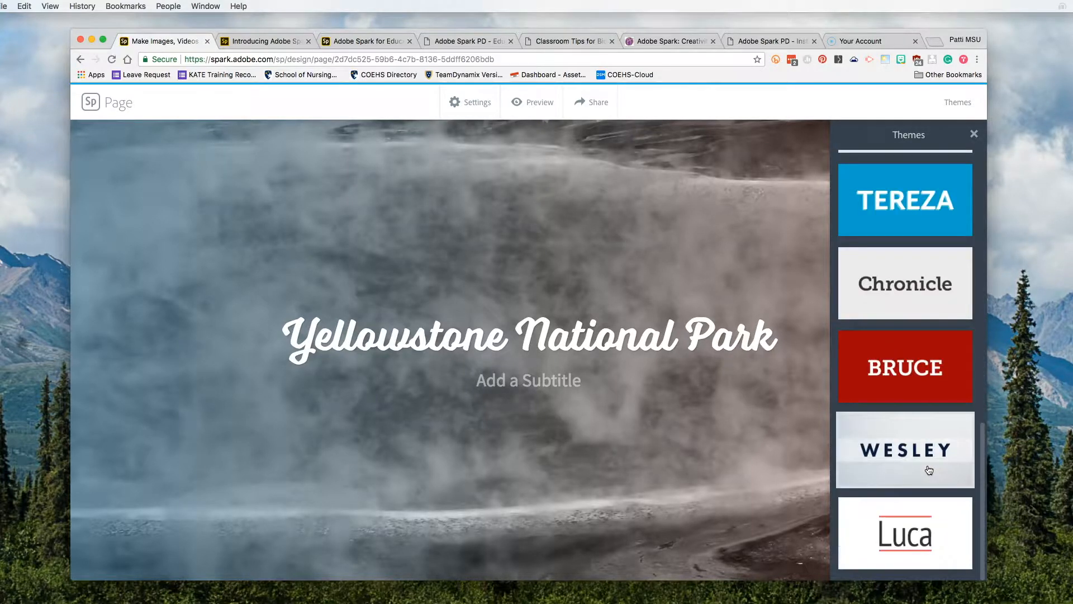
left_click(916, 539)
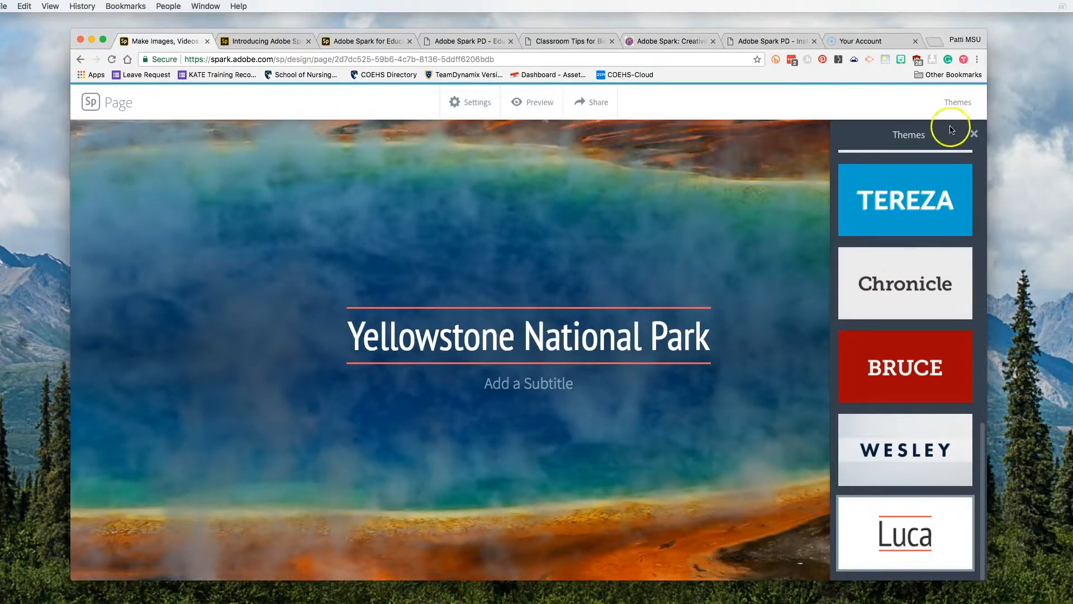
left_click(974, 134)
Step: Add a quote-styled text block below the heading with the paragraph starting "Visit Yellowstone and experience the world's first national park."
scroll(661, 423, "down", 5)
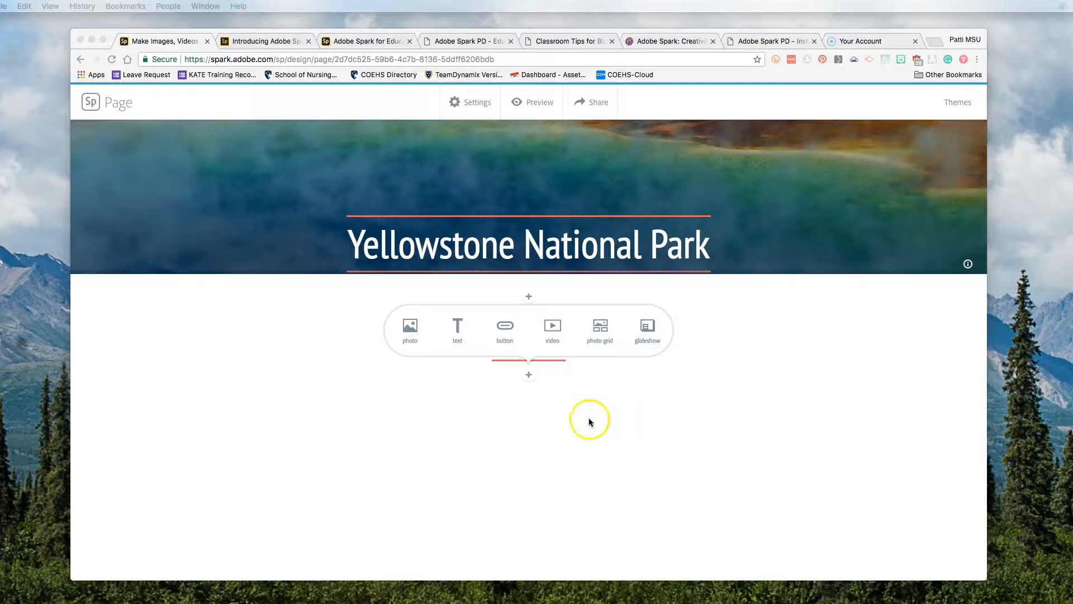
left_click(460, 330)
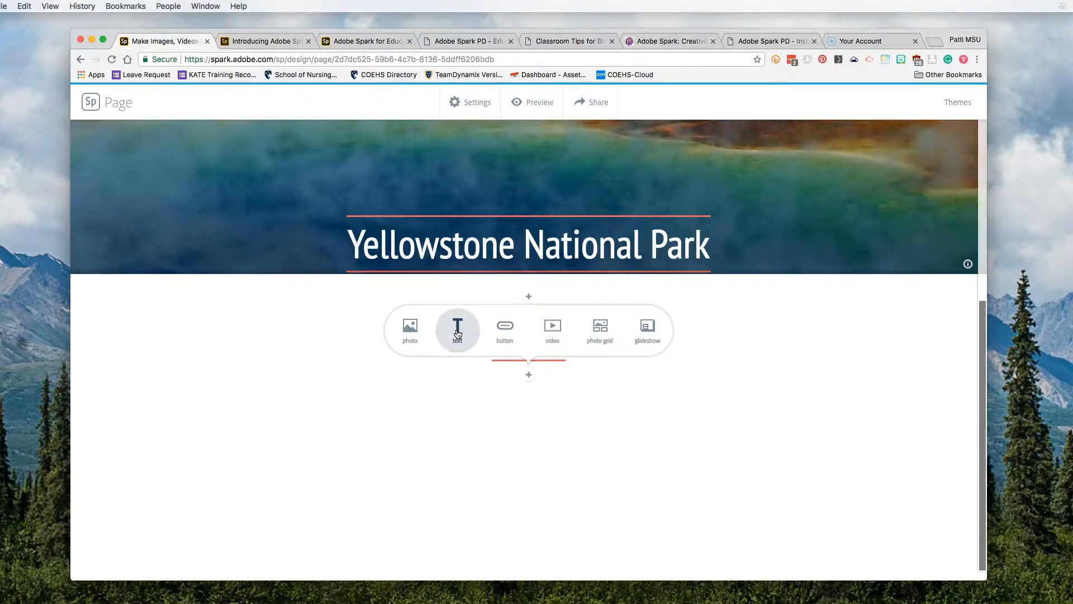
left_click(458, 330)
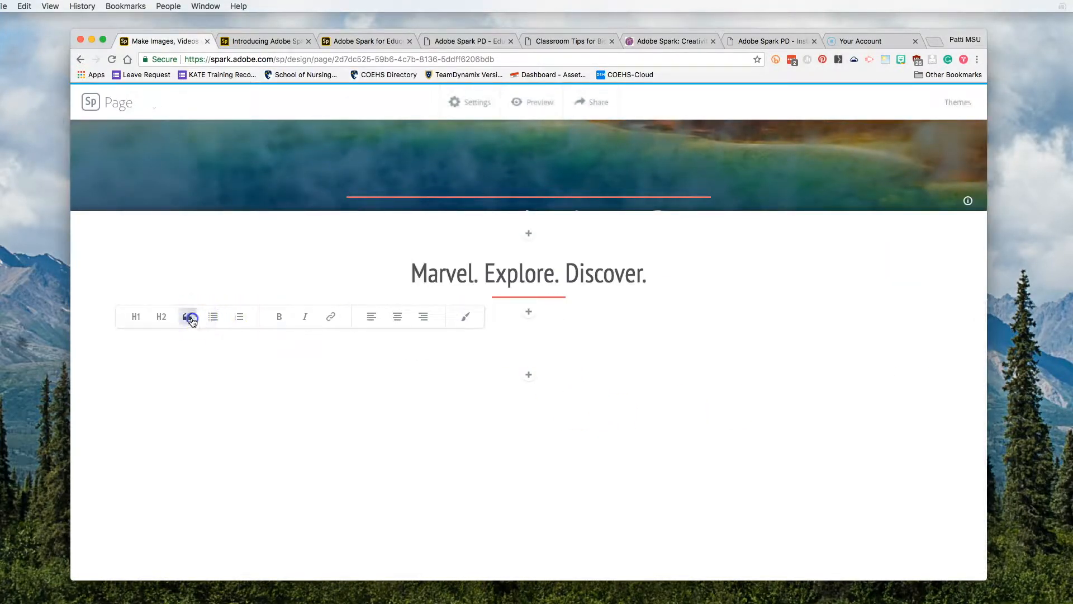
left_click(188, 316)
left_click(364, 343)
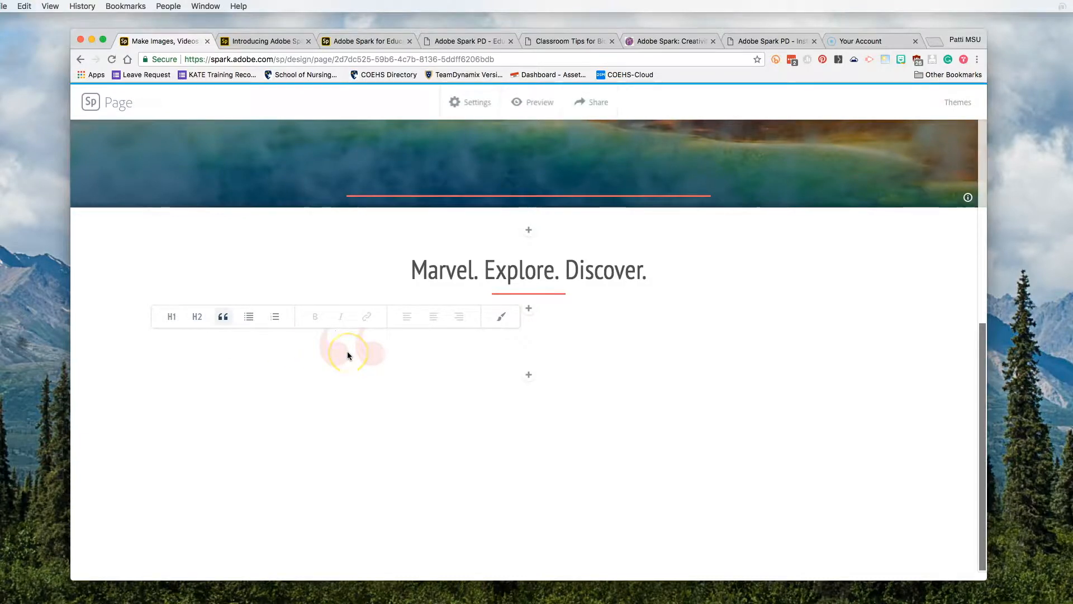
type("Visit Yellowstone and experience the world's first national park. Marvel at a volcano’s hidden power rising up in colorful hot springs, mudpots, and geysers. Explore mountains, forests, and lakes to watch wildlife and witness the drama of the natural world unfold. Discover the history that led to the conservation of our national treasures \"for the benefit and enjoyment of the people.\"")
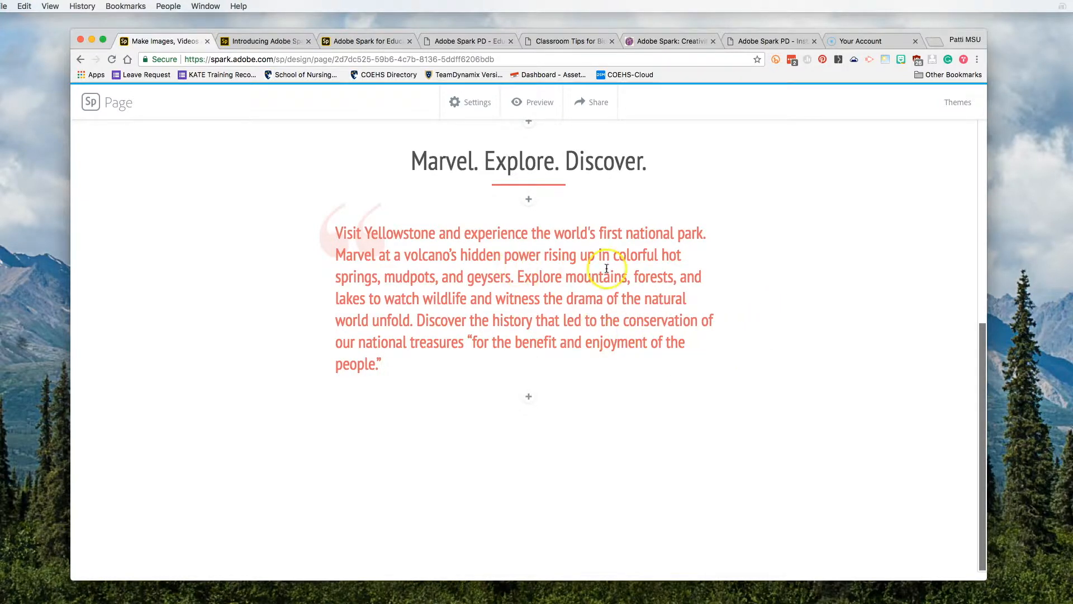
Step: Insert the free photo of the bison herd walking in snow below the quote
left_click(529, 399)
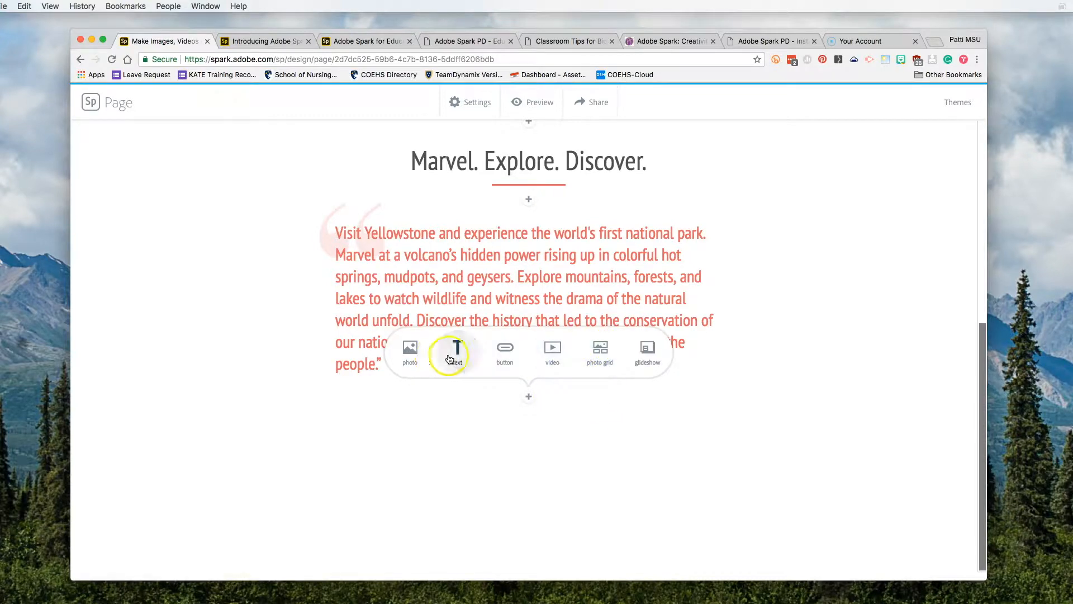
left_click(408, 352)
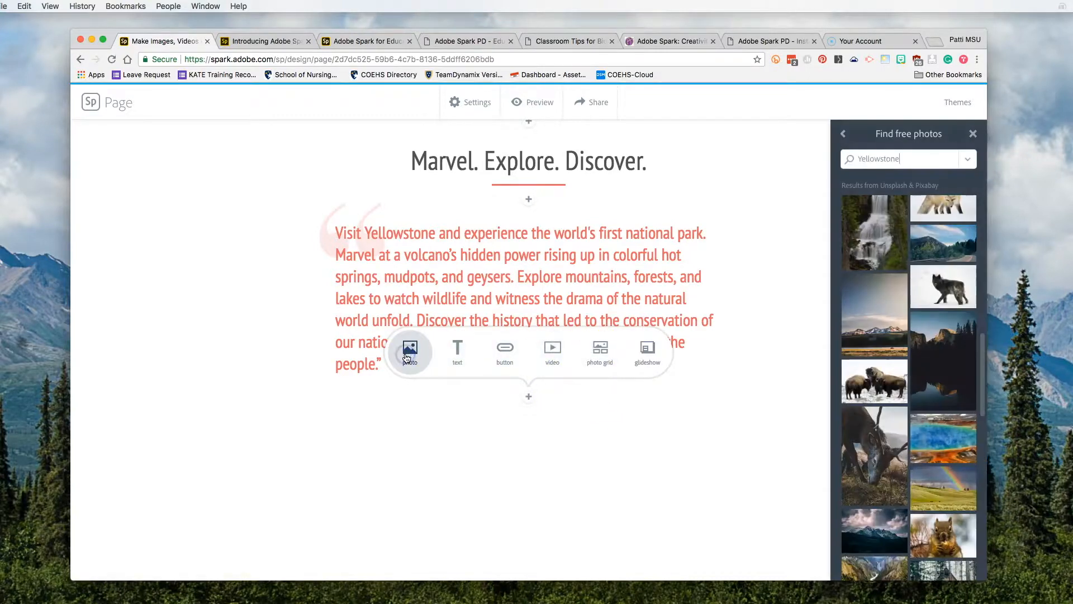
left_click(917, 404)
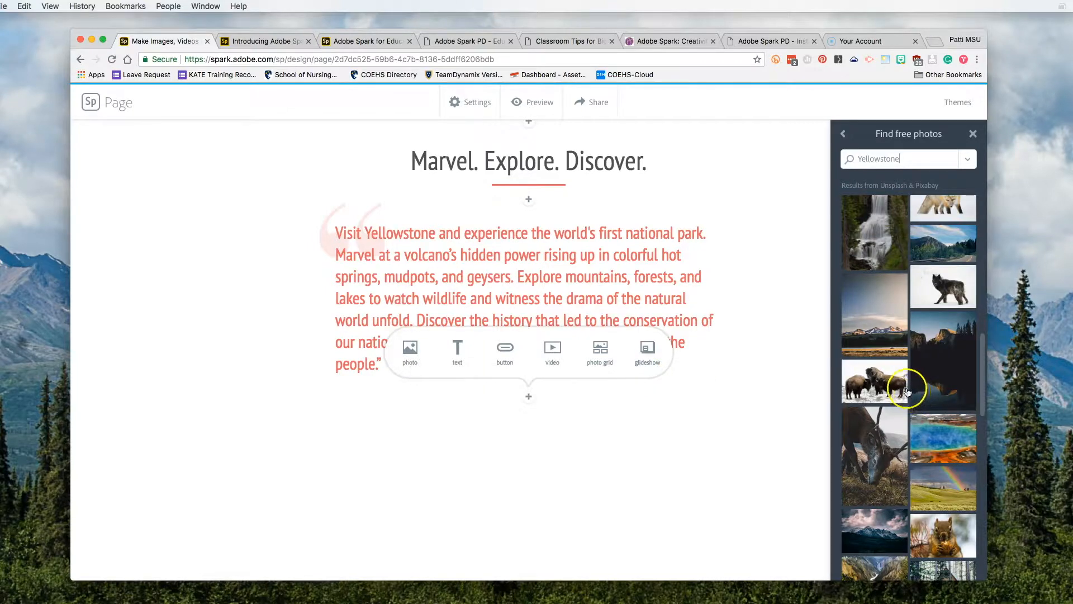
scroll(909, 389, "up", 5)
left_click(961, 373)
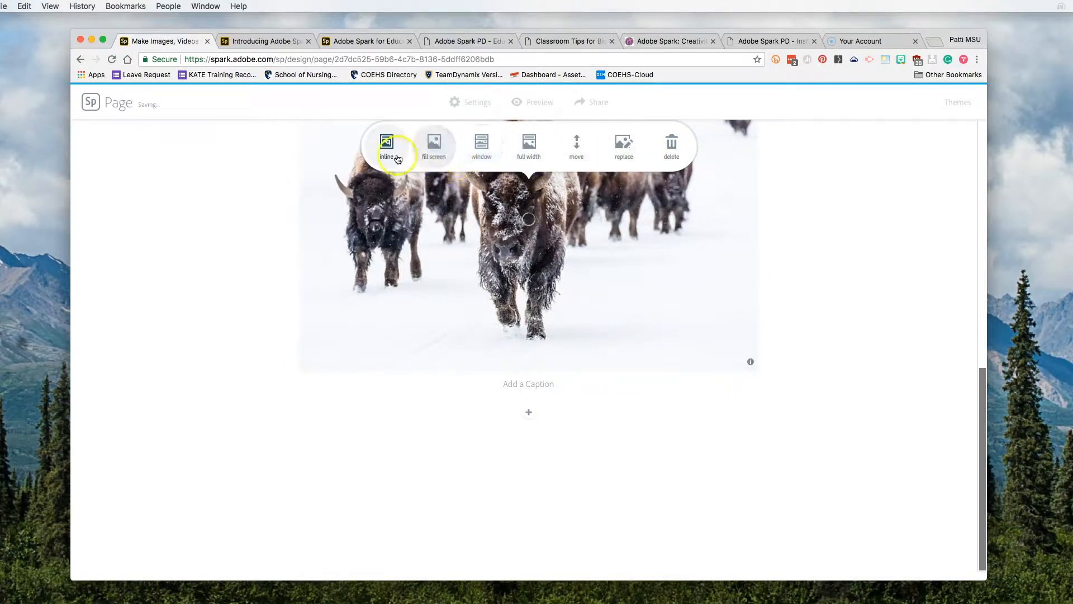
Step: Set the bison photo's layout to full width and review it on the page
scroll(596, 262, "up", 5)
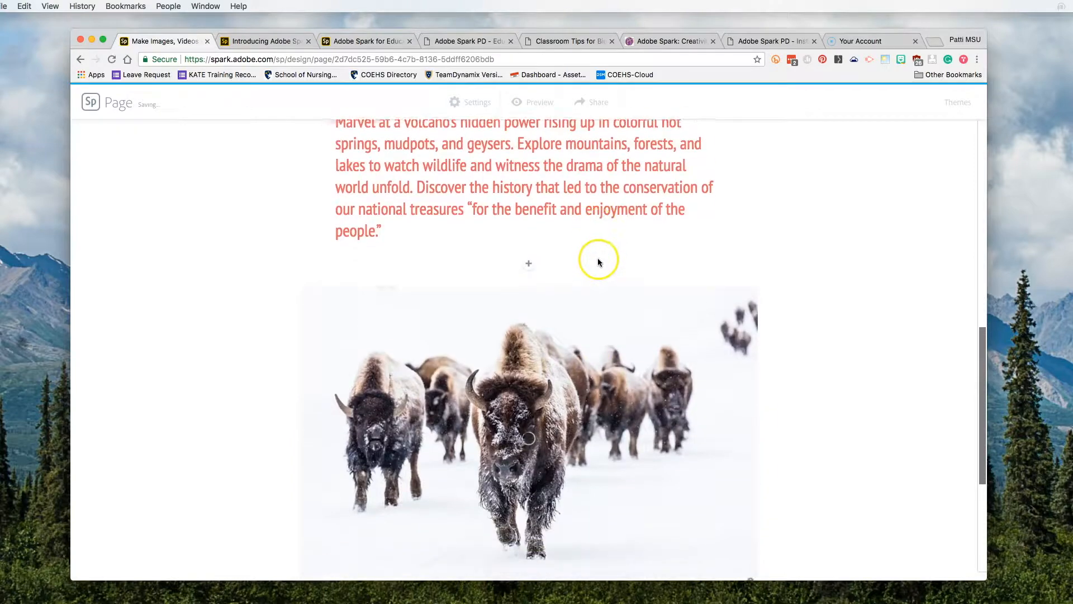
scroll(598, 257, "down", 2)
left_click(545, 356)
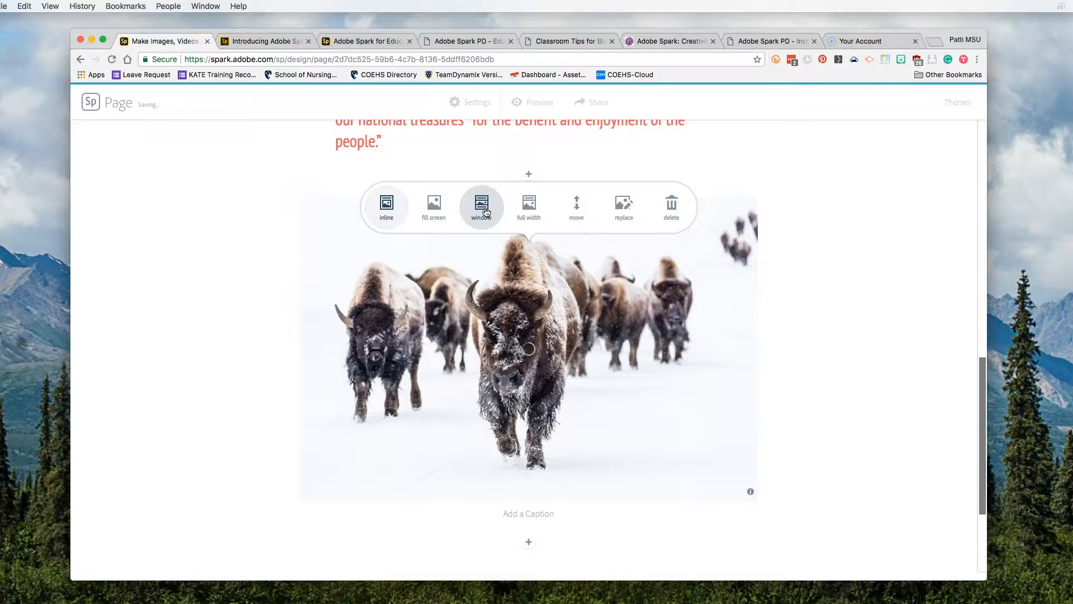
left_click(545, 209)
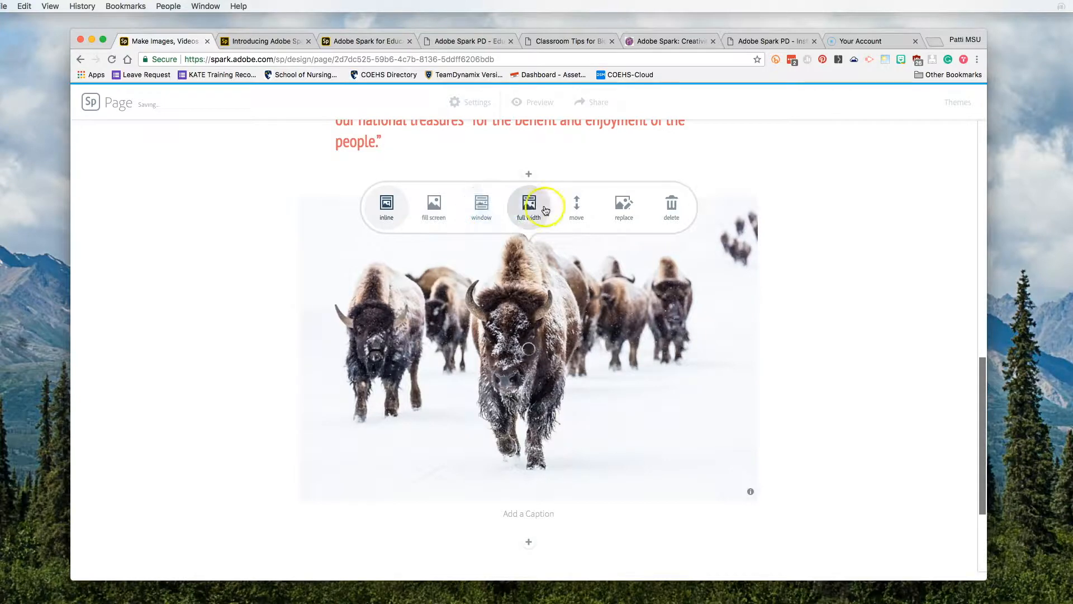
scroll(662, 311, "down", 3)
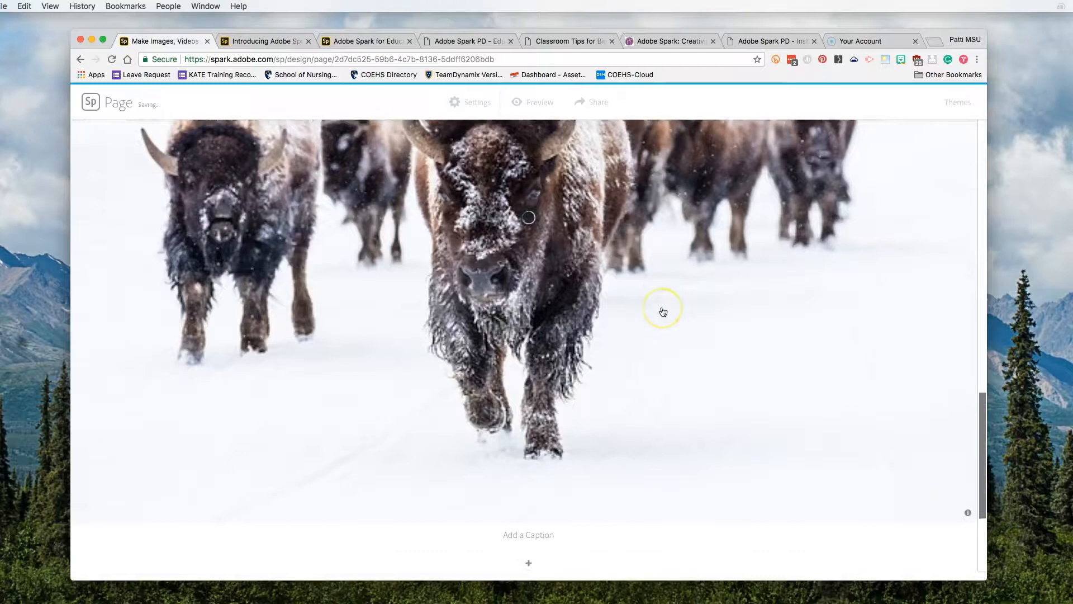
scroll(662, 310, "up", 15)
scroll(662, 306, "down", 10)
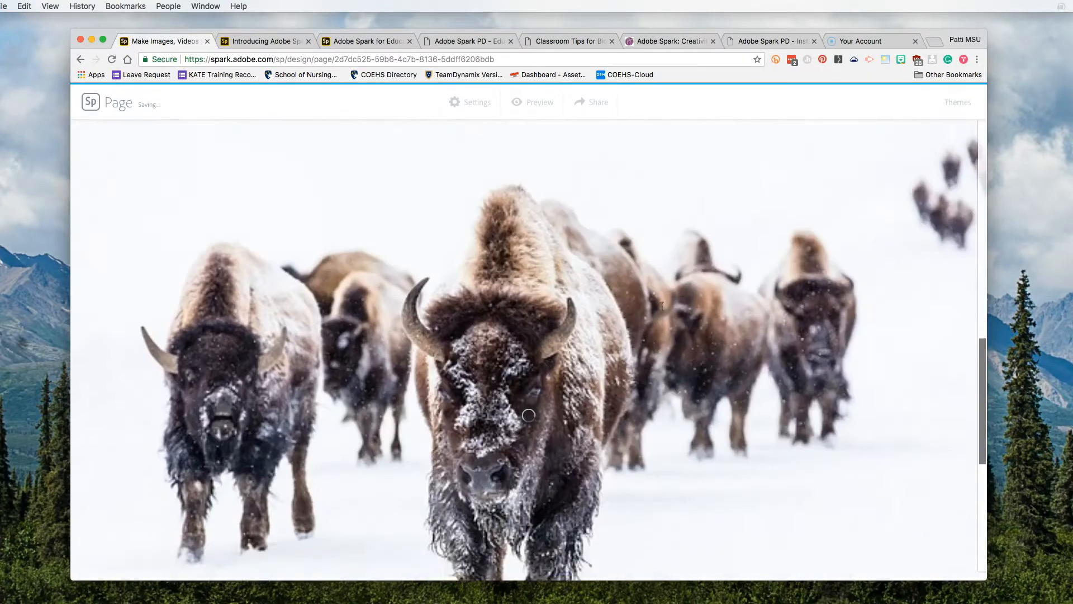
Step: Change the bison photo's layout to window and review how it scrolls below the quote
left_click(659, 306)
left_click(577, 302)
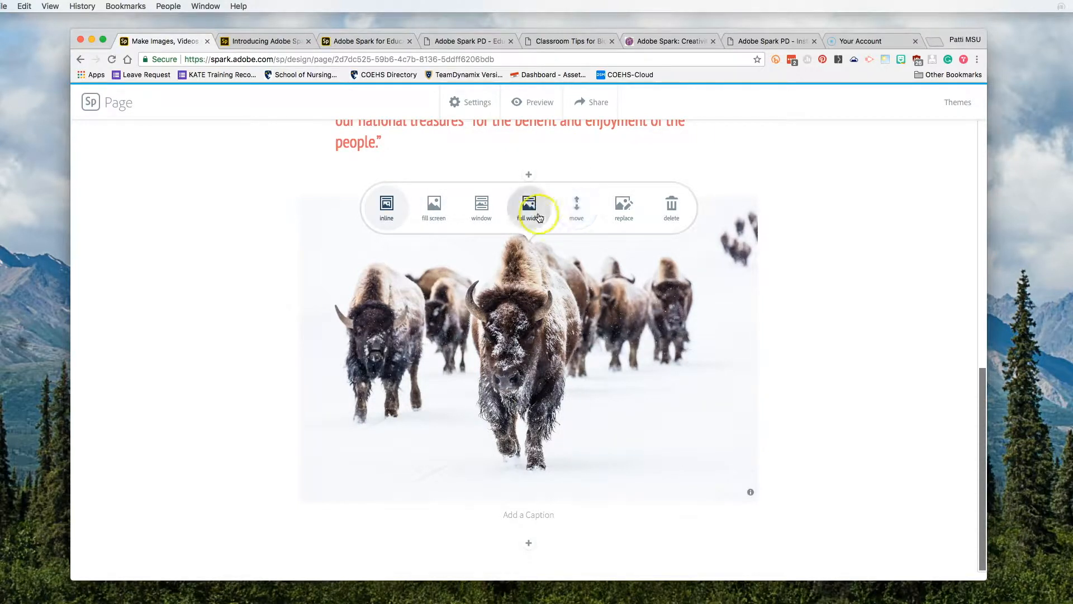
left_click(481, 208)
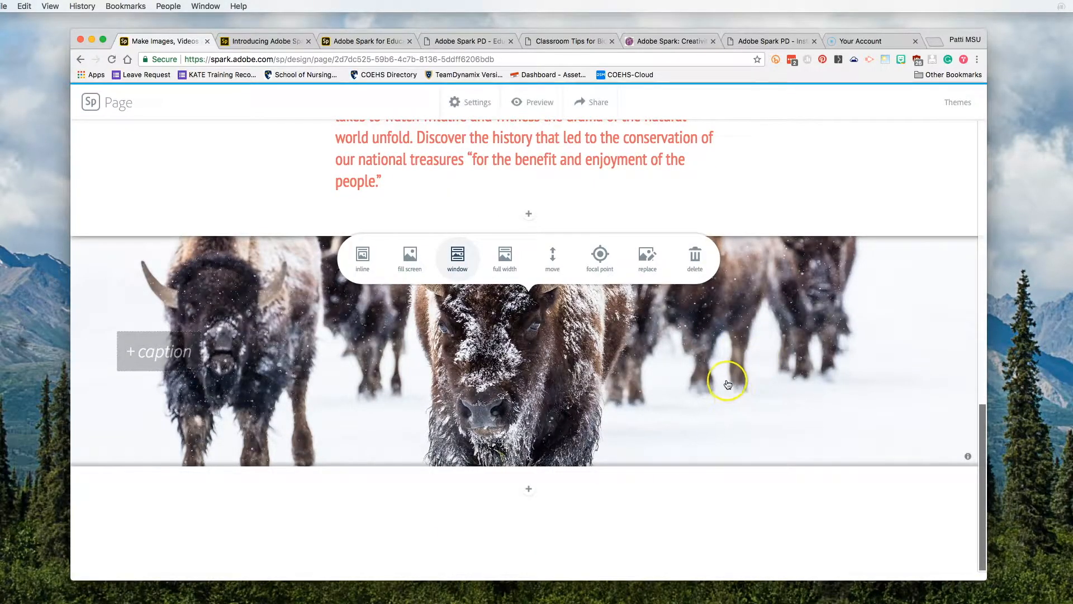
scroll(728, 383, "up", 4)
scroll(728, 383, "up", 2)
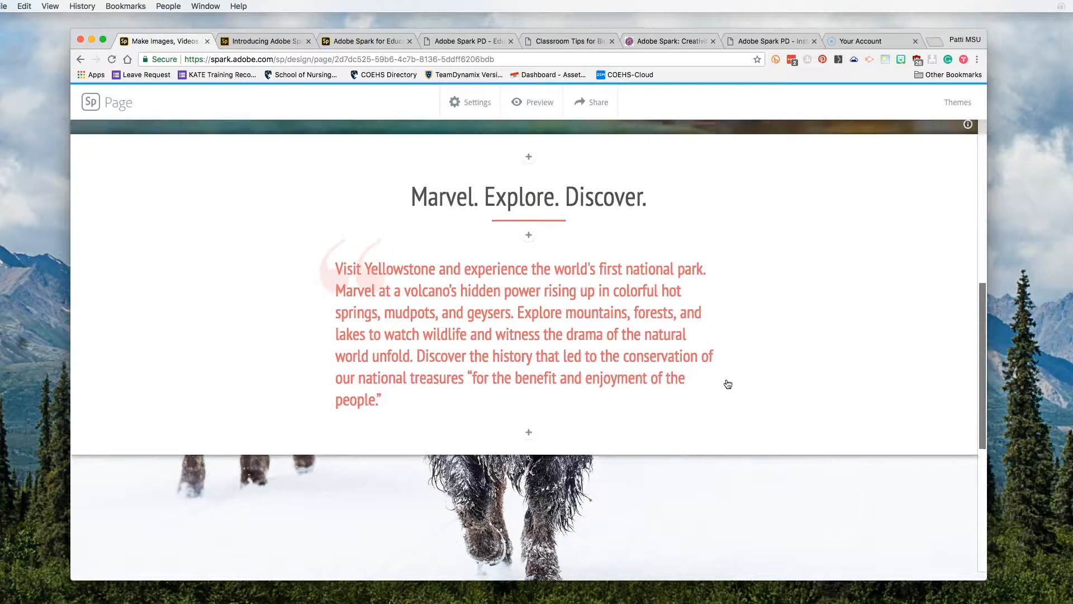
Step: Caption the bison photo "Buffalo in Yellowstone"
scroll(727, 383, "down", 6)
scroll(728, 384, "up", 2)
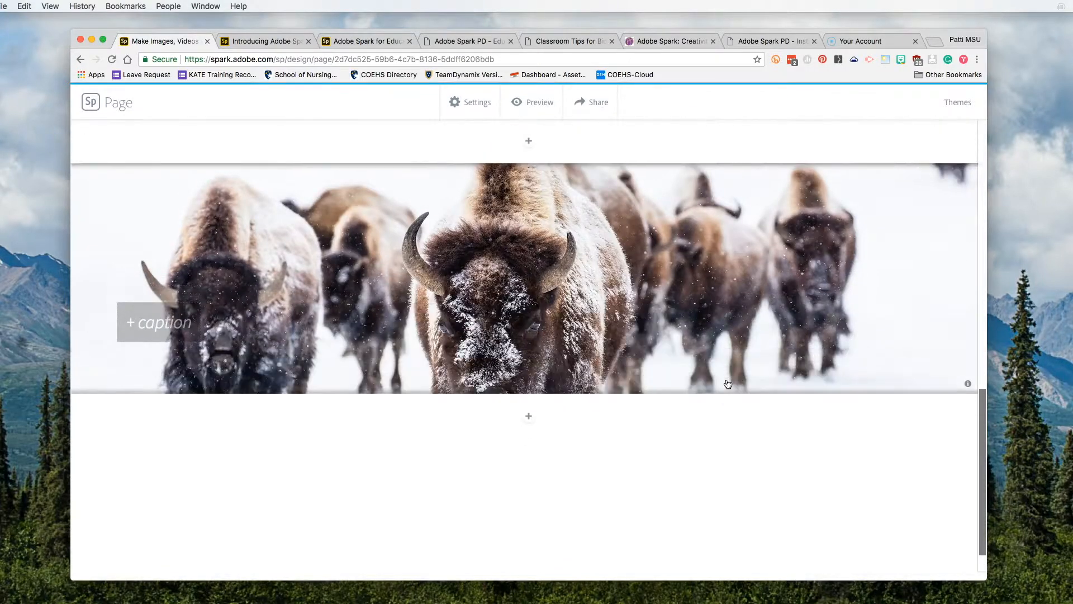
left_click(166, 328)
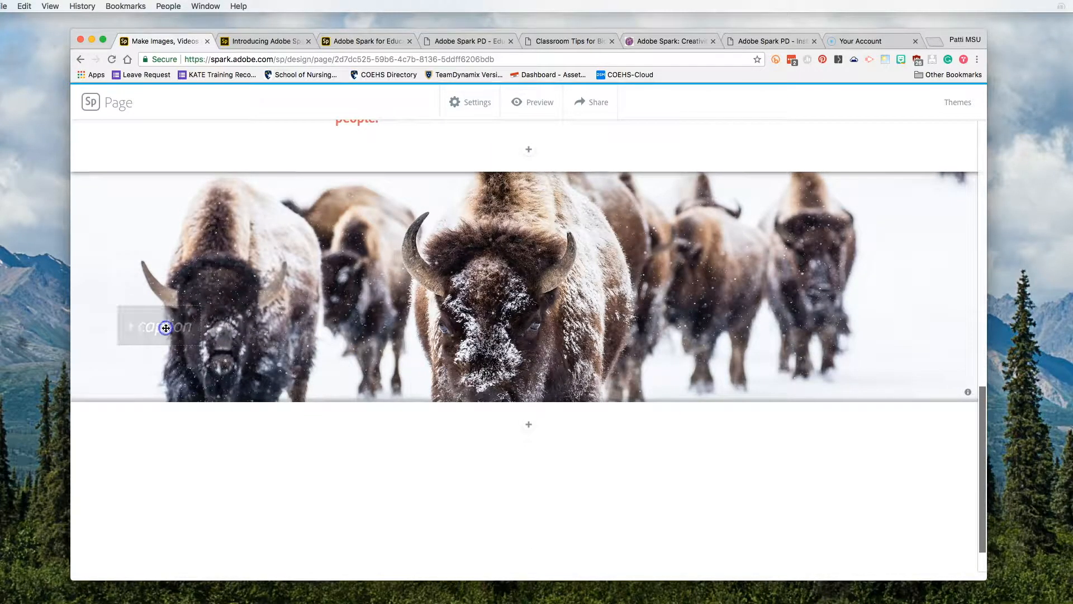
left_click(333, 451)
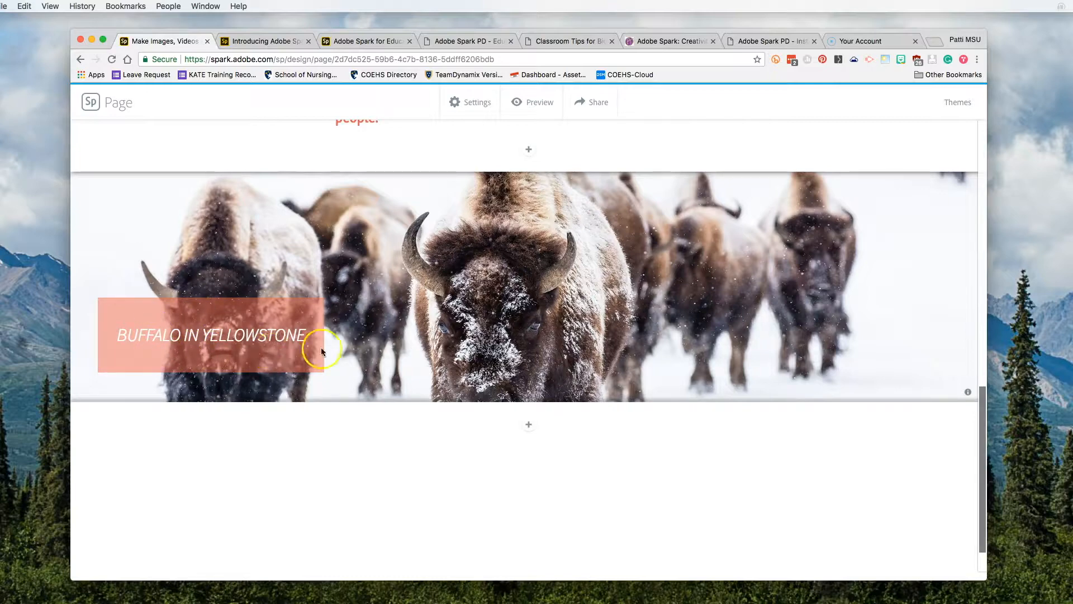
Step: Add an H1 heading reading "Things To Do" below the bison photo
left_click(529, 424)
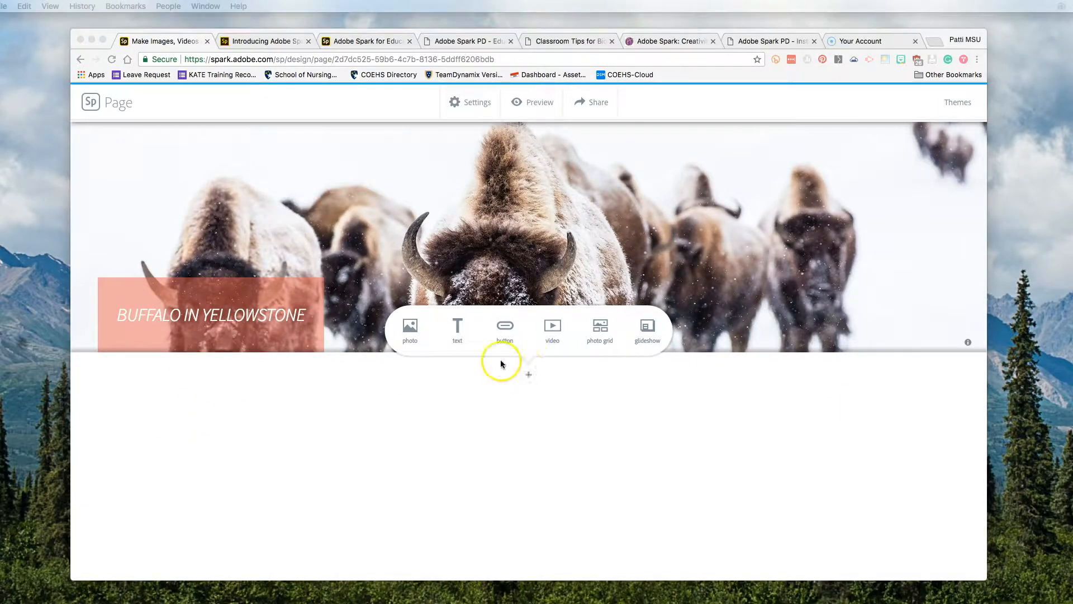
left_click(457, 332)
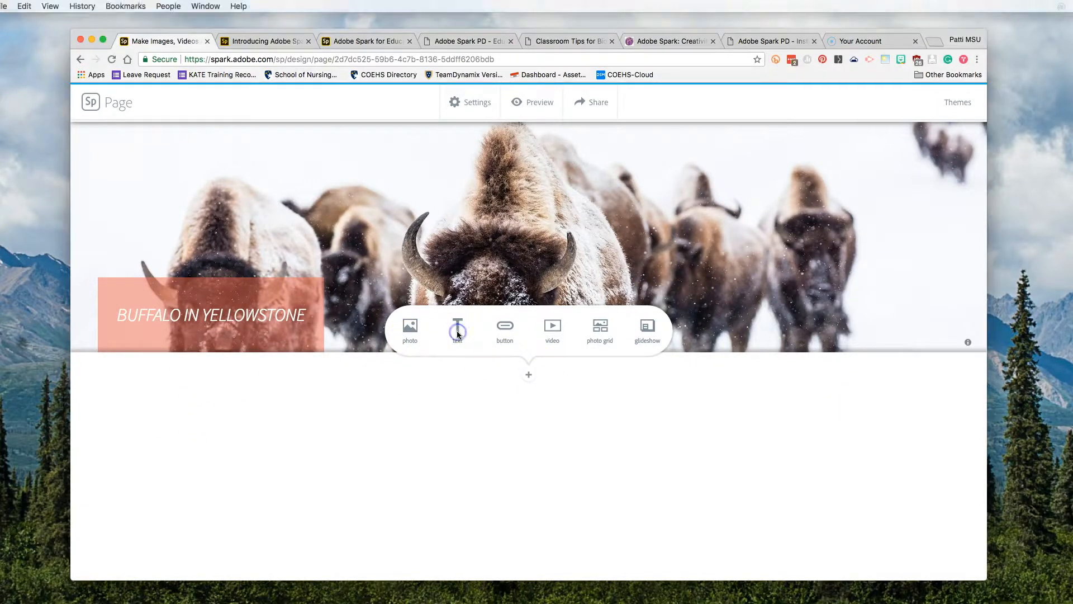
left_click(134, 318)
left_click(134, 318)
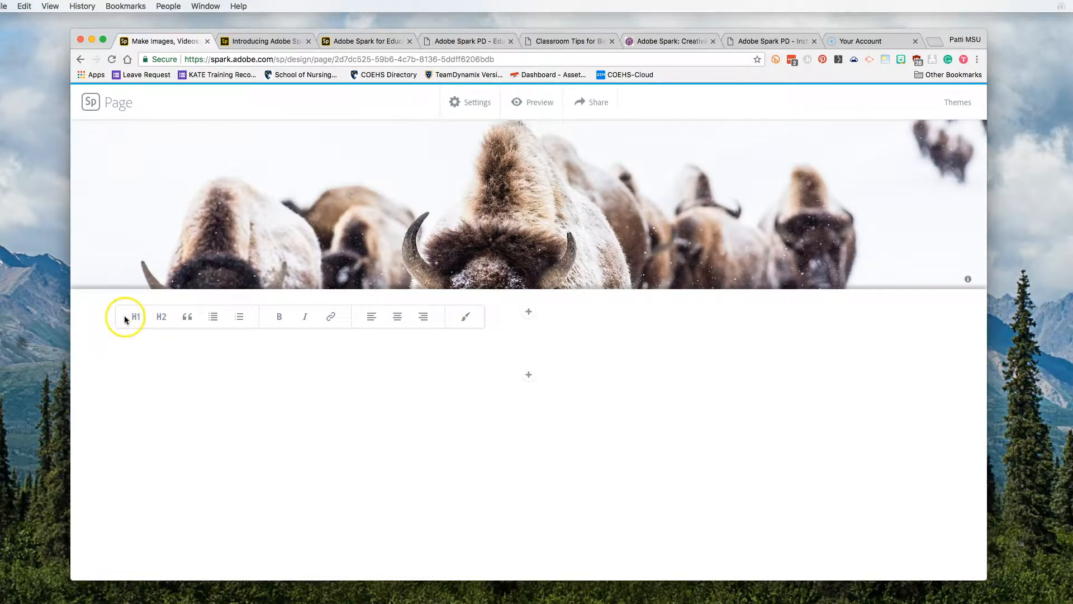
left_click(212, 340)
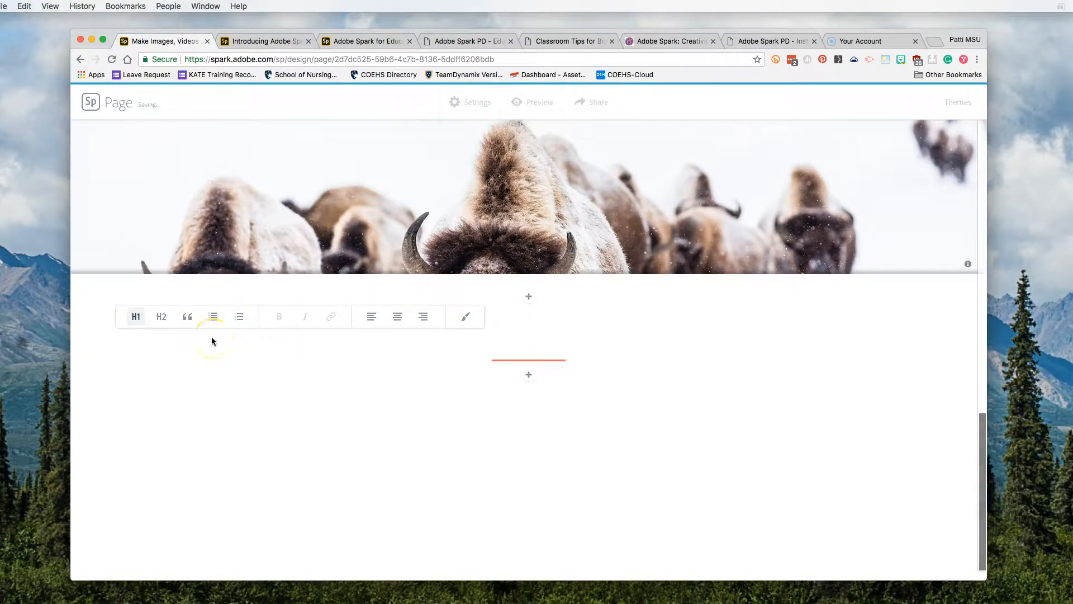
type("Things To Do")
left_click(578, 357)
Step: Add a plain text paragraph below the Things To Do heading, starting "Yellowstone has something for everyone." and ending "some tough decisions to make."
left_click(528, 377)
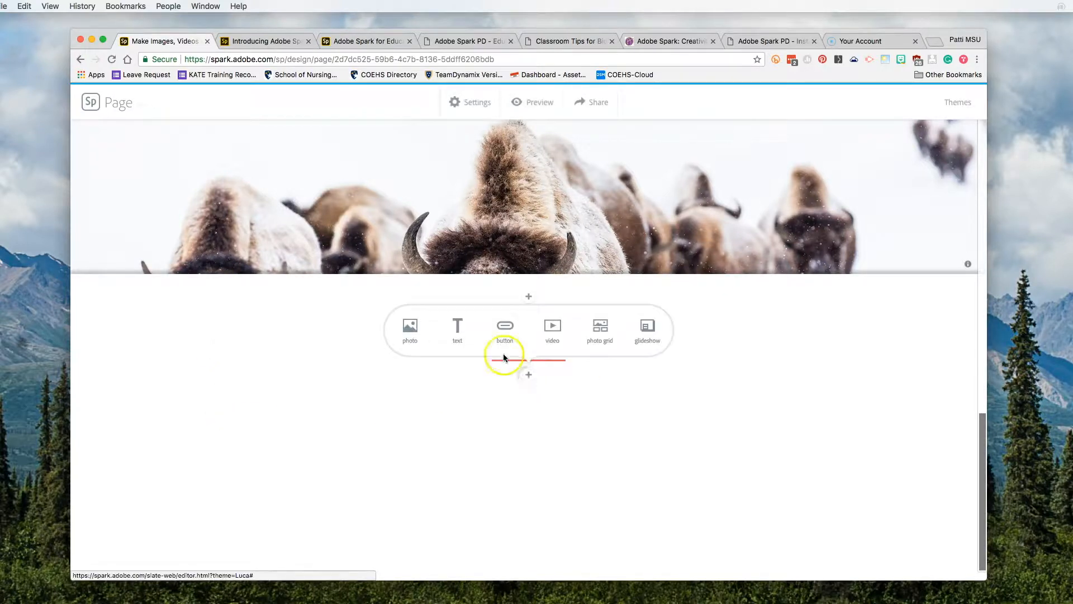
left_click(460, 328)
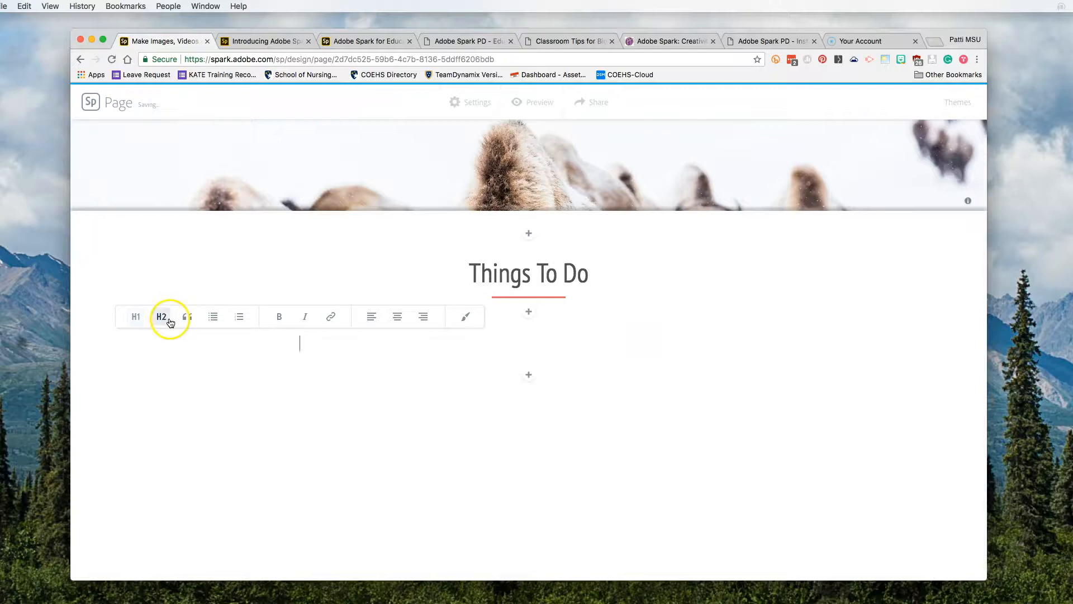
type("Yellowstone has something for everyone. Whether you delight in the challenge of a strenuous hike or prefer to sit quietly and watch the sunset, the park offers a great diversity of activities for you to enjoy. With so many adventures to choose from, you’ll have some tough decisions to make.")
left_click(529, 371)
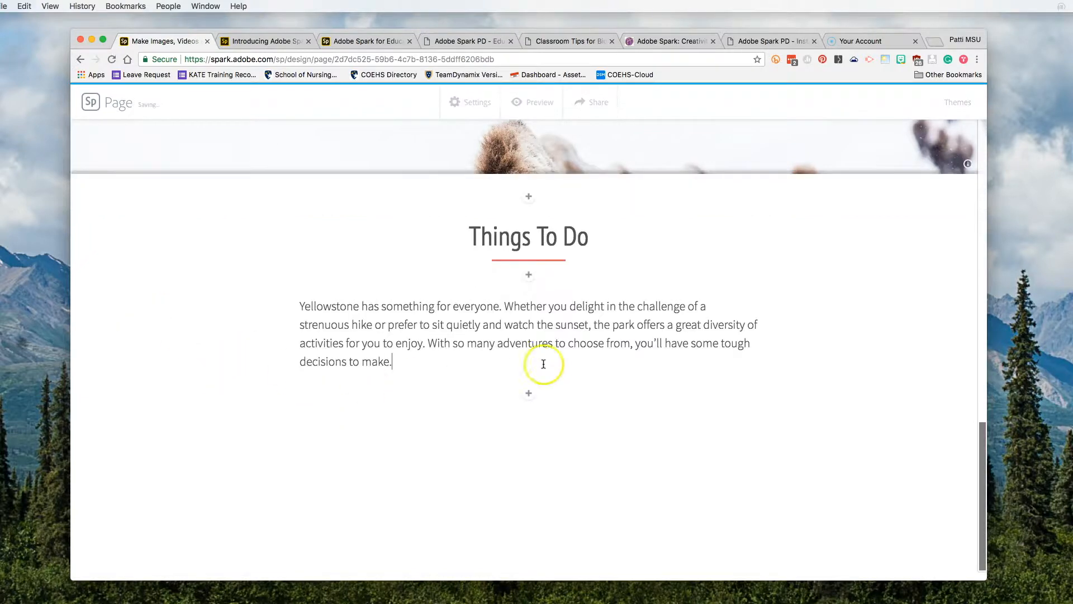
left_click(619, 389)
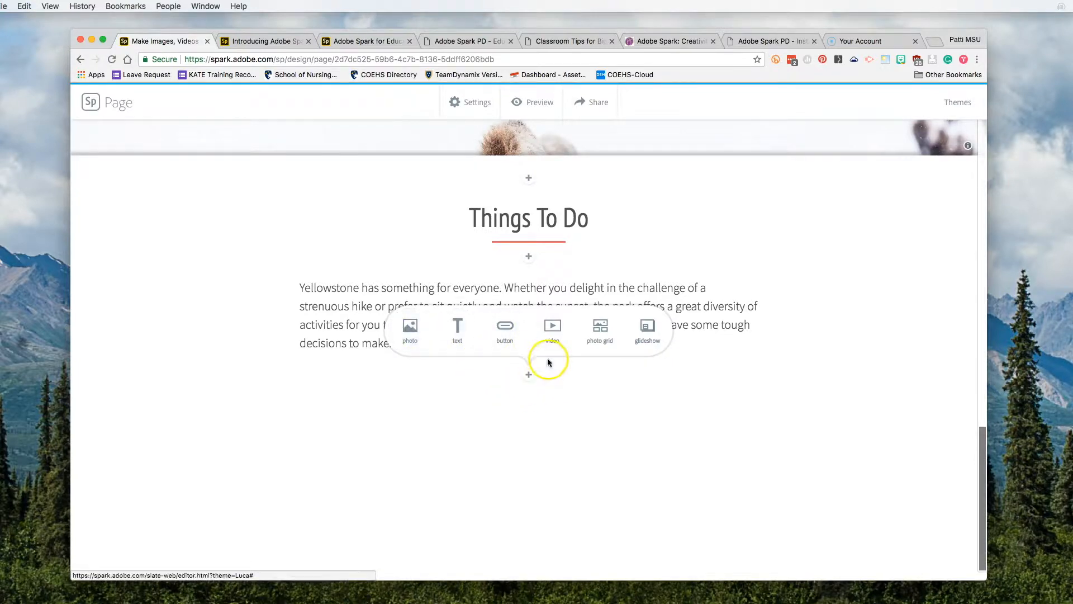
left_click(551, 331)
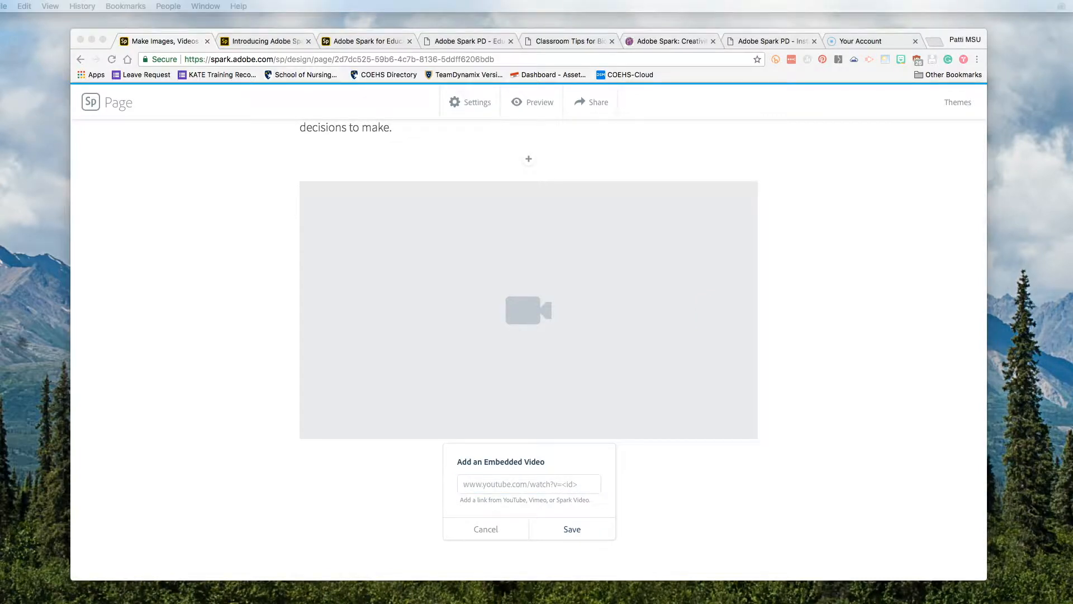
left_click(542, 484)
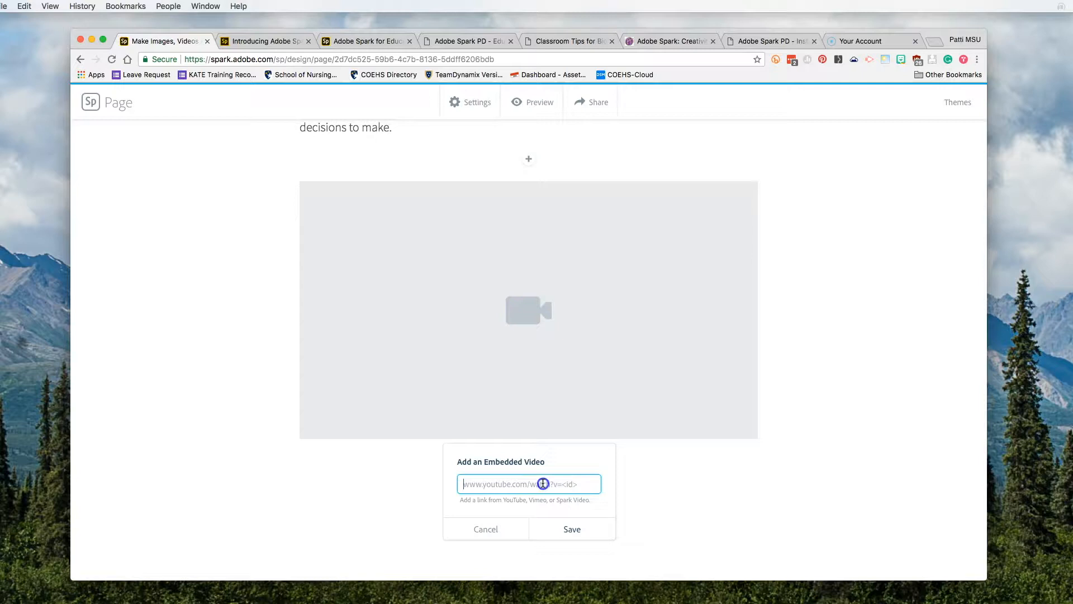
type("https://www.youtube.com/watch?v=b8mxCUf3gj8")
left_click(573, 534)
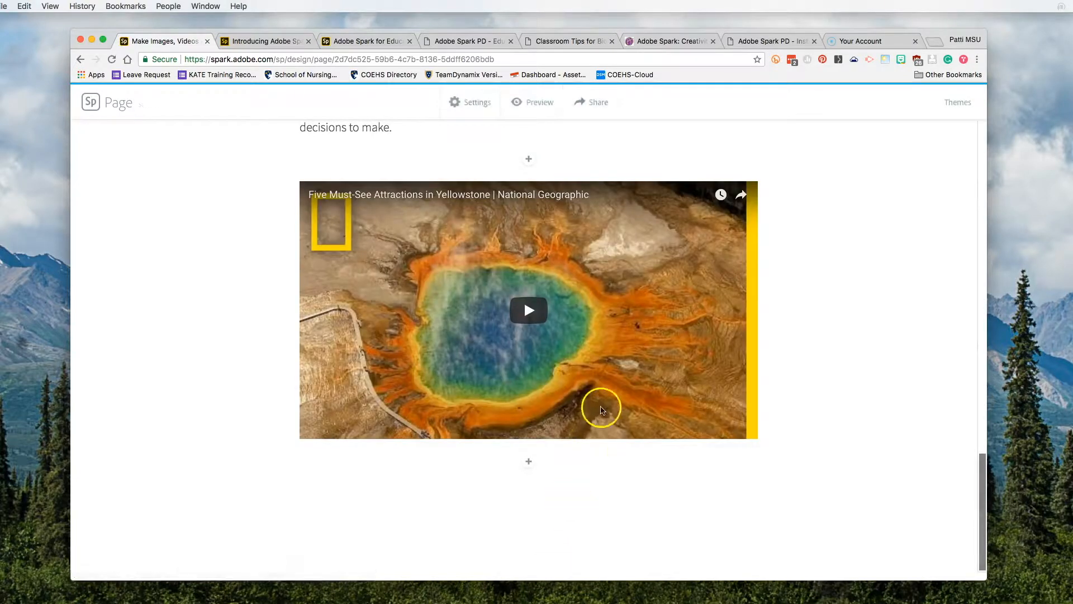
scroll(858, 370, "up", 1)
scroll(856, 370, "up", 2)
scroll(856, 374, "up", 4)
scroll(856, 380, "down", 5)
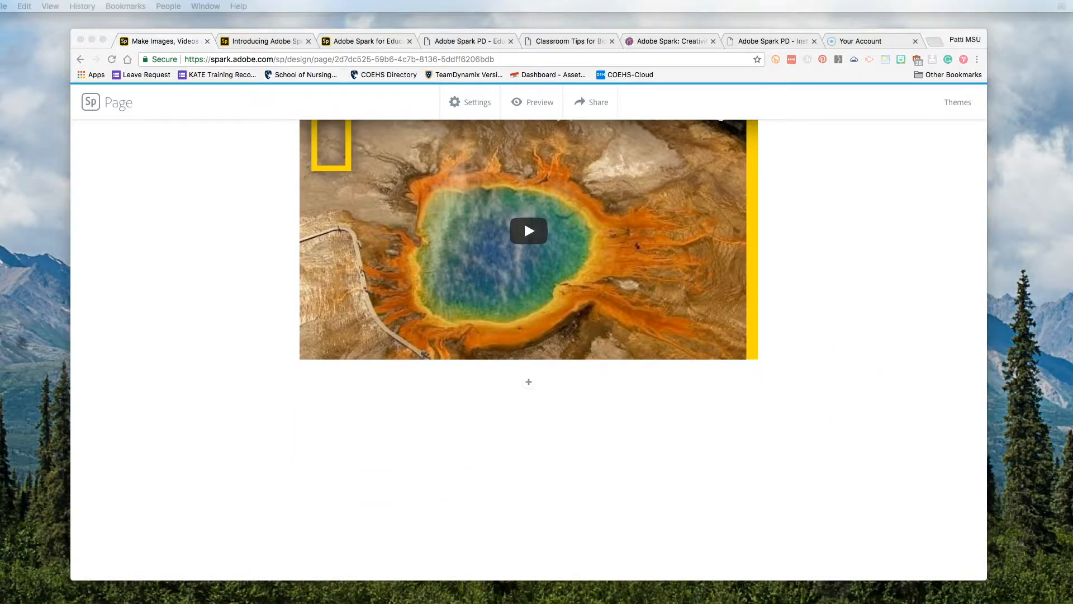
left_click(531, 384)
left_click(531, 385)
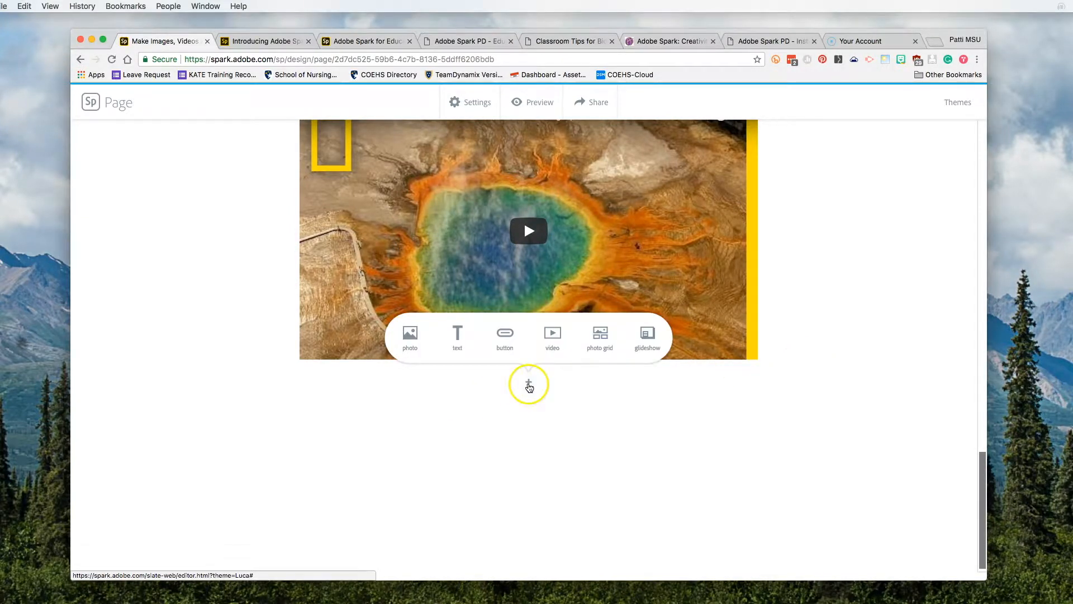
left_click(457, 335)
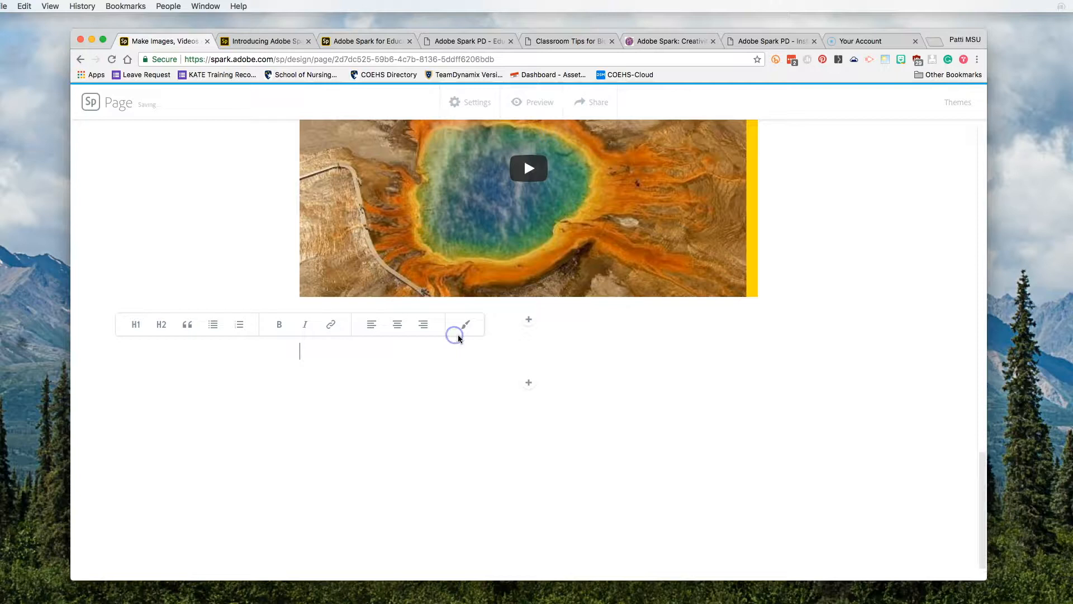
key("super+Tab")
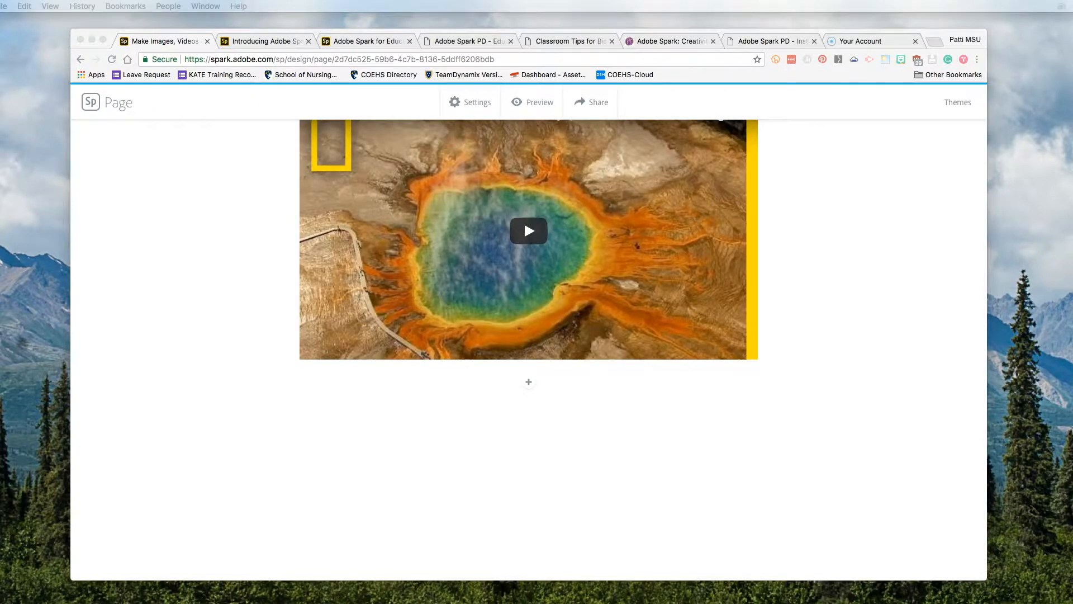
Step: Add an H2 text block below the video, starting "One of the best ways to experience a national park is participating in a ranger program."
left_click(532, 383)
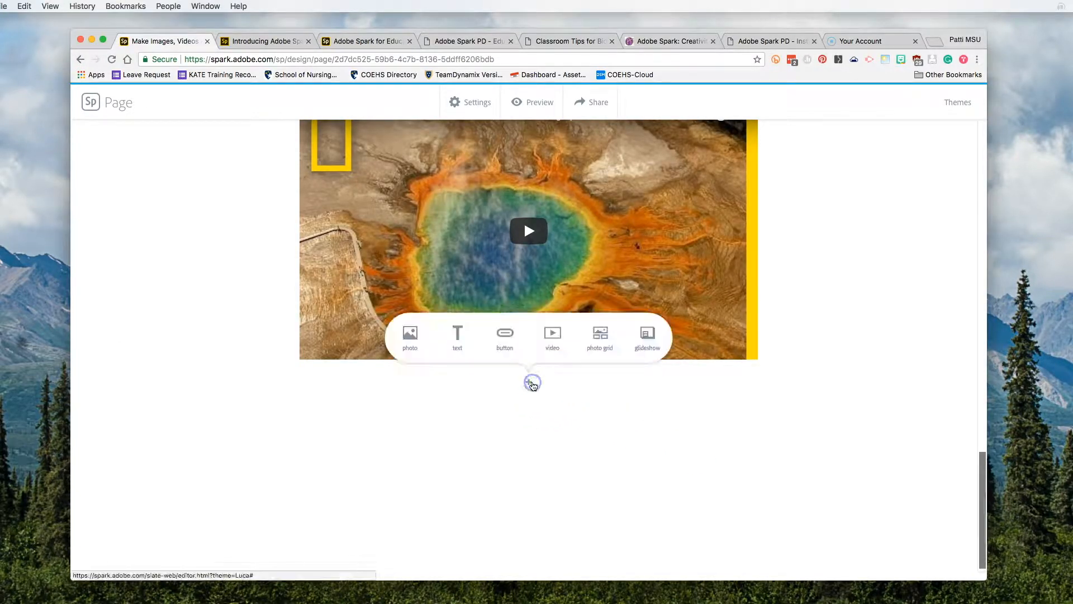
left_click(454, 340)
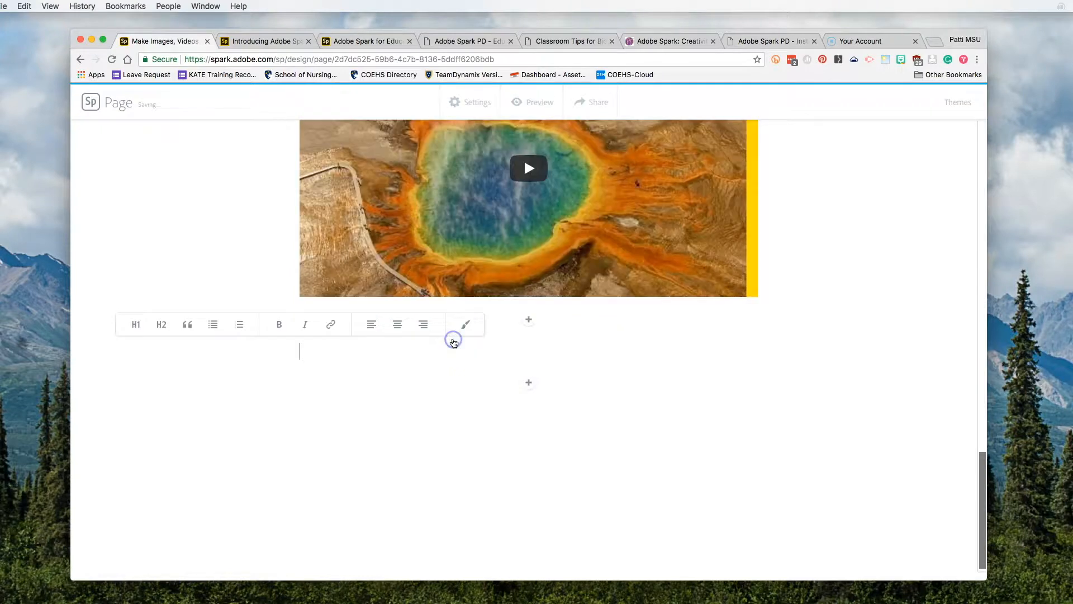
left_click(162, 329)
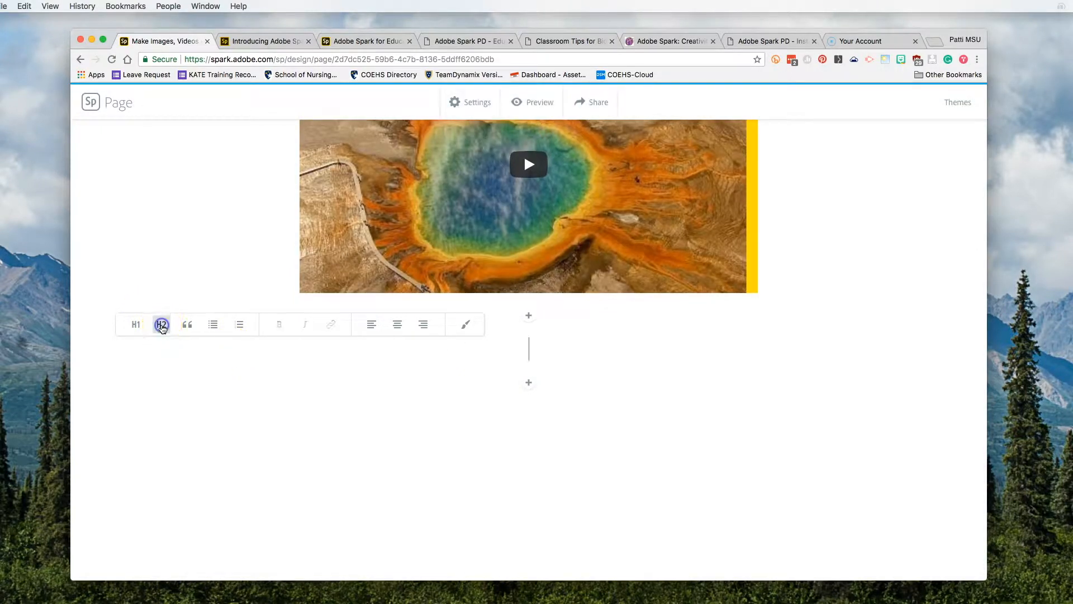
type("One of the best ways to experience a national park is participating in a ranger program. Yellowstone National Park offers a variety of ranger programs throughout the park, and throughout the year.")
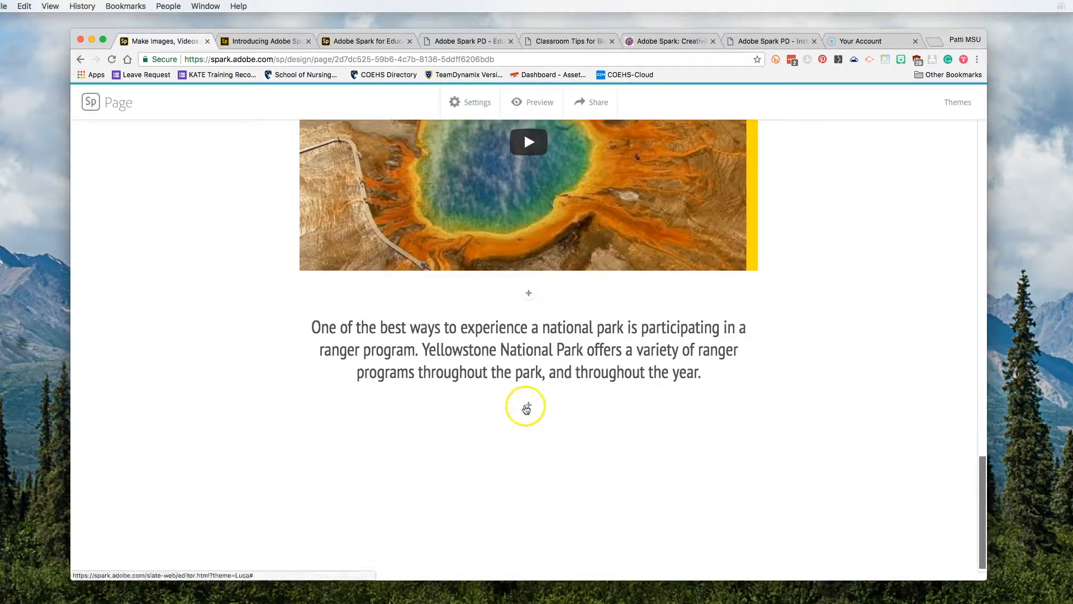
Step: Insert a photo grid below the ranger program text, starting with the free Yellowstone photo of the fox walking in snow
left_click(530, 406)
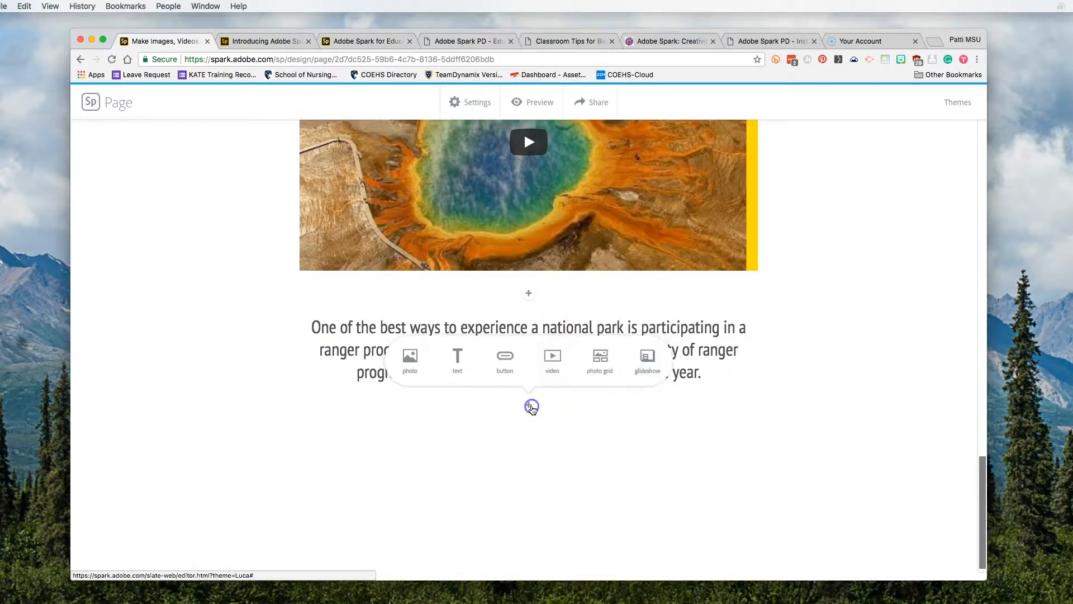
left_click(601, 359)
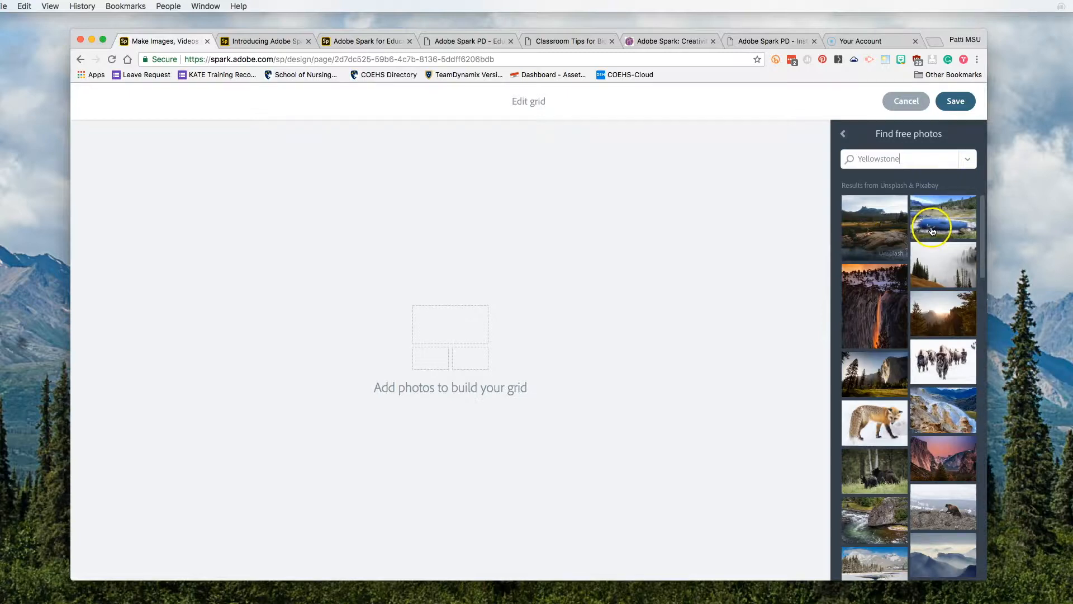
left_click(597, 396)
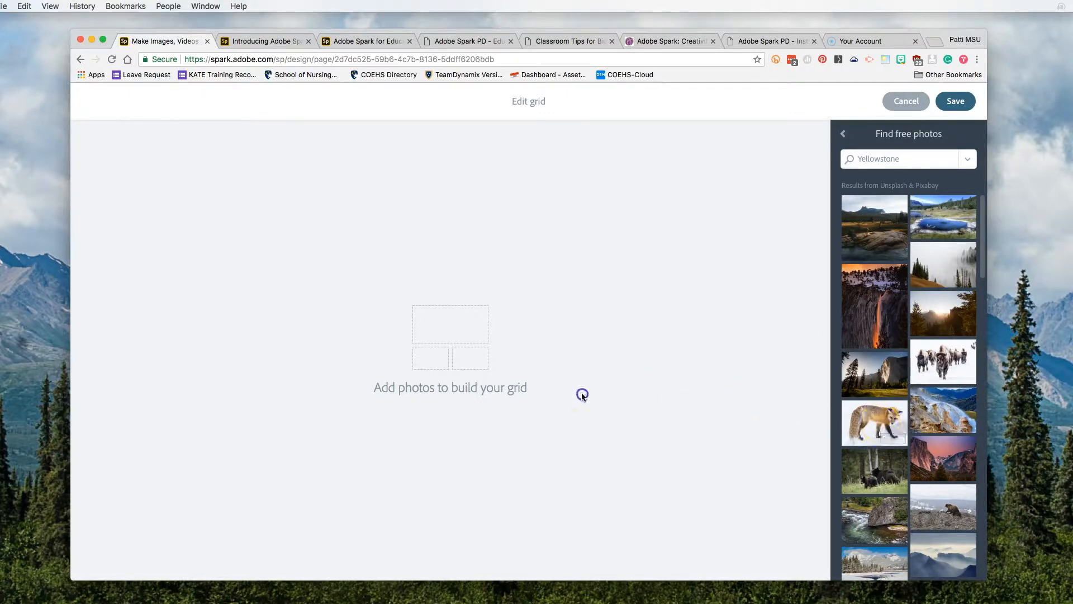
left_click(877, 423)
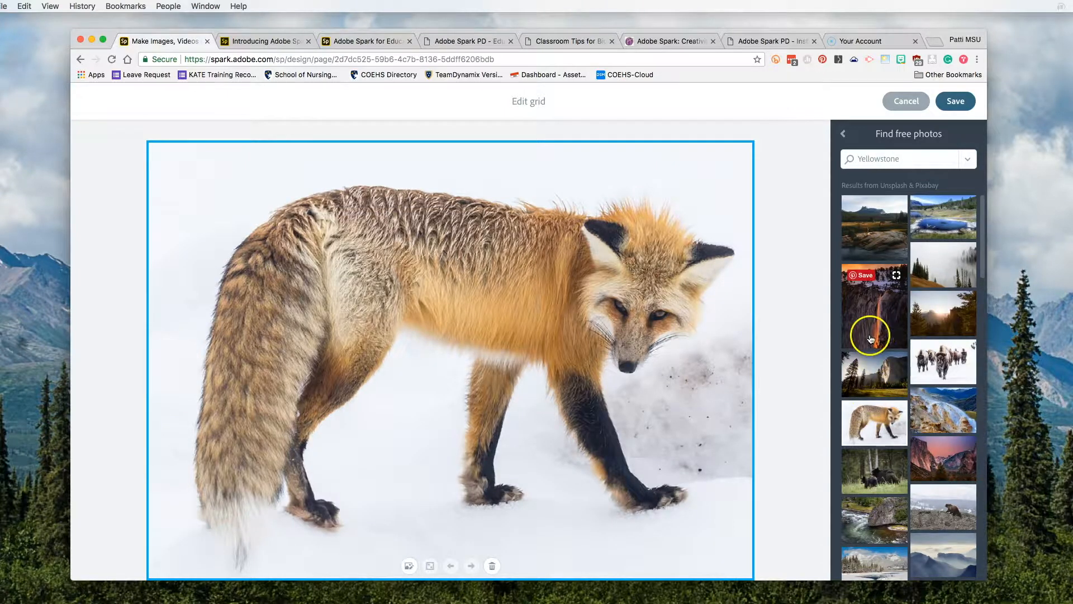
scroll(647, 324, "down", 1)
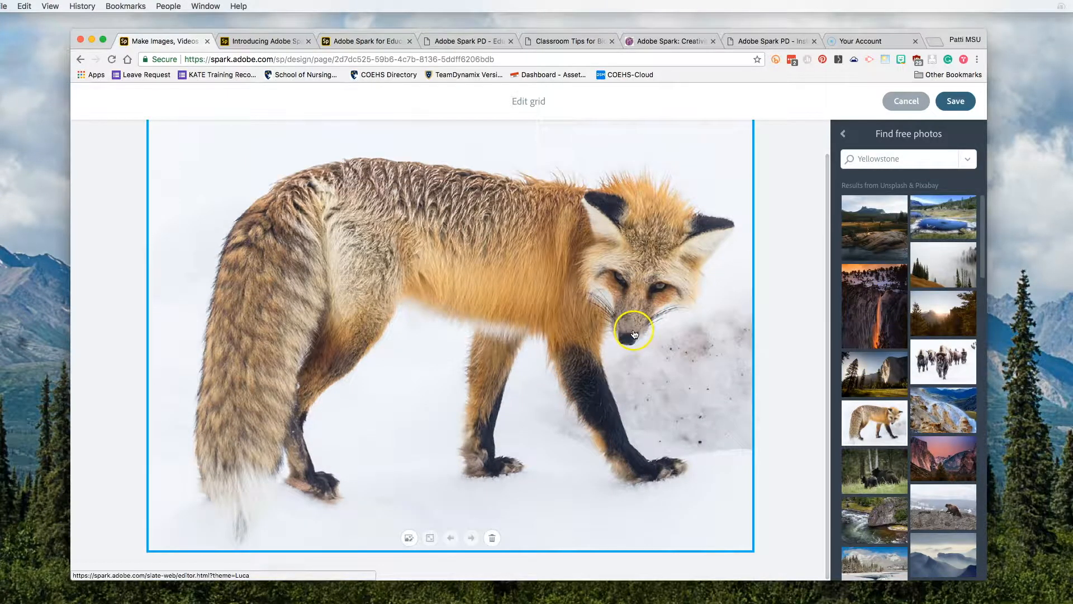
Step: Add the free Yellowstone photos of the blue pool, the close-up fox and the black wolf to the photo grid
left_click(941, 222)
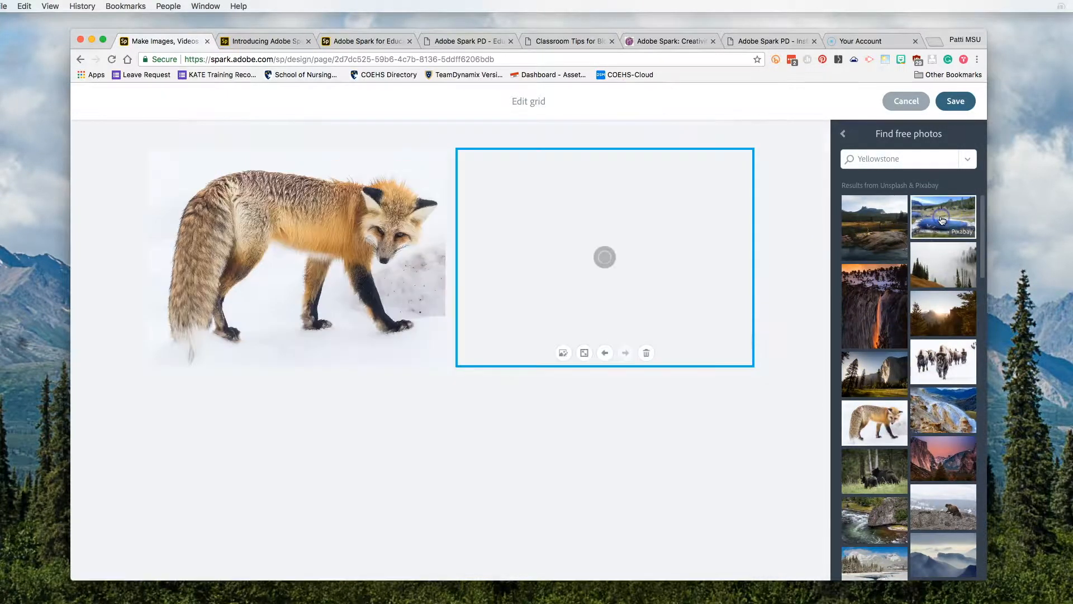
scroll(938, 286, "down", 5)
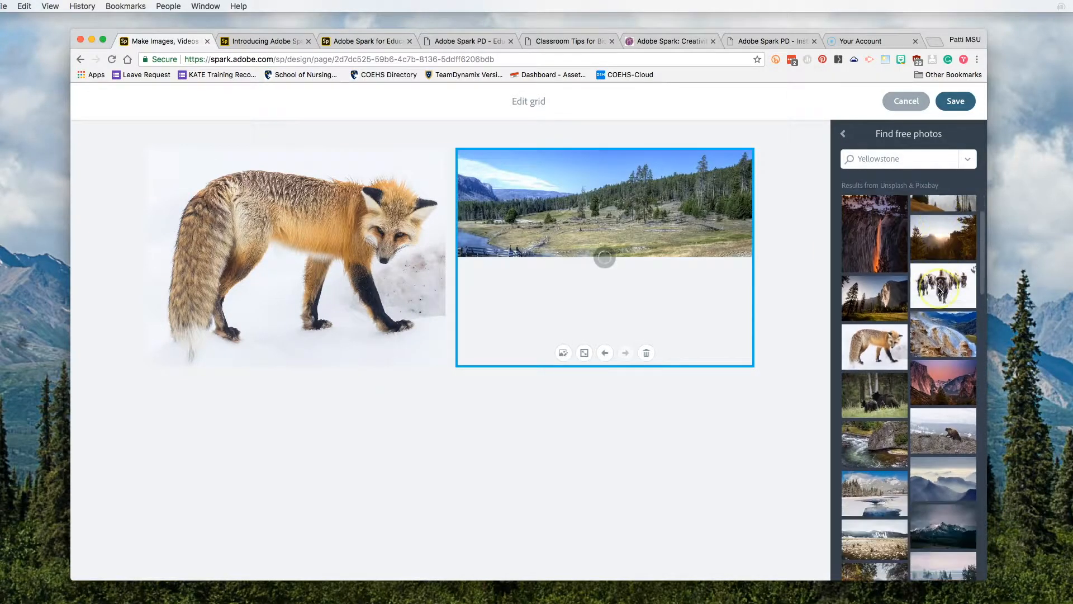
scroll(940, 292, "down", 2)
left_click(912, 263)
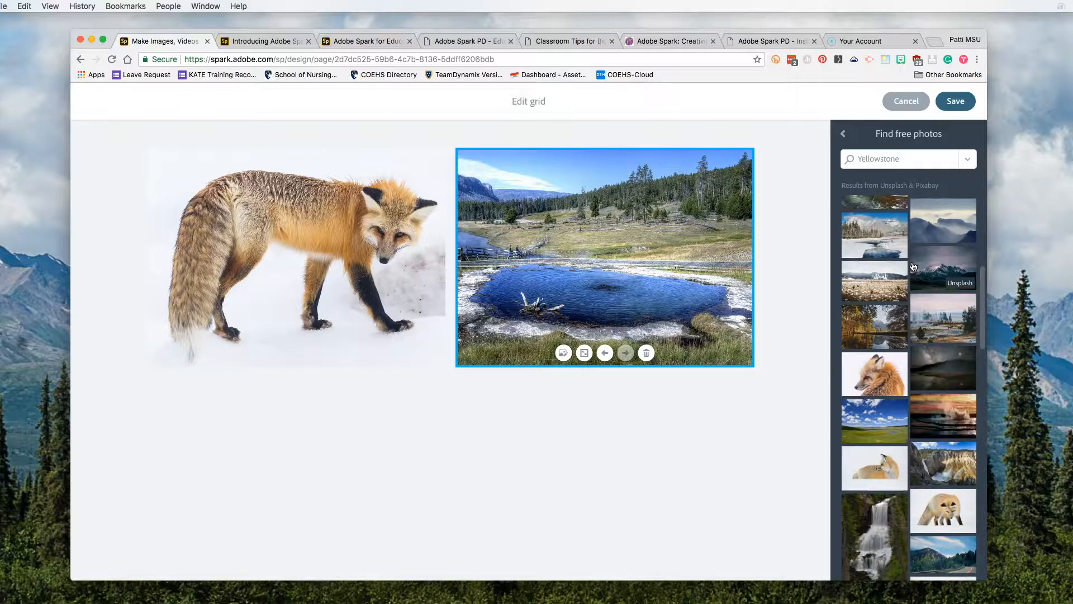
scroll(889, 387, "down", 1)
left_click(885, 362)
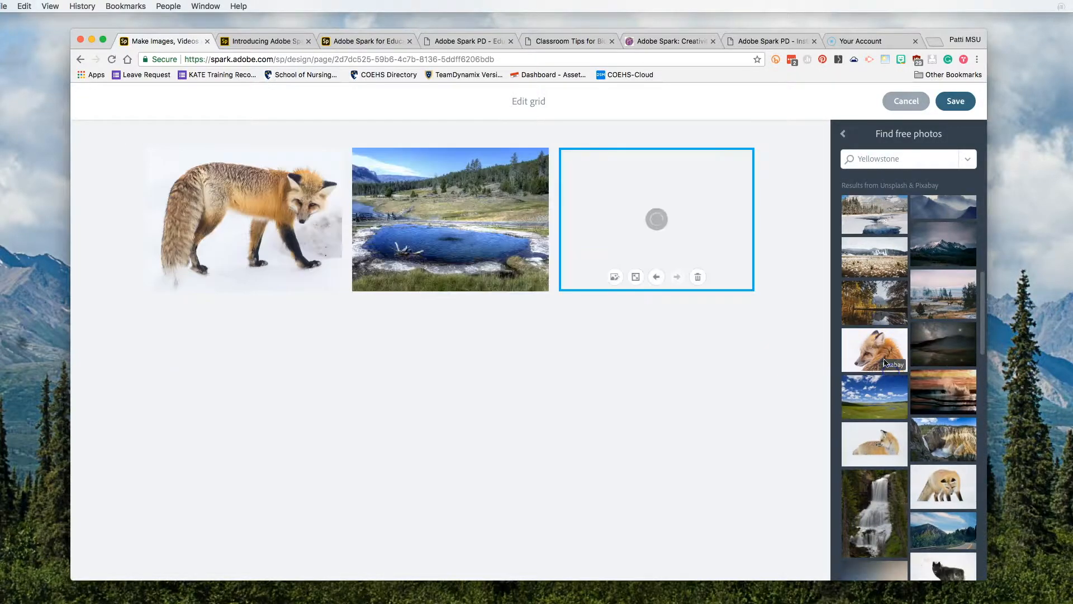
scroll(930, 409, "down", 8)
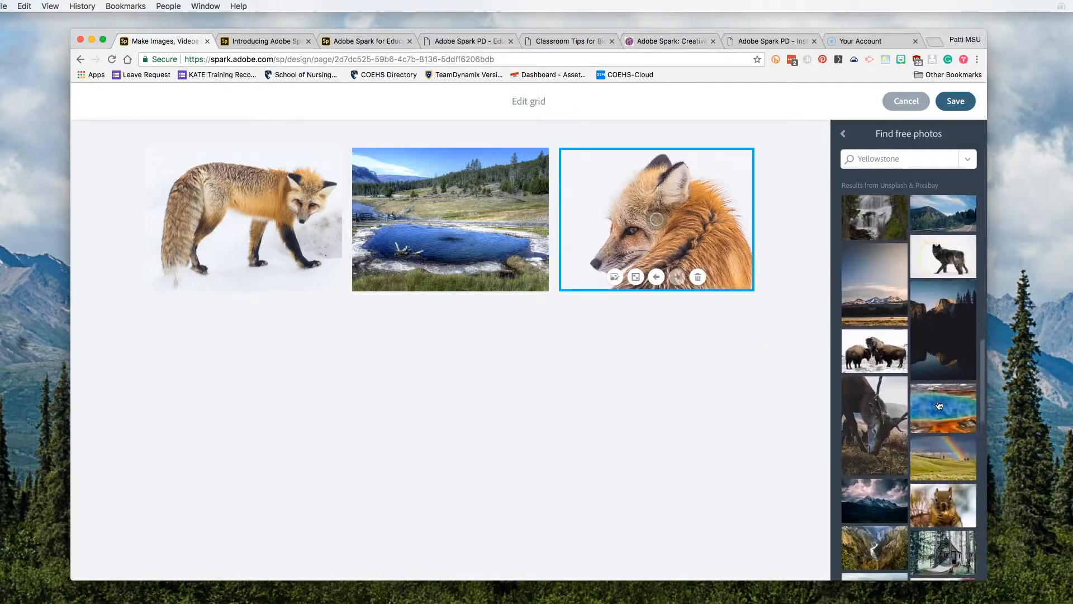
left_click(942, 212)
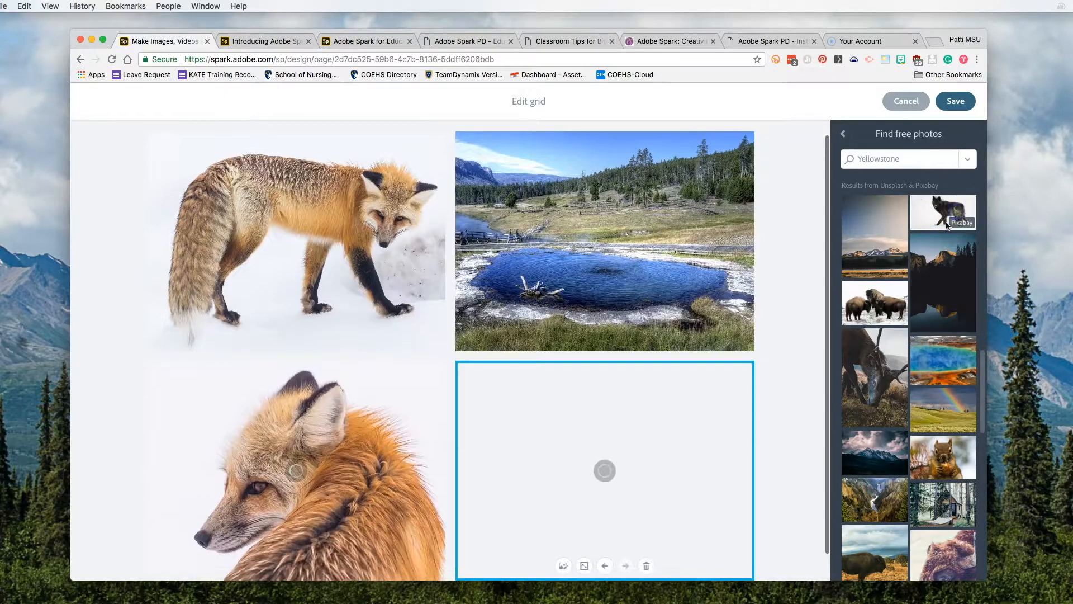
Step: Add the free photos of the orange-rimmed hot spring and the erupting geyser to the photo grid
scroll(926, 357, "down", 1)
scroll(926, 358, "down", 3)
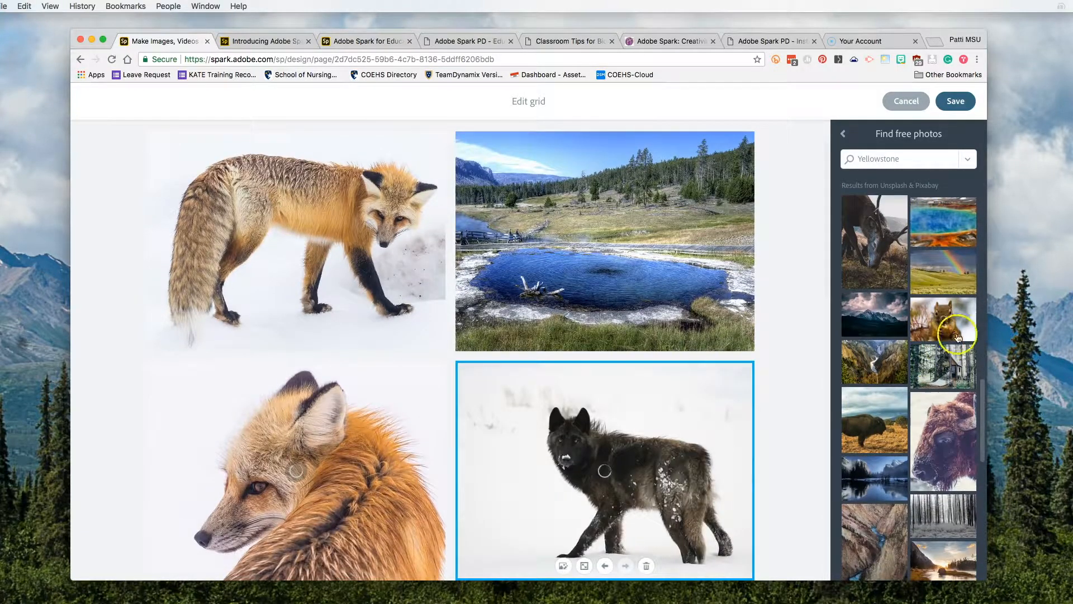
scroll(886, 391, "down", 6)
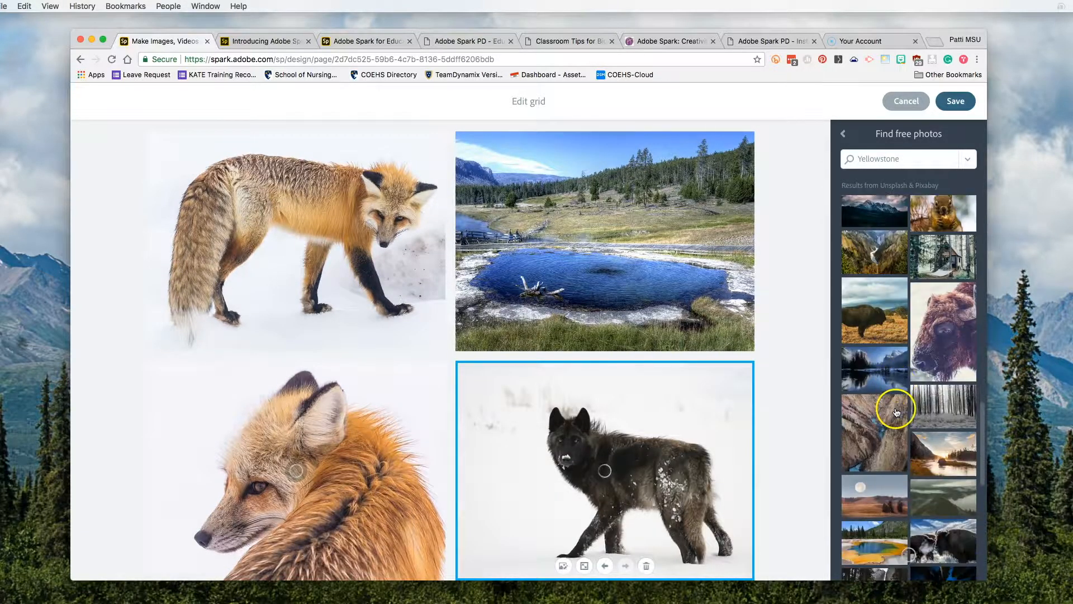
scroll(889, 407, "down", 1)
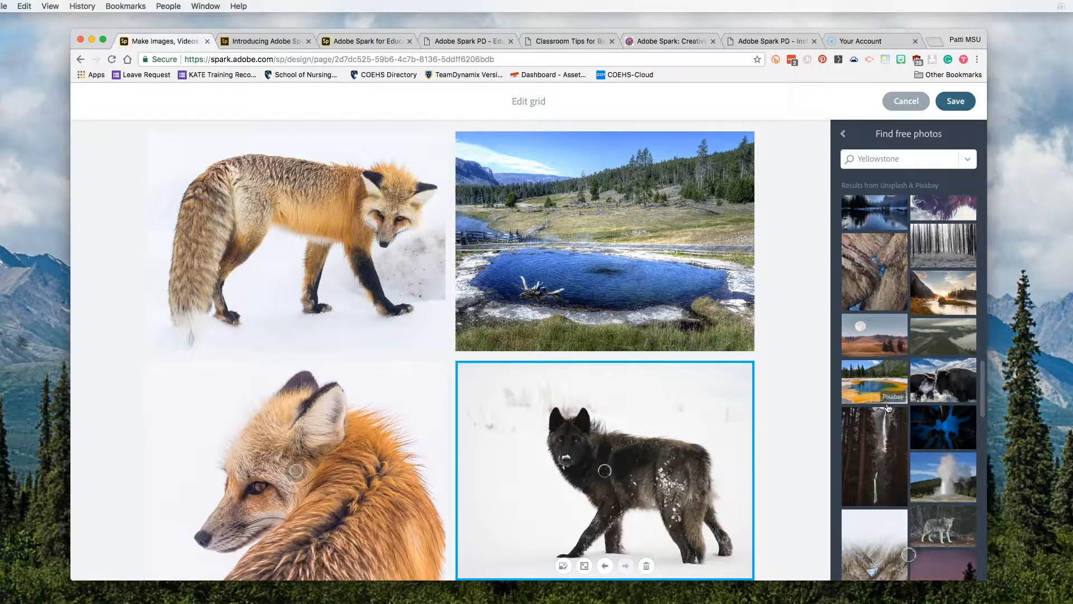
scroll(888, 407, "down", 2)
left_click(873, 352)
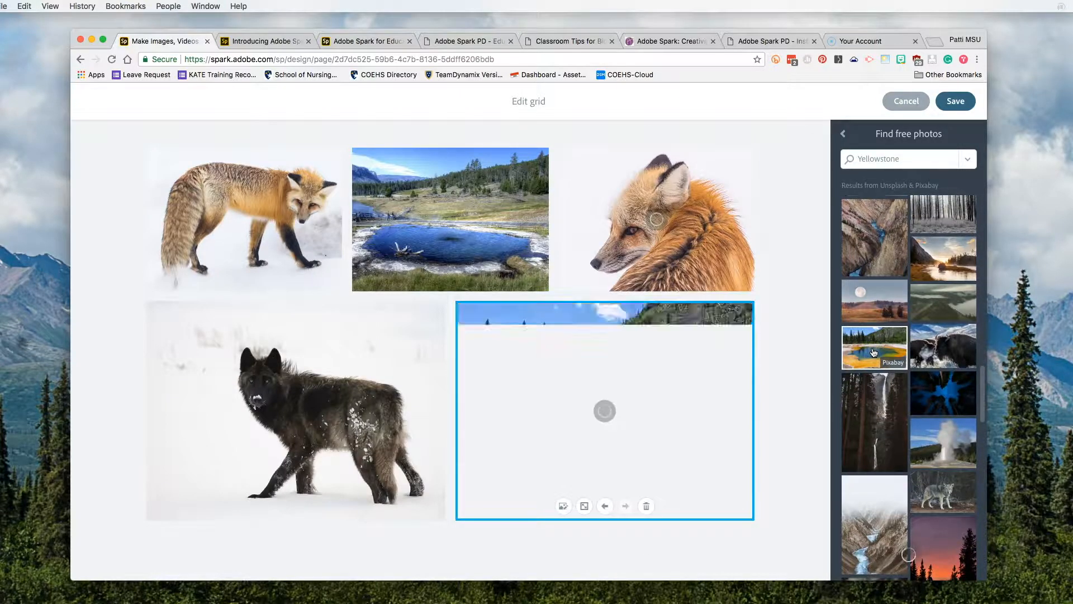
left_click(945, 441)
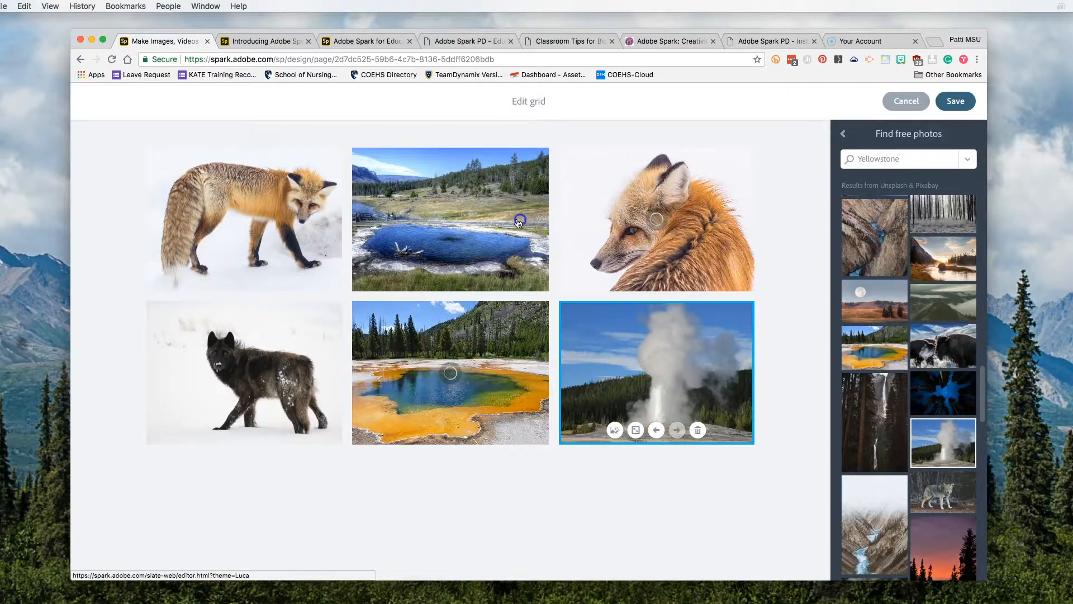
Step: Try moving the blue pool photo one place later in the grid and return it to its place
left_click(470, 214)
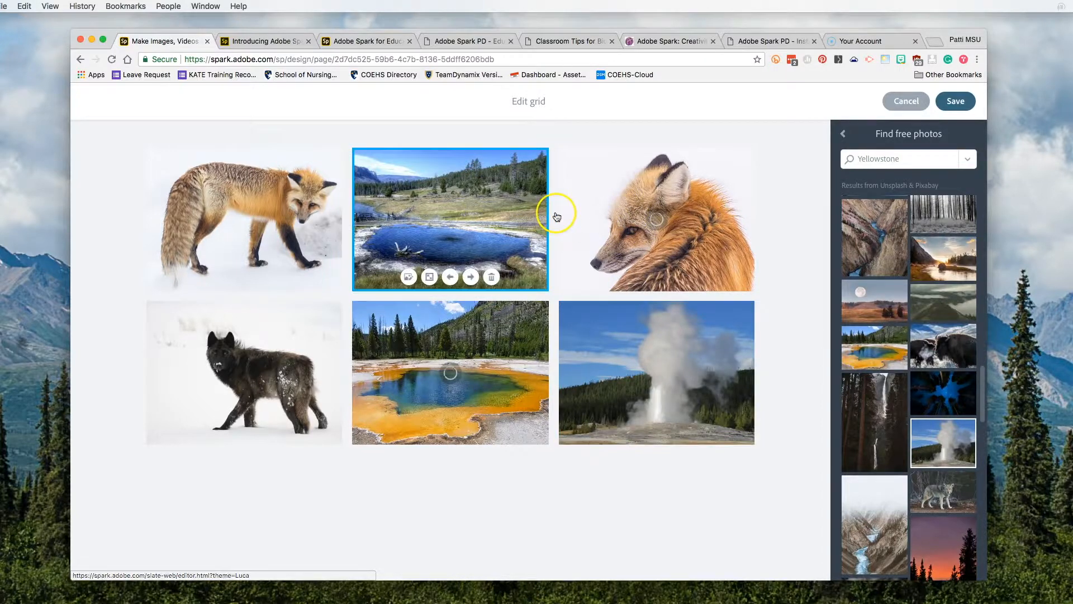
left_click(471, 277)
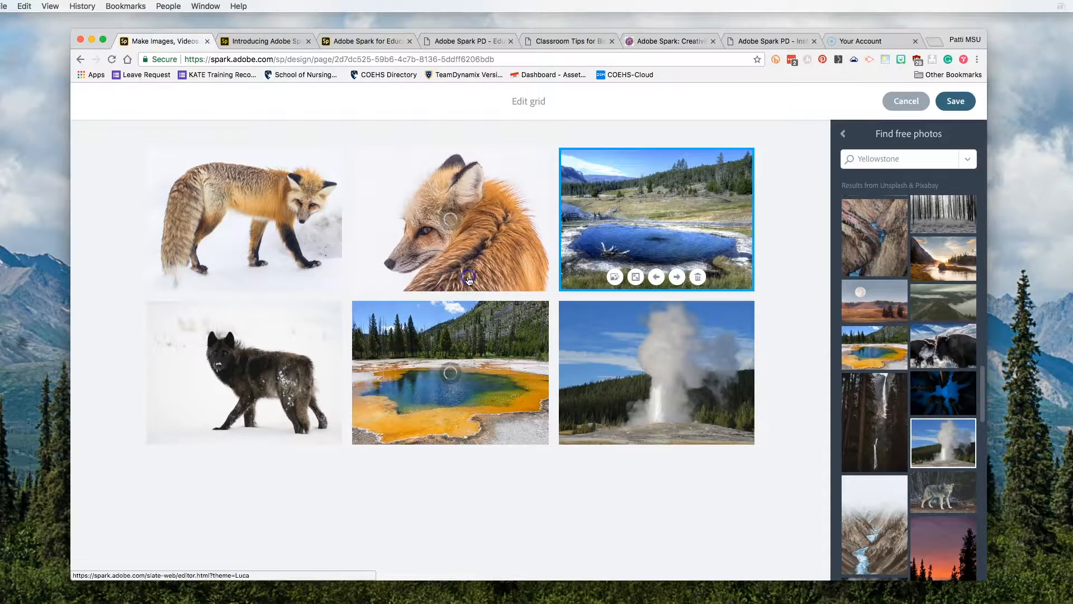
left_click(656, 277)
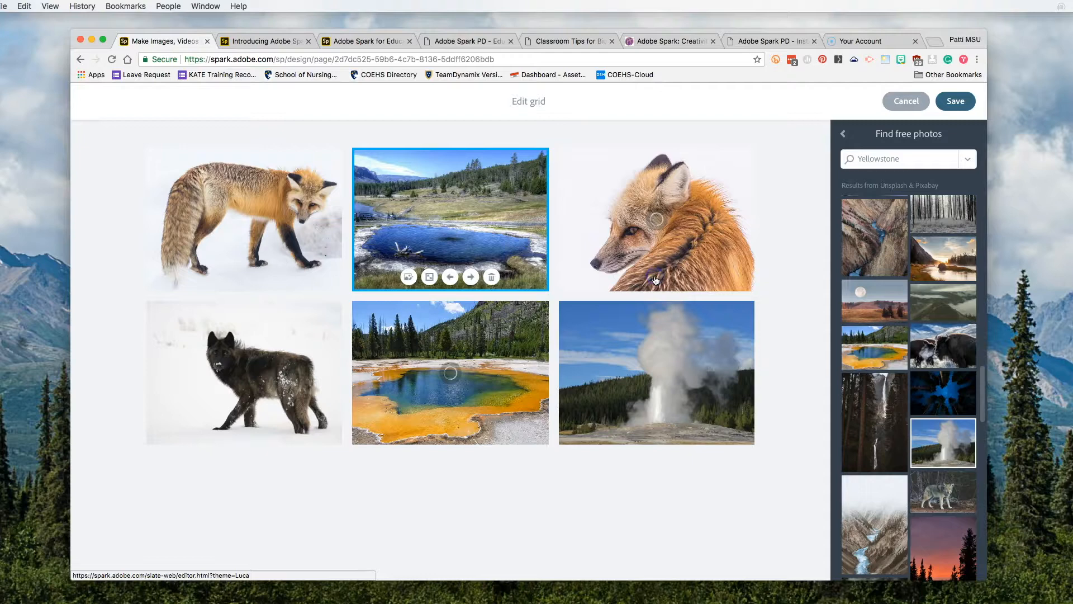
Step: Move the orange hot spring photo ahead of the black wolf and replace the close-up fox with the photo of two bison
left_click(435, 414)
left_click(454, 434)
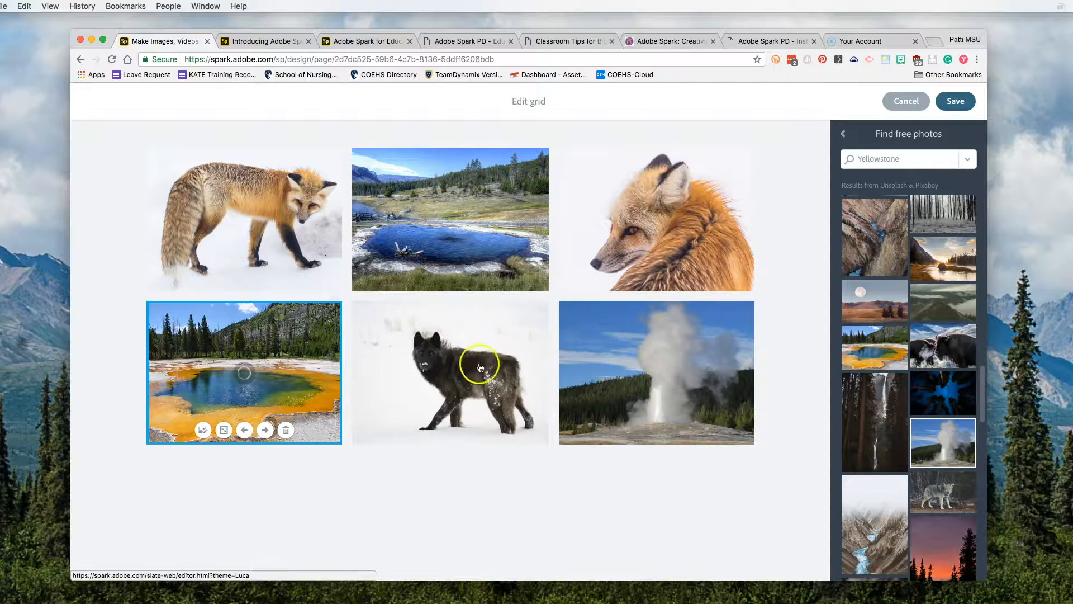
left_click(704, 246)
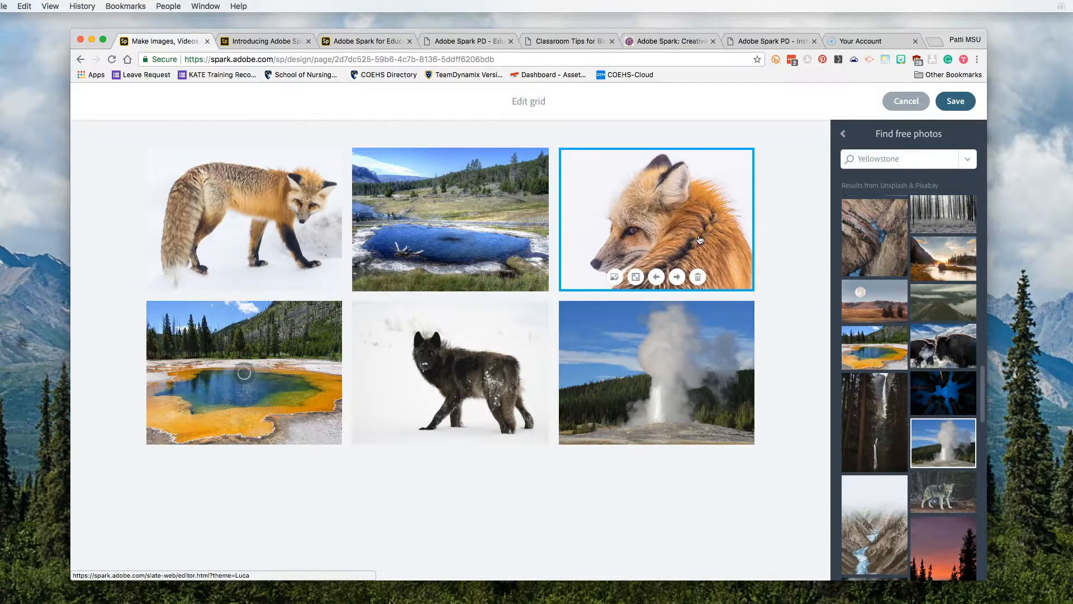
left_click(615, 277)
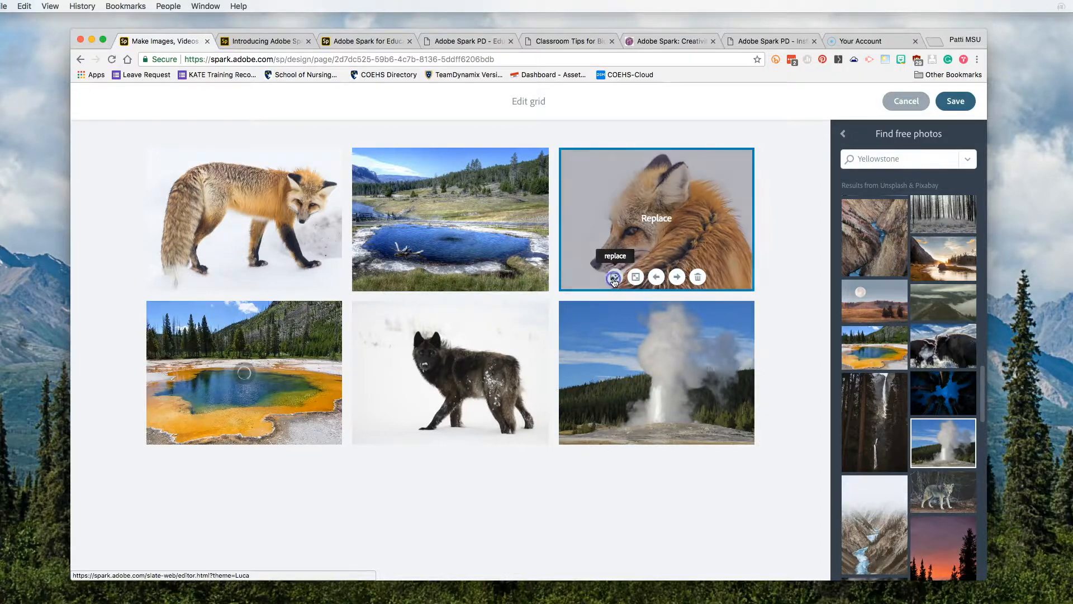
left_click(950, 342)
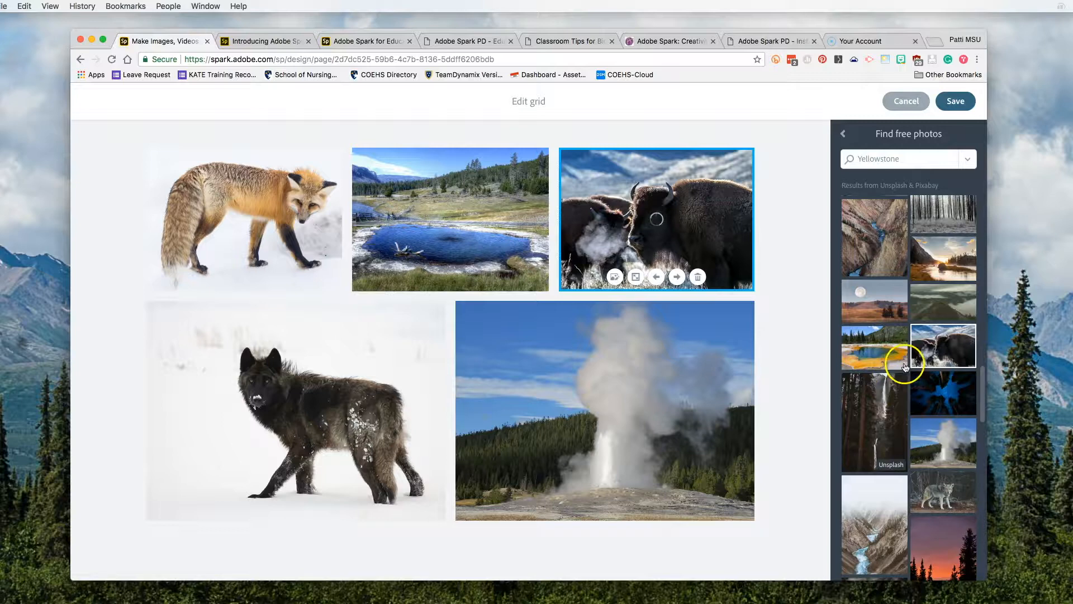
Step: Add the photo of the bear in sagebrush after the bison and move the geyser photo ahead of the black wolf
scroll(900, 367, "down", 5)
left_click(878, 244)
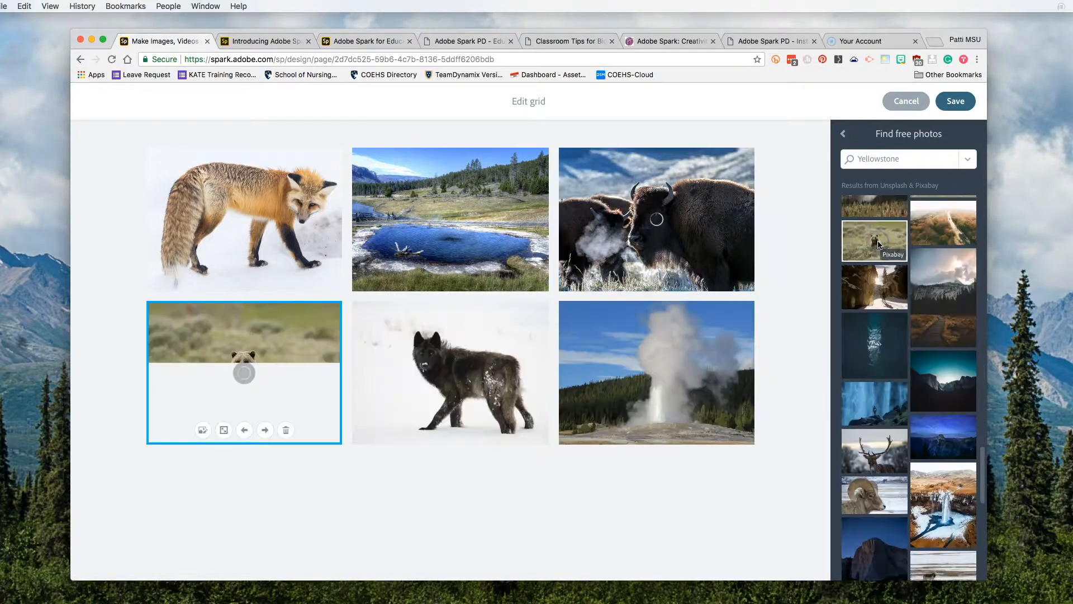
left_click(635, 392)
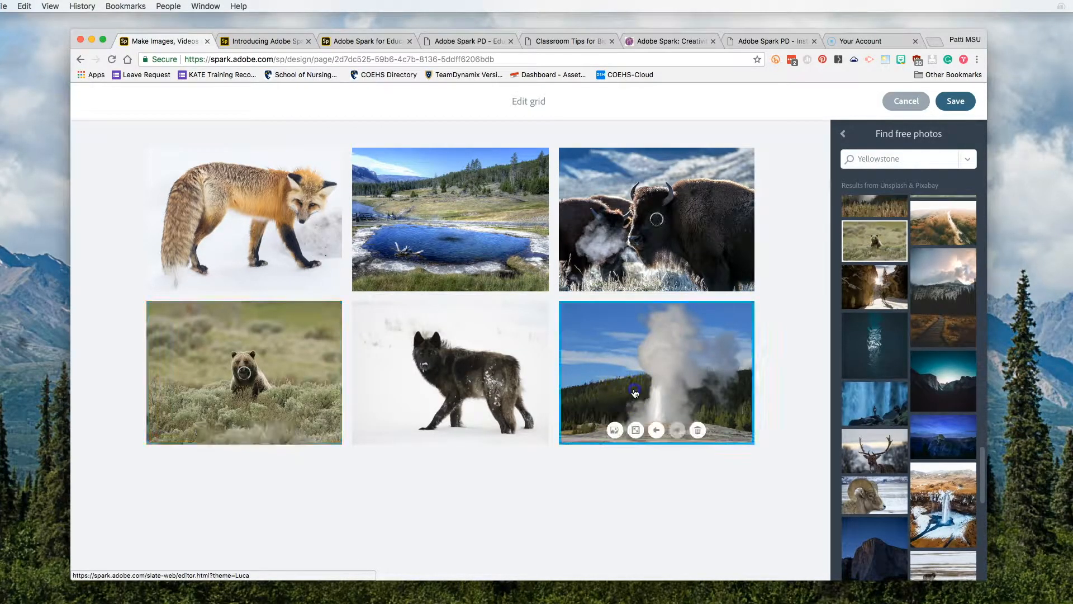
left_click(656, 430)
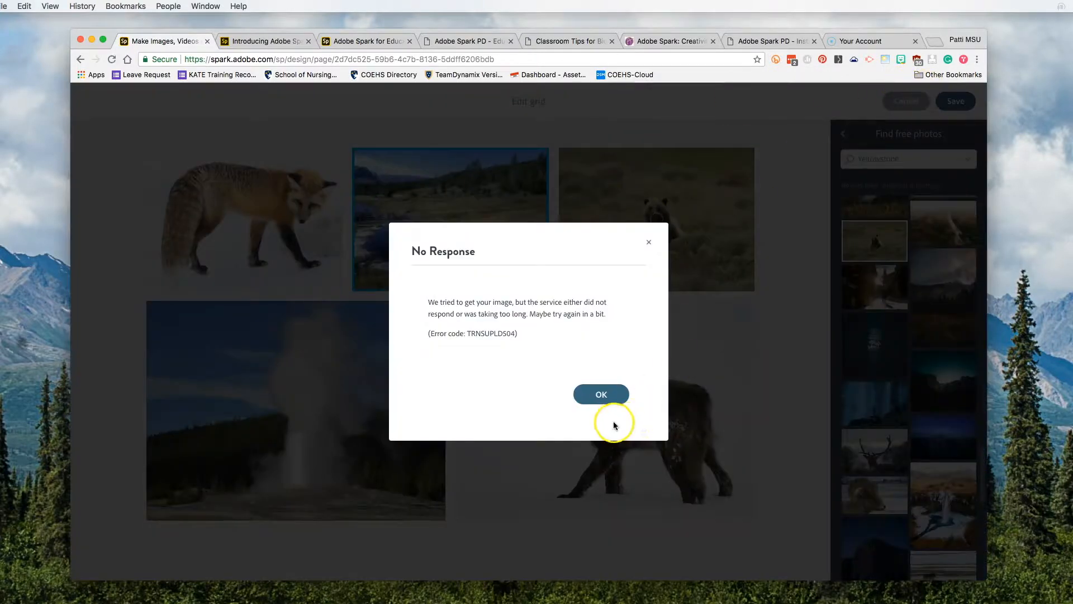
left_click(617, 393)
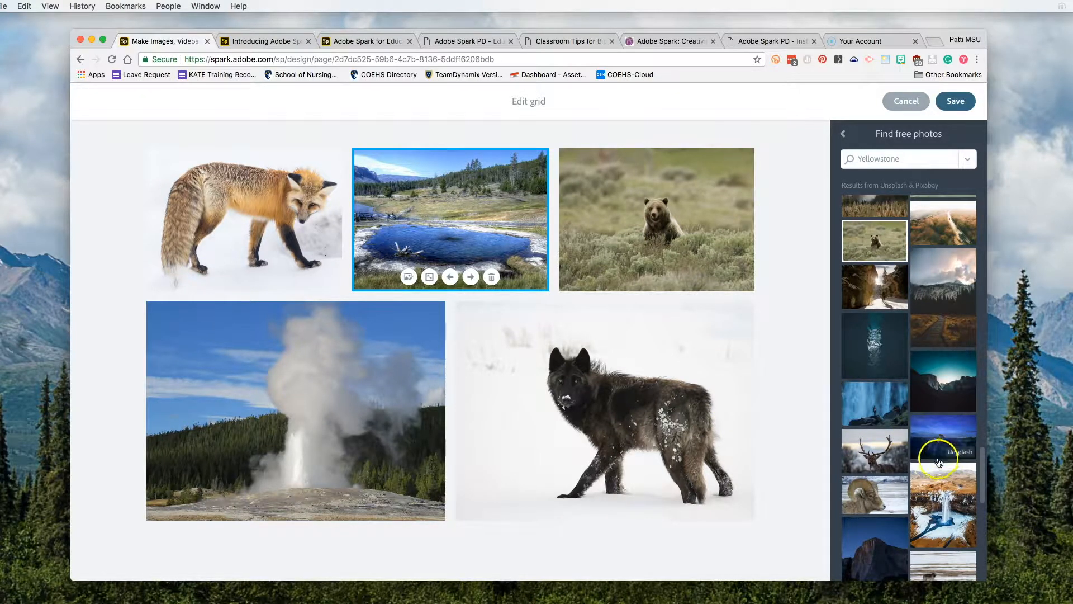
Step: Add the snowy waterfall photo to the grid after the blue pool, review the layout and save the grid
left_click(943, 503)
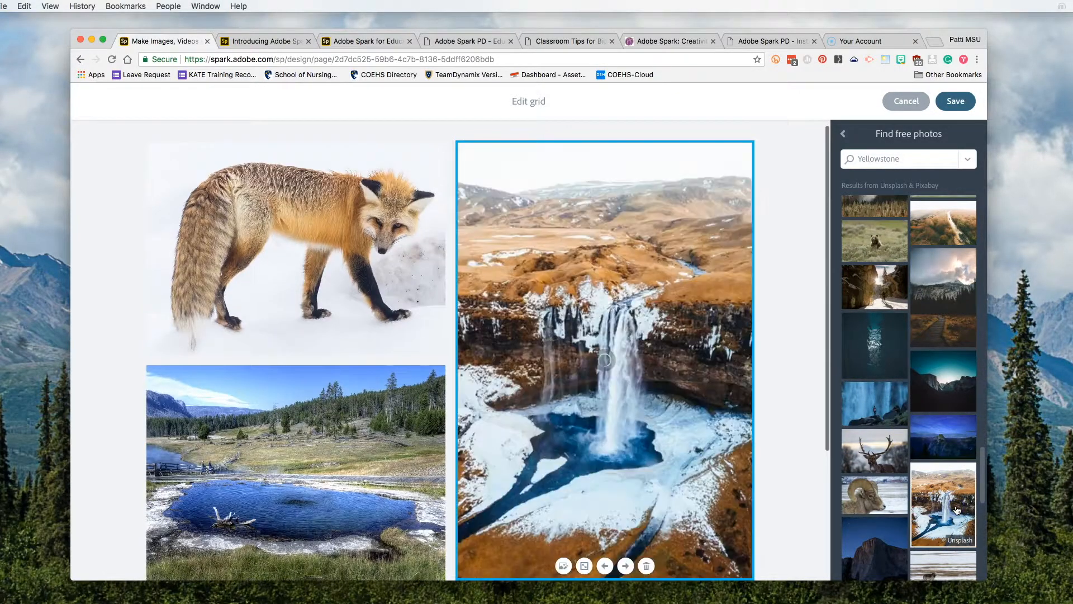
scroll(736, 471, "down", 2)
scroll(735, 471, "down", 2)
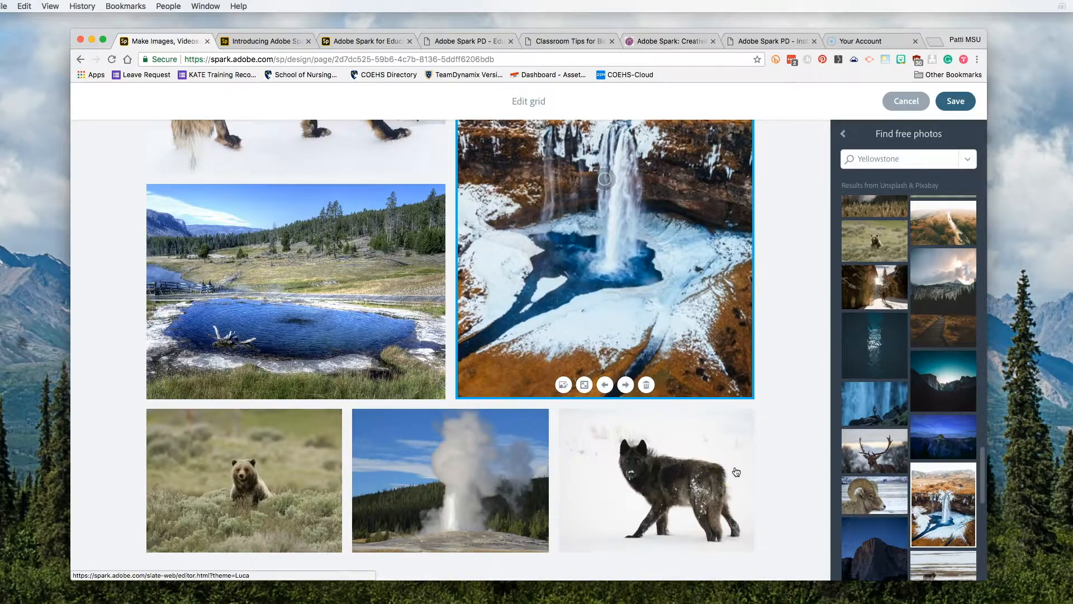
scroll(736, 472, "up", 5)
scroll(736, 471, "down", 3)
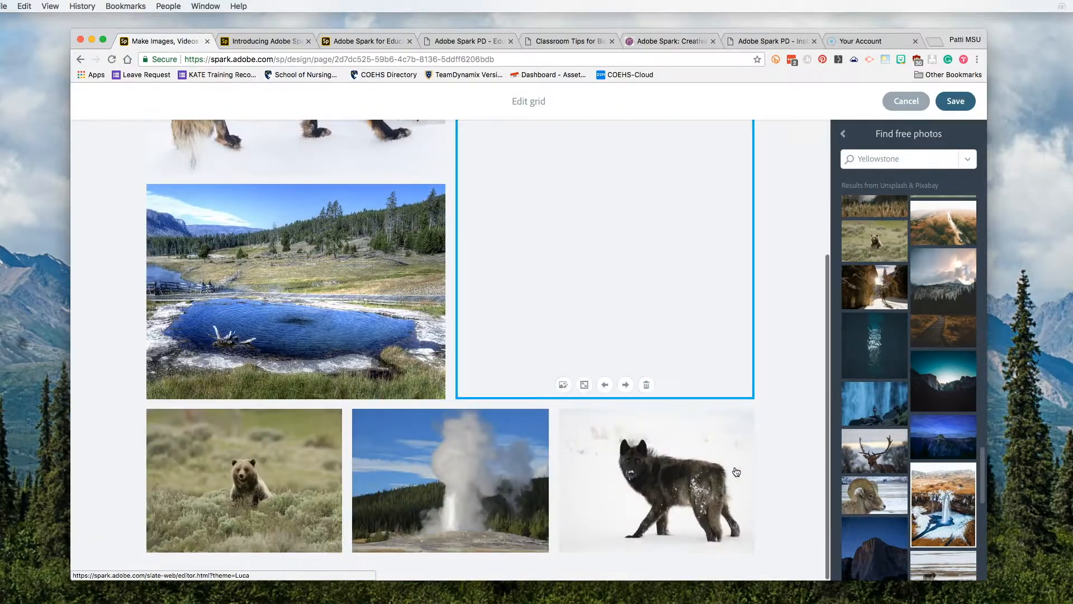
scroll(736, 471, "up", 1)
scroll(736, 471, "up", 1)
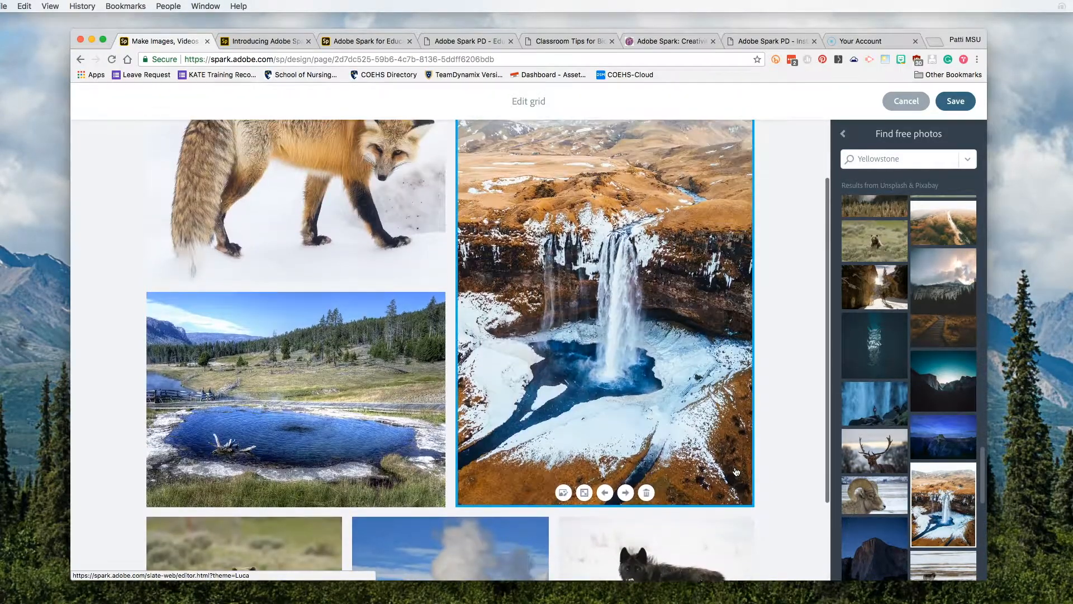
scroll(736, 471, "up", 1)
scroll(736, 471, "up", 1)
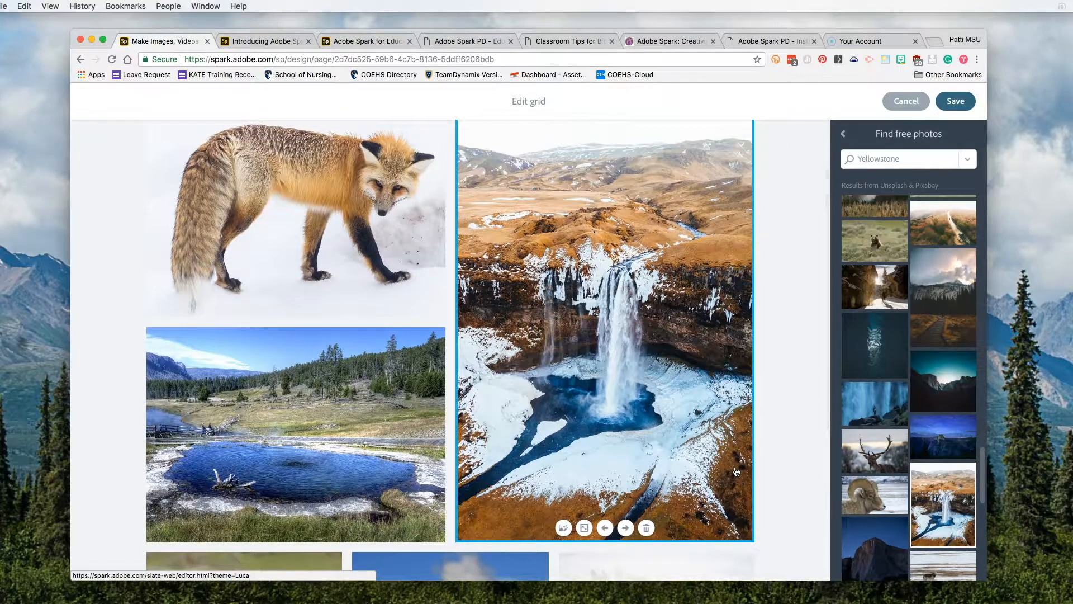
scroll(736, 471, "up", 1)
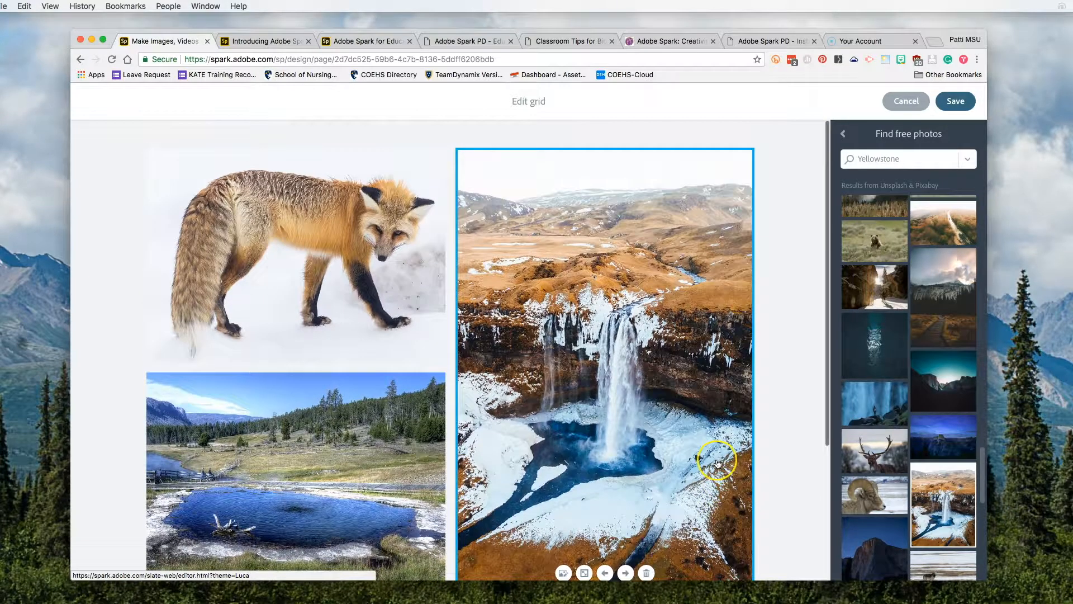
scroll(727, 466, "down", 3)
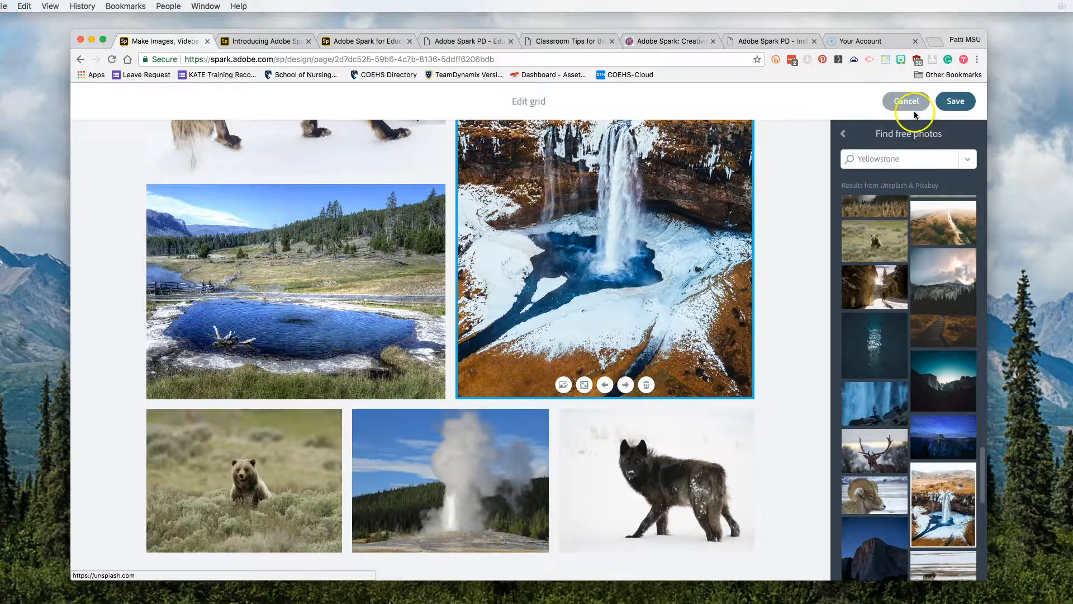
left_click(956, 101)
scroll(821, 351, "up", 10)
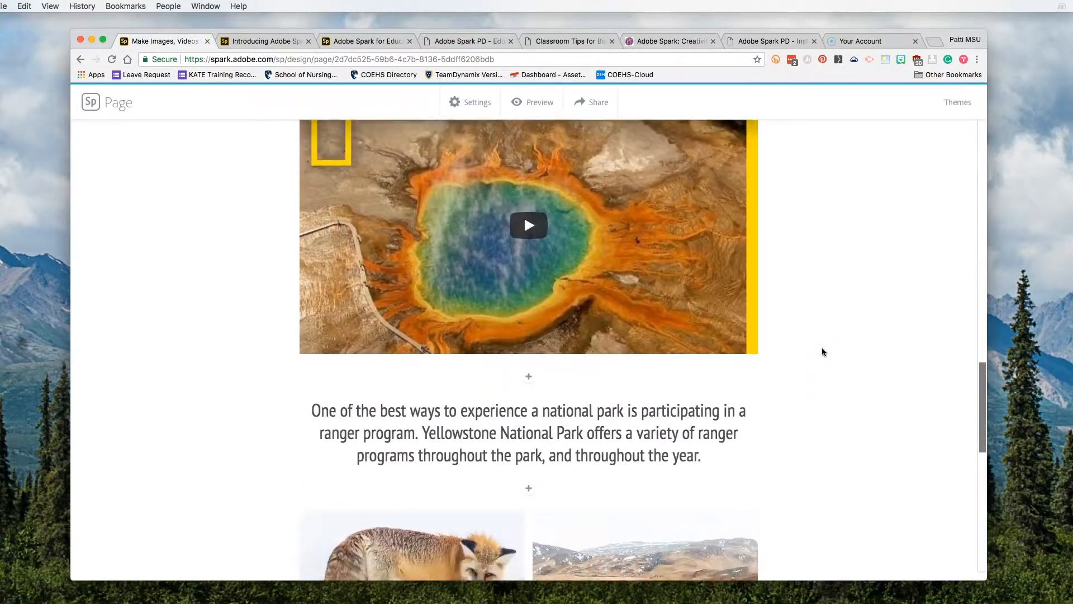
scroll(821, 351, "up", 15)
scroll(822, 351, "up", 3)
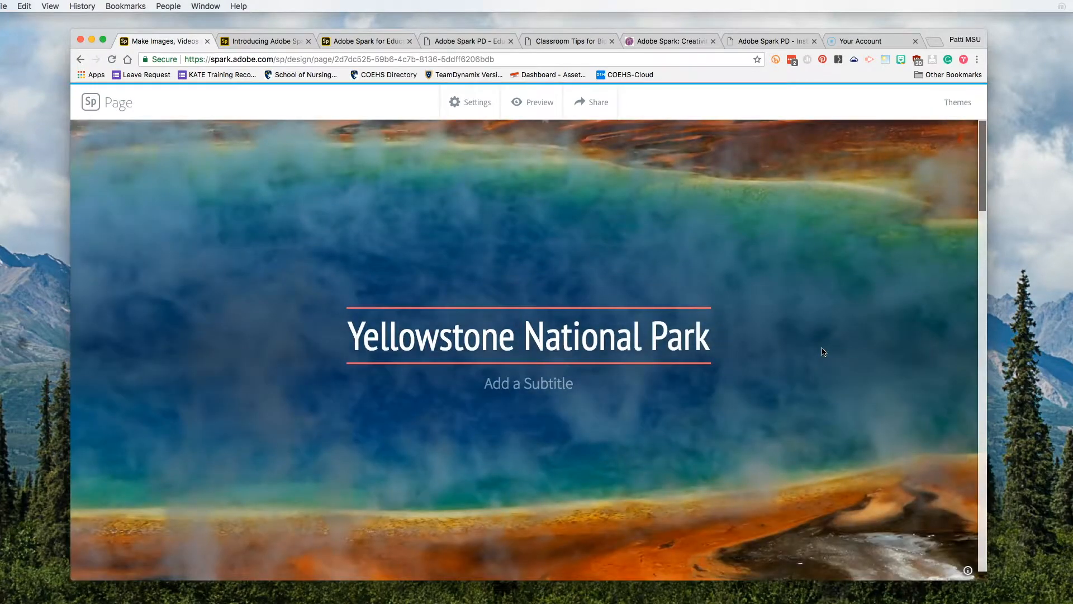
scroll(823, 351, "down", 15)
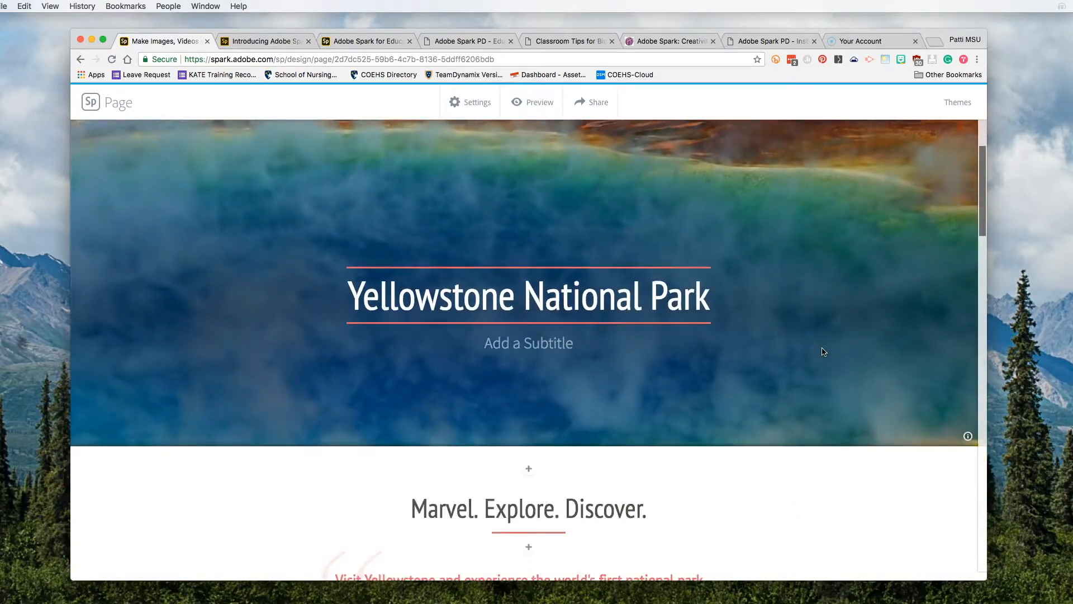
scroll(822, 352, "down", 10)
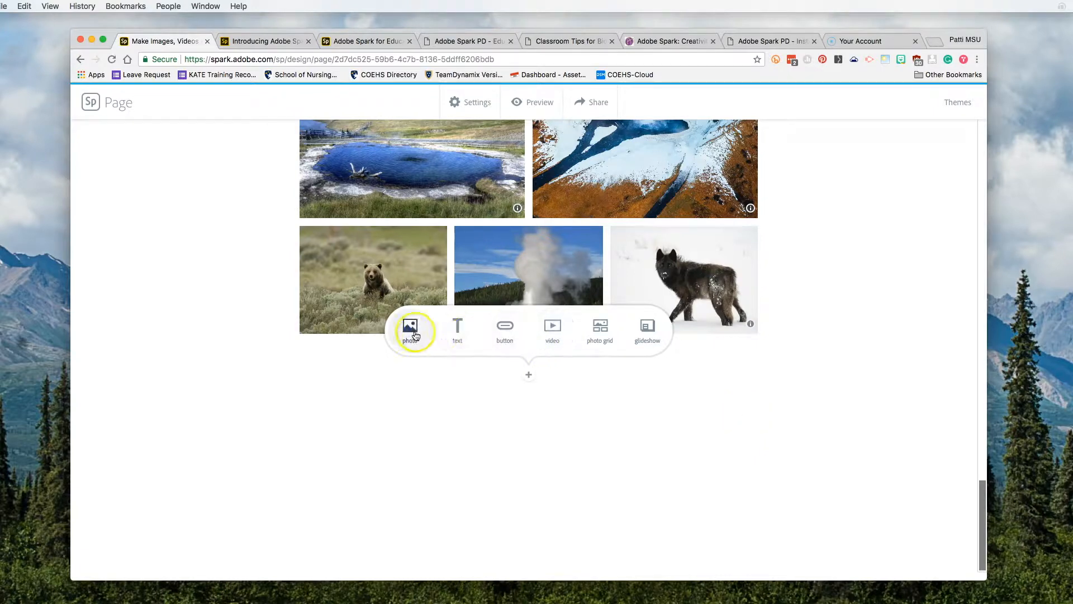
left_click(506, 329)
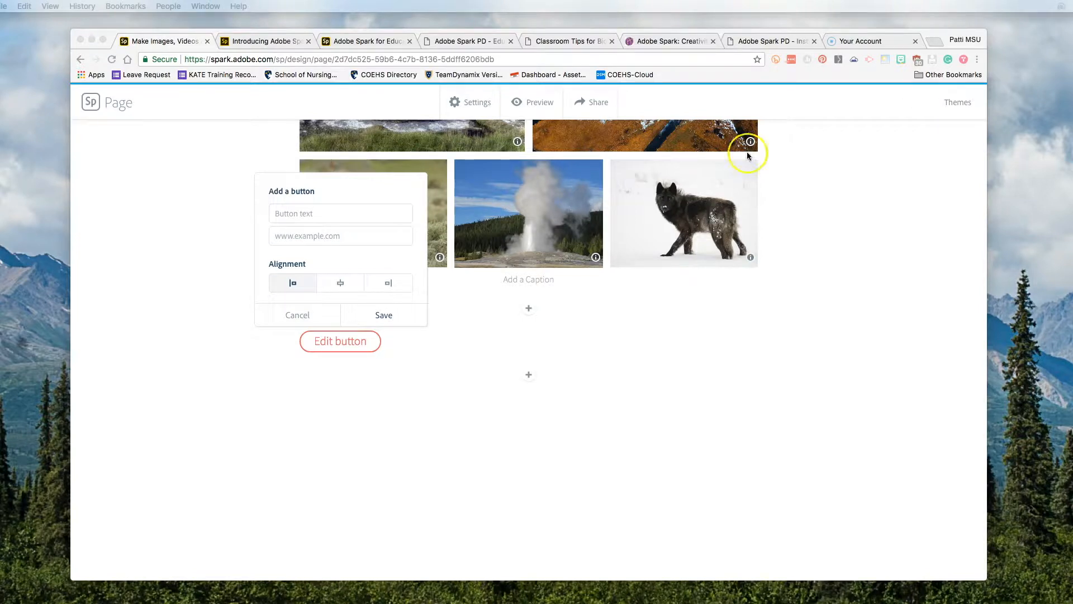
left_click(325, 212)
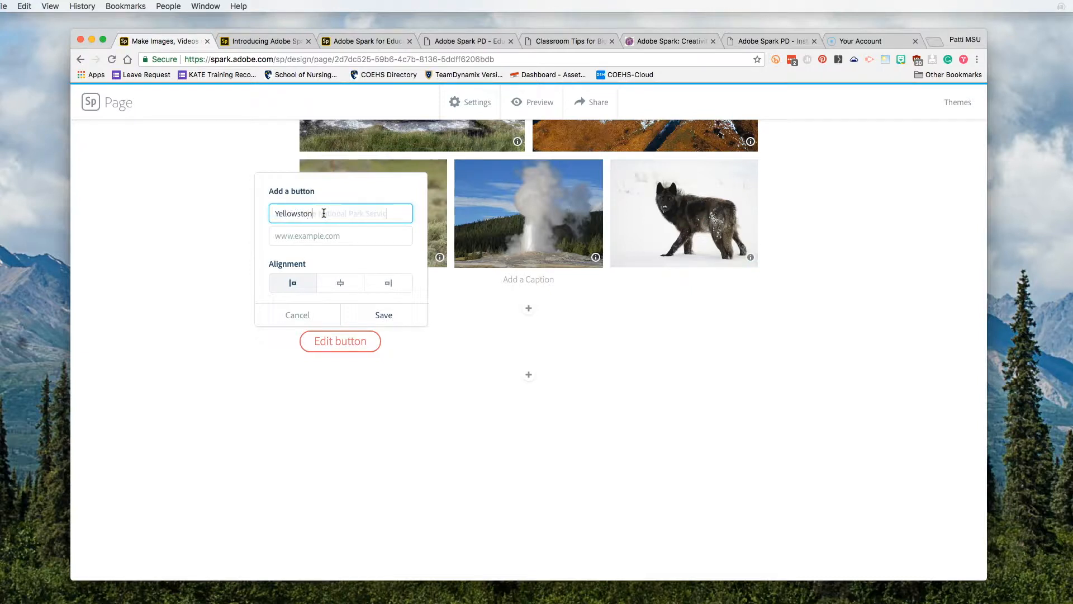
left_click(341, 236)
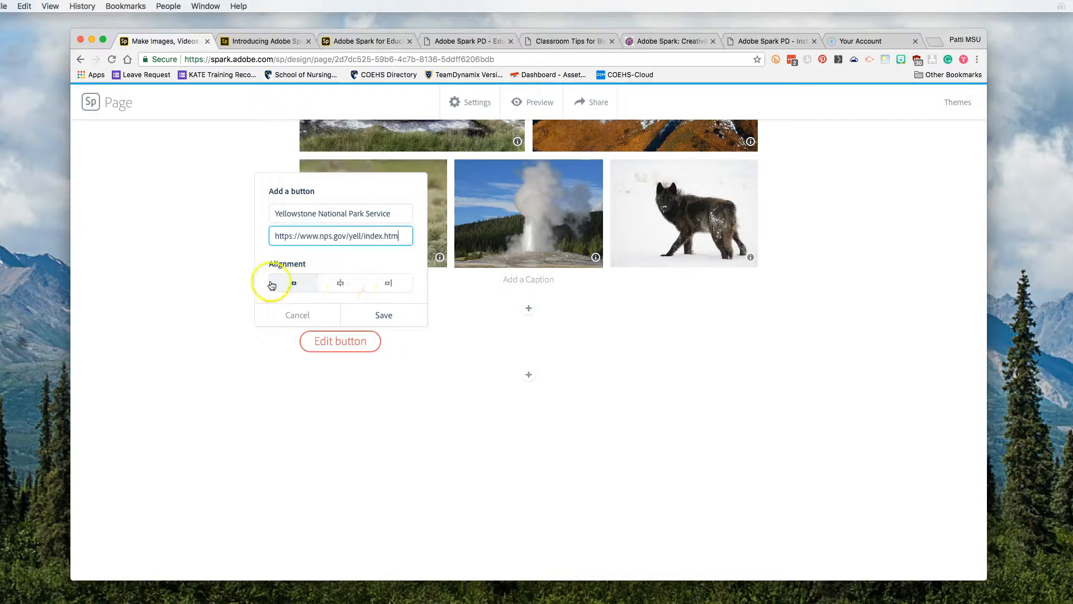
left_click(341, 283)
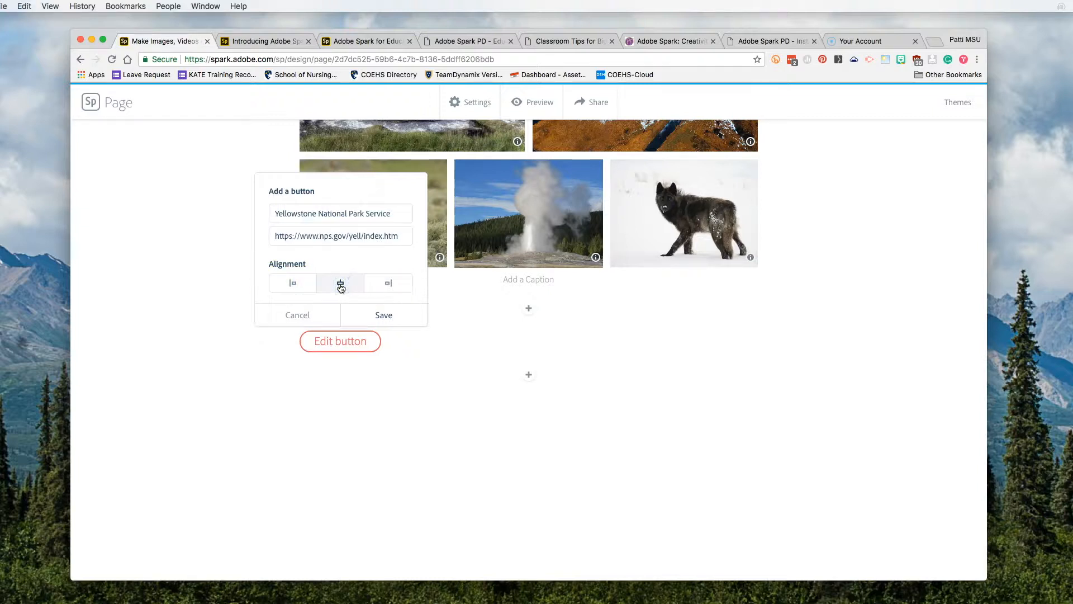
left_click(387, 315)
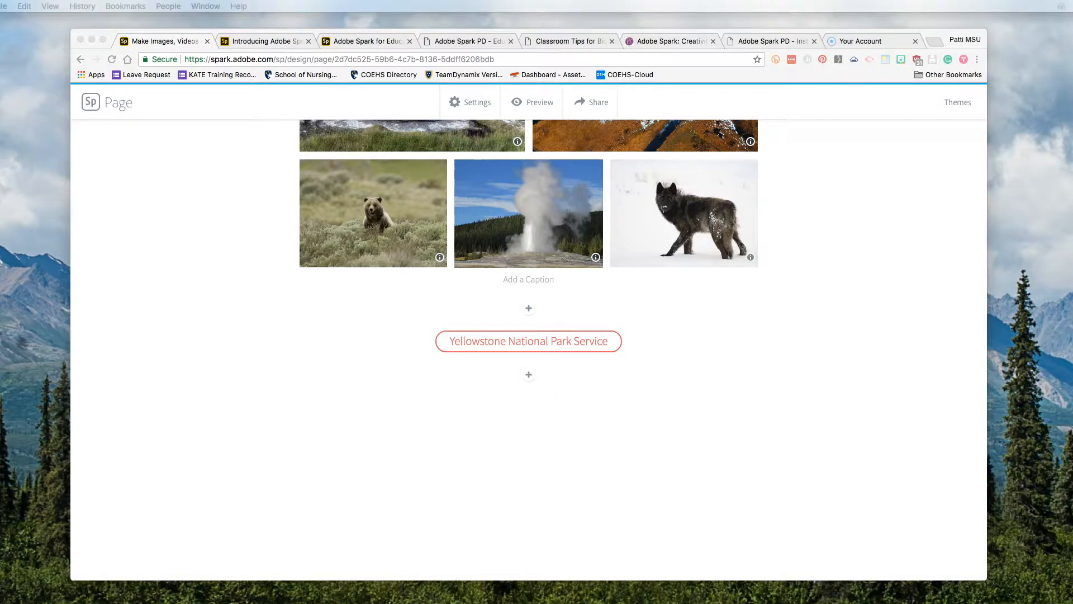
Step: Add two text paragraphs below the button, starting "Yellowstone National Park is one of America's premier wilderness areas" and "When planning a hike"
left_click(528, 377)
left_click(528, 378)
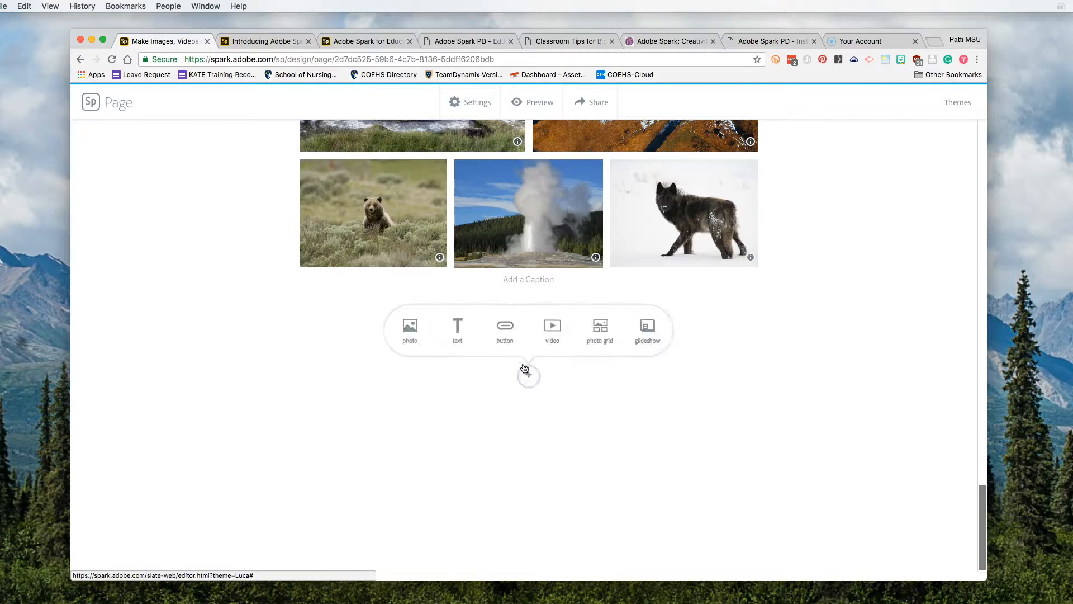
left_click(458, 334)
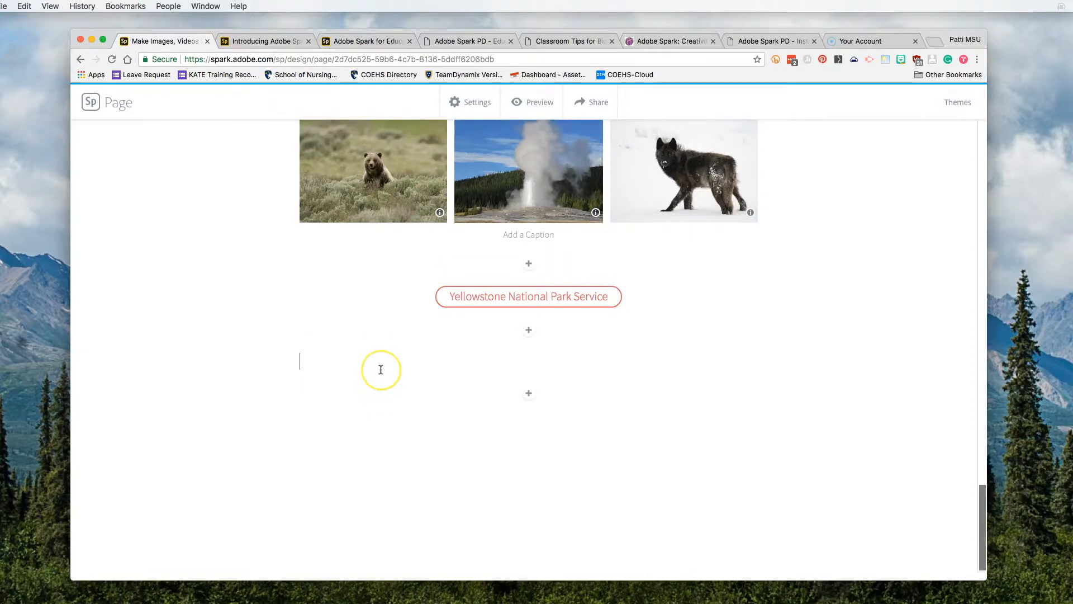
type("Yellowstone National Park is one of America's premier wilderness areas. The park encompasses more than 2.2 million acres, has more than 900 miles (1,449 km) of hiking trails, and is primarily managed as wilderness. Day hiking does not require a permit. When planning a hike, remember that many of Yellowstone’s trails are more than 7,000 feet above sea level. Most areas retain snow until late May or early June, and some (especially mountain passes) are snow-covered until late July. Also, many routes require fording rivers that can be 25 feet wide, 3 to 6 feet deep, extremely cold, and swiftly running during our late spring runoff. It’s hard to tell from a map whether a stream will be a raging torrent or merely a swollen creek.")
scroll(539, 343, "up", 5)
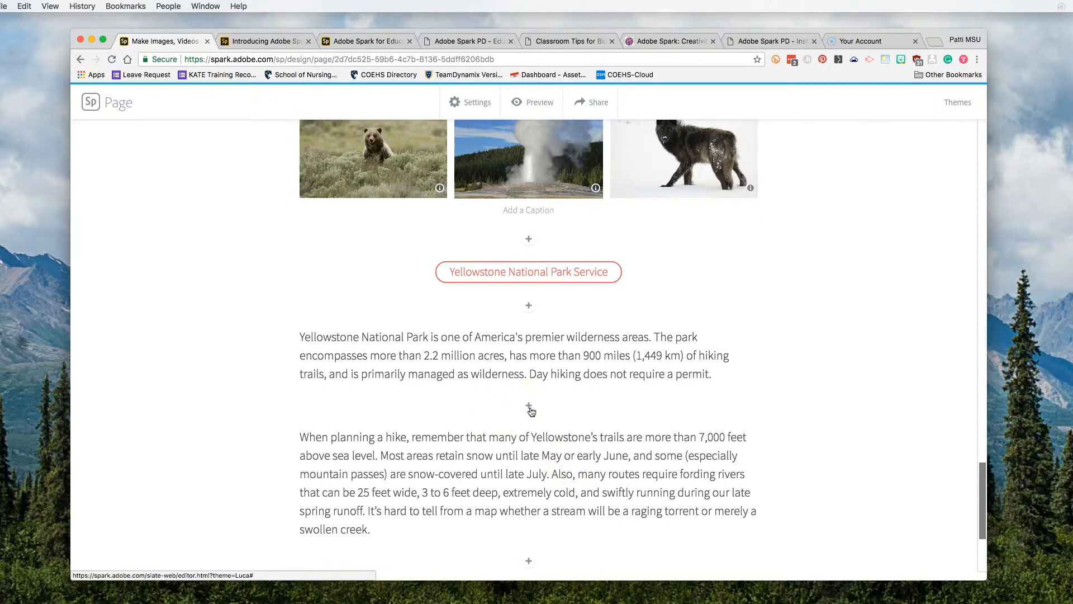
Step: Insert a glideshow after the hiking paragraphs and search the free photos for "Yellowstone hiking"
scroll(531, 411, "down", 5)
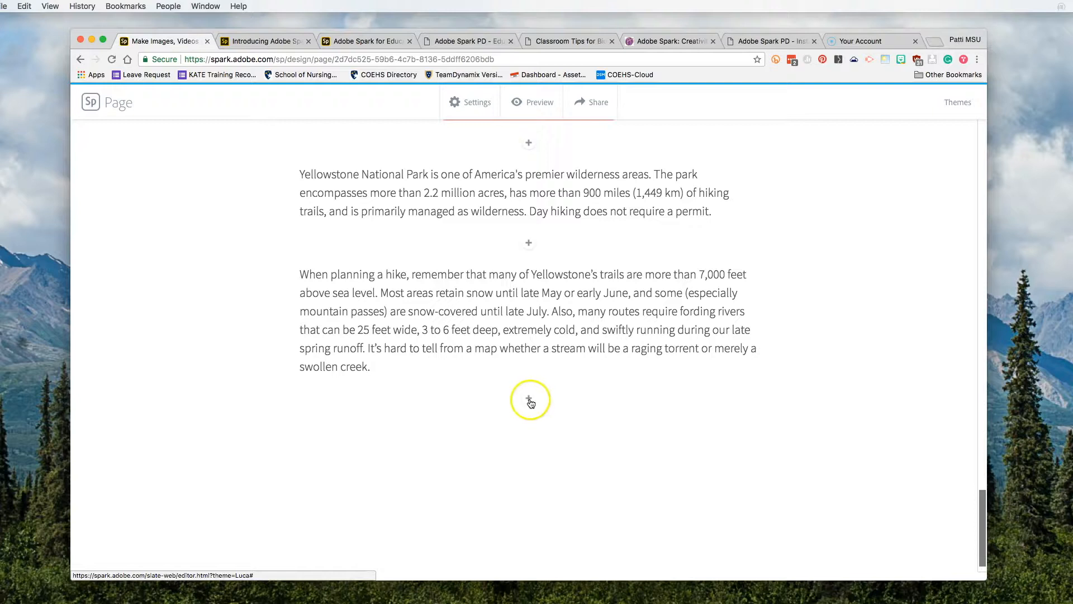
left_click(530, 402)
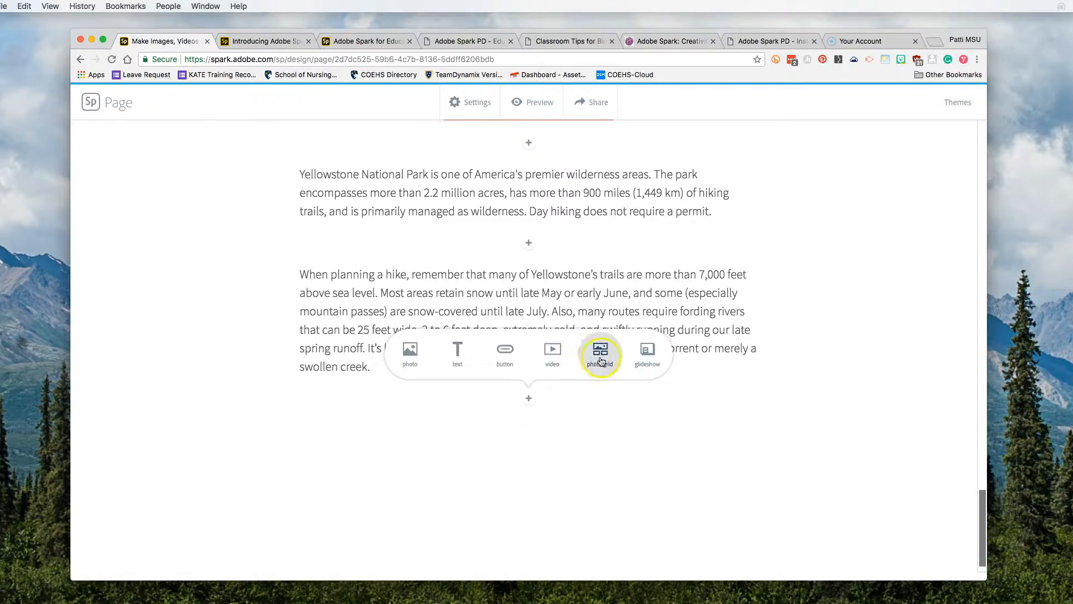
left_click(647, 354)
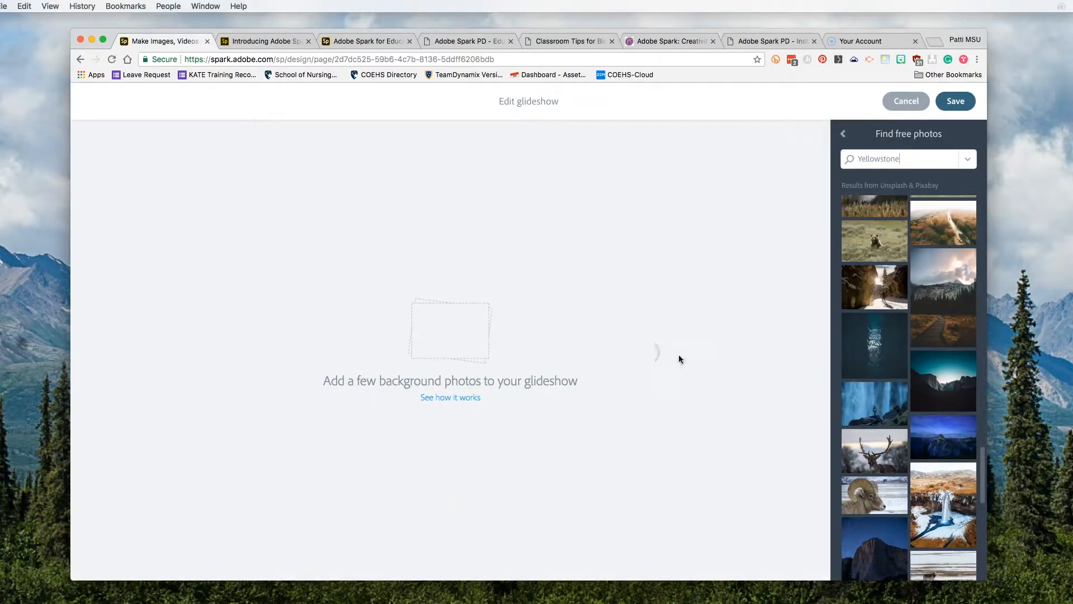
left_click(912, 160)
type("hiking")
key("Return")
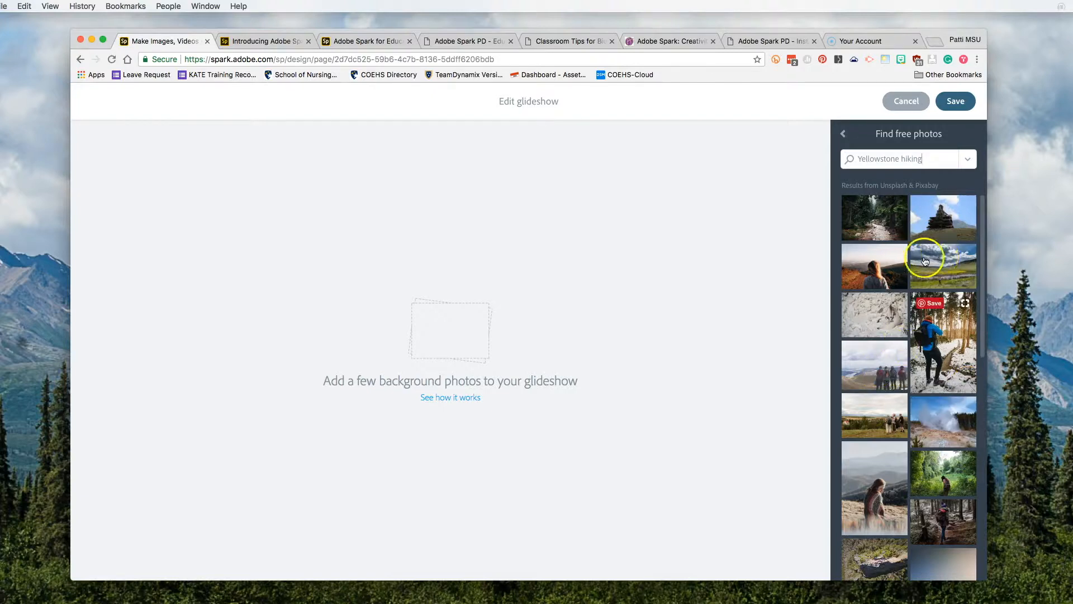
Step: Add background photos to the glideshow, including the cloudy meadow, the hiker in the forest, the rocky forest path and the orange-rimmed hot spring
left_click(944, 270)
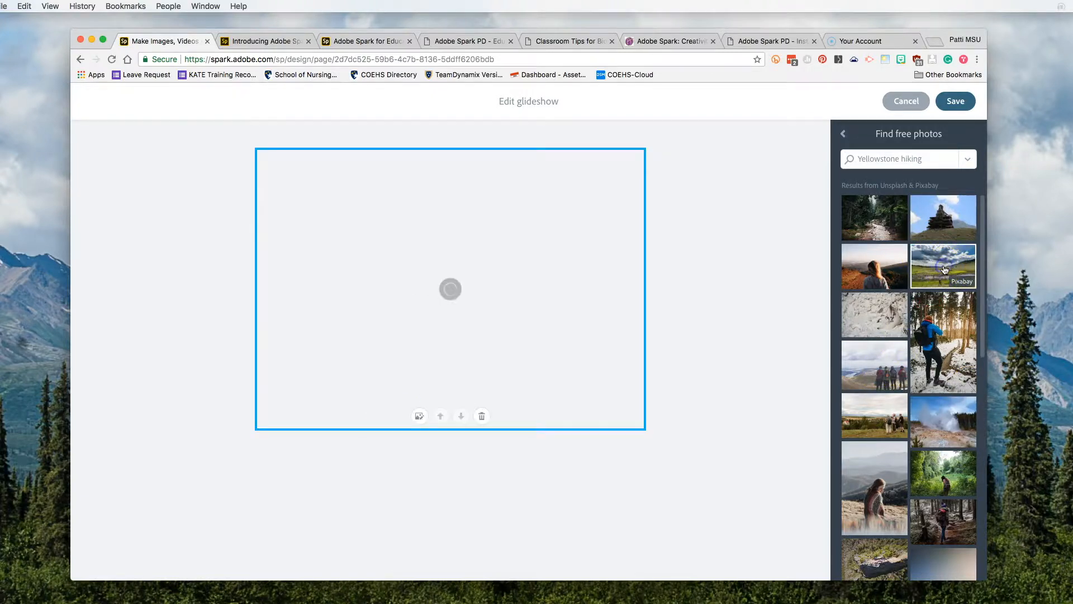
left_click(956, 427)
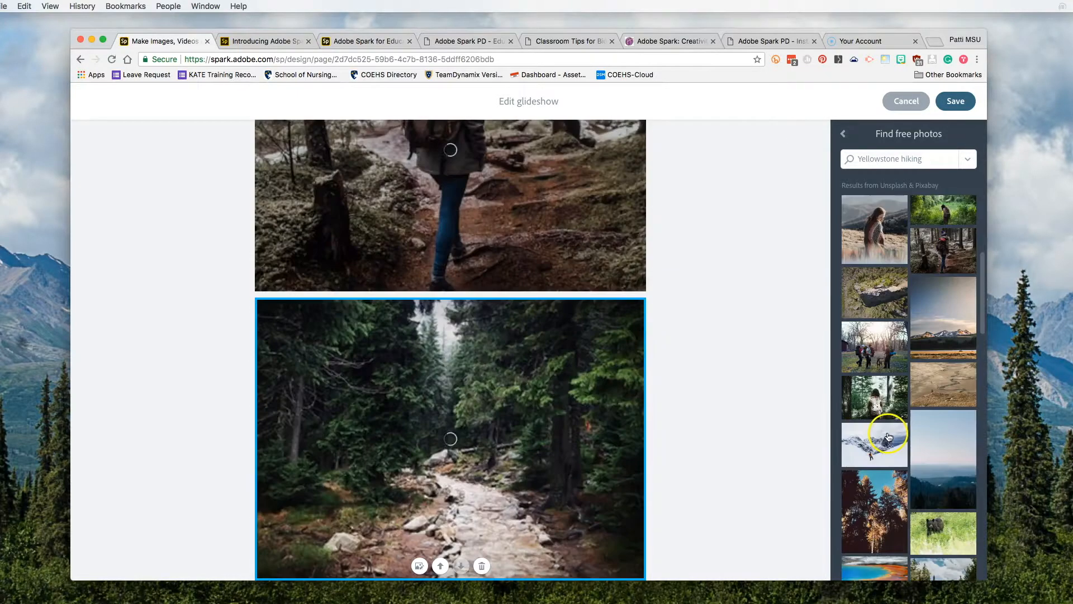
left_click(939, 337)
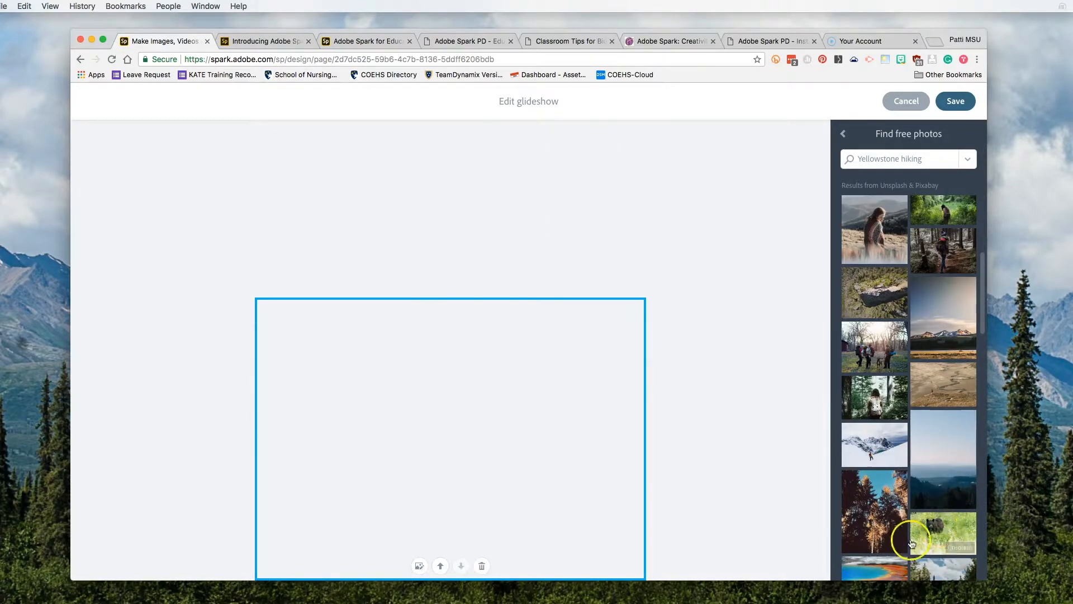
left_click(877, 569)
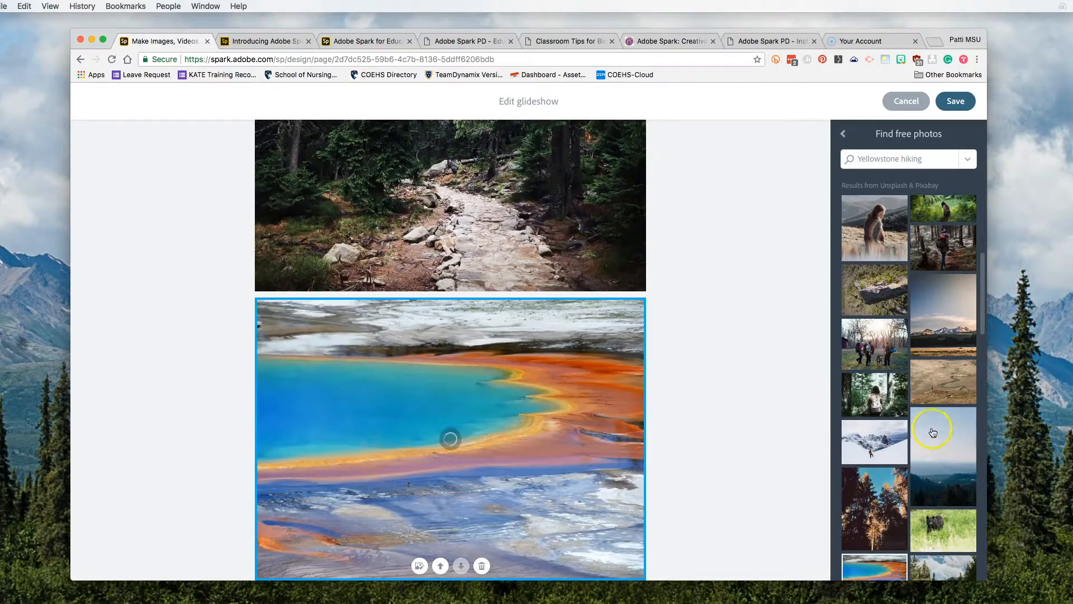
Step: Try adding the black-and-white walking figure photo after the hot spring and delete it from the glideshow
scroll(927, 450, "down", 5)
left_click(937, 482)
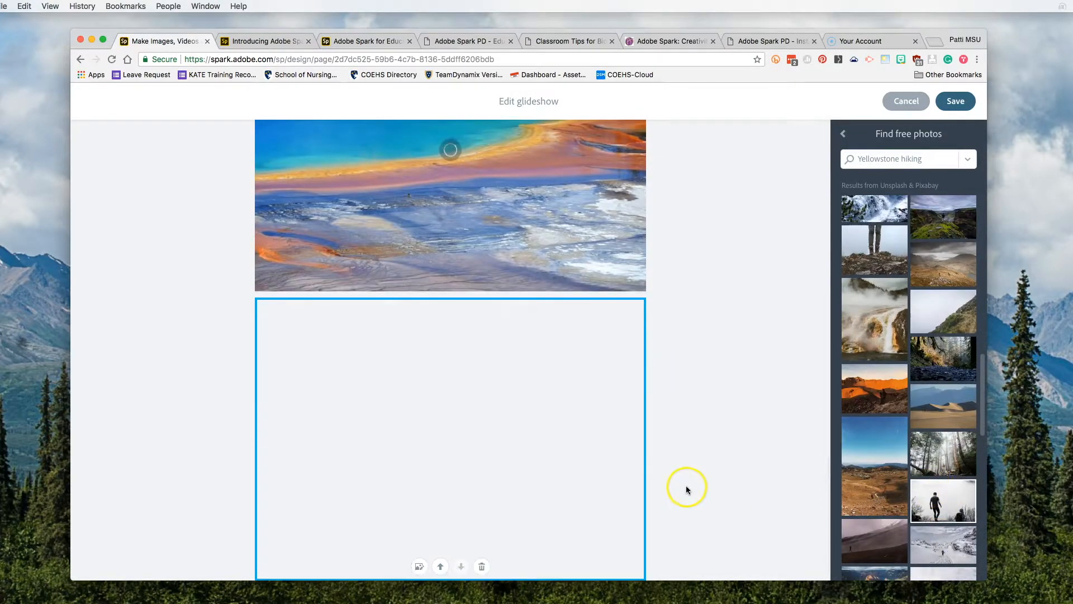
left_click(482, 566)
Step: Add more "Yellowstone" photos to the glideshow, including the cliff, black bears, elk by the boardwalk, squirrel and orange pool, and save the glideshow
scroll(939, 503, "down", 4)
left_click(938, 502)
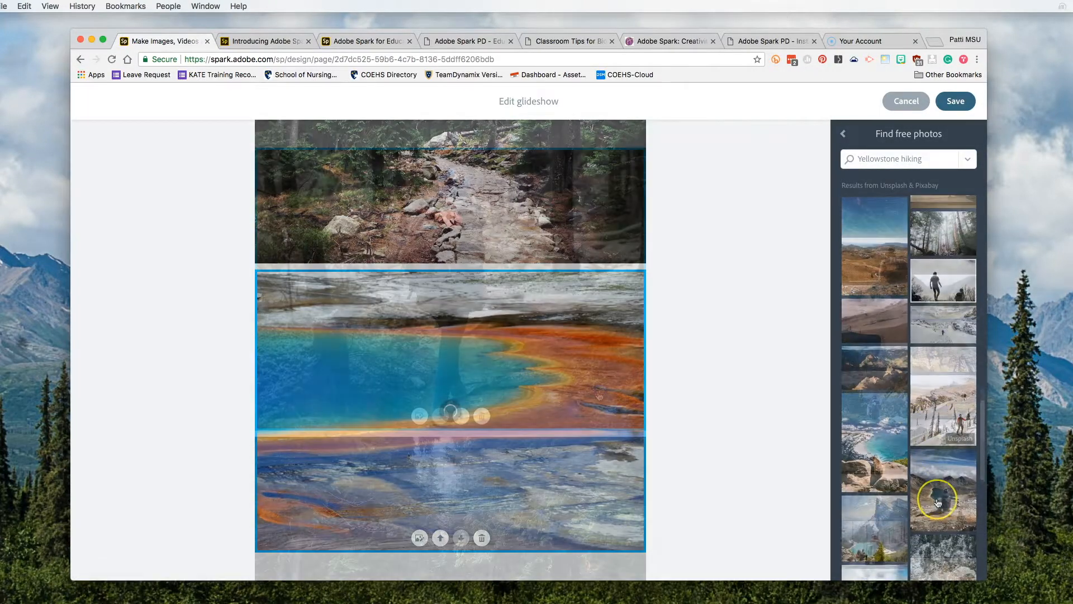
scroll(575, 434, "down", 5)
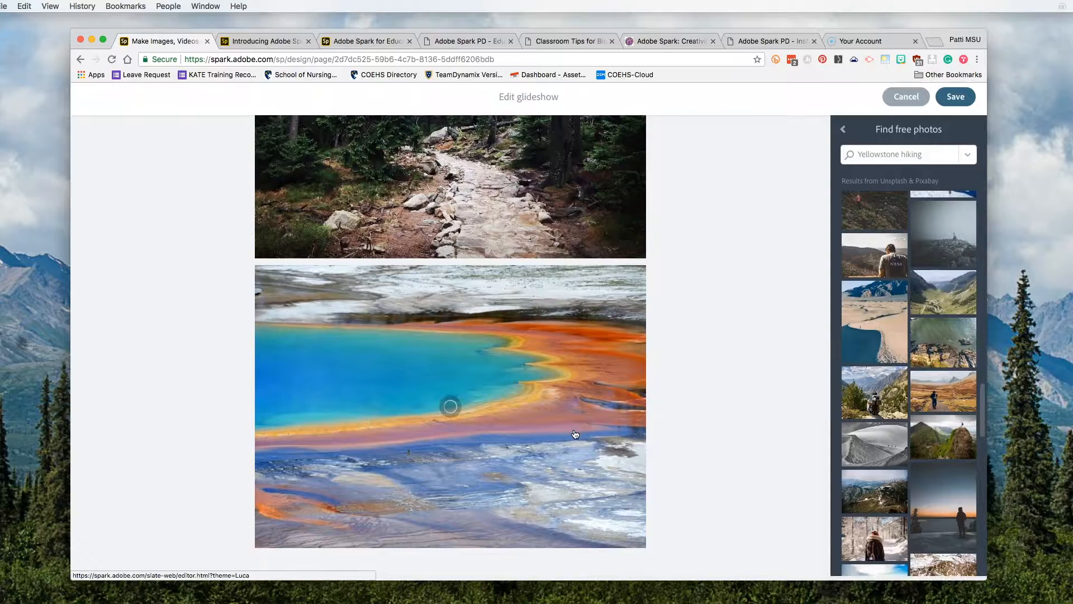
left_click(950, 506)
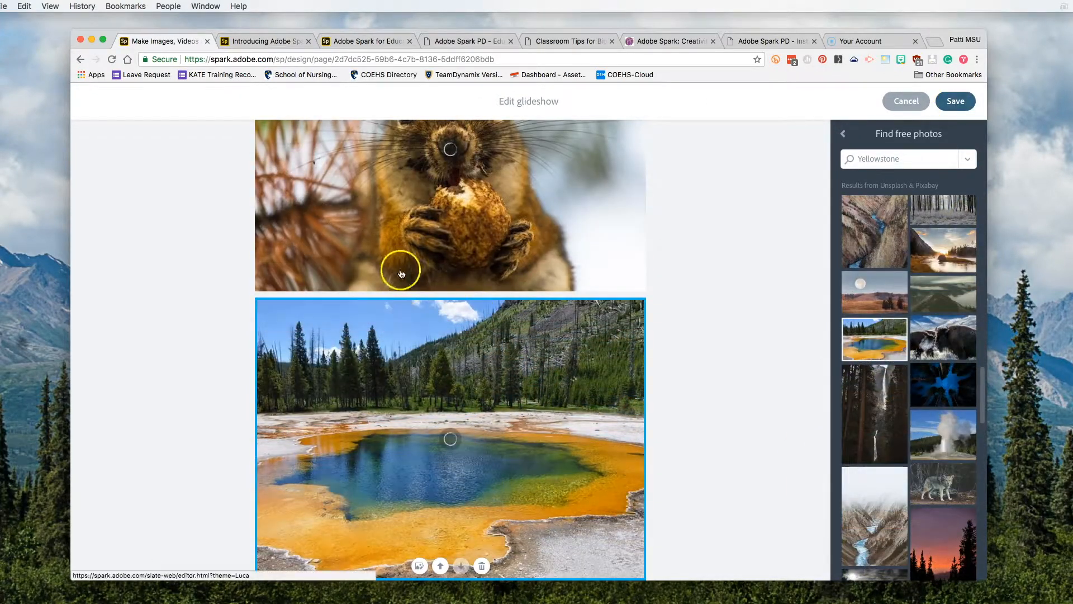
scroll(400, 268, "up", 6)
scroll(431, 320, "up", 6)
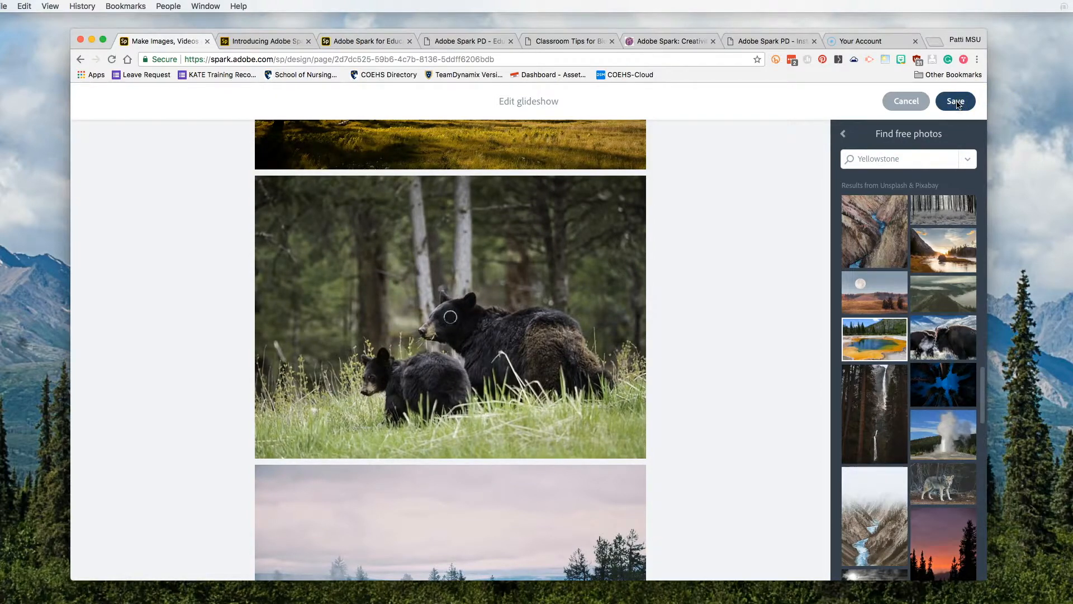
left_click(957, 103)
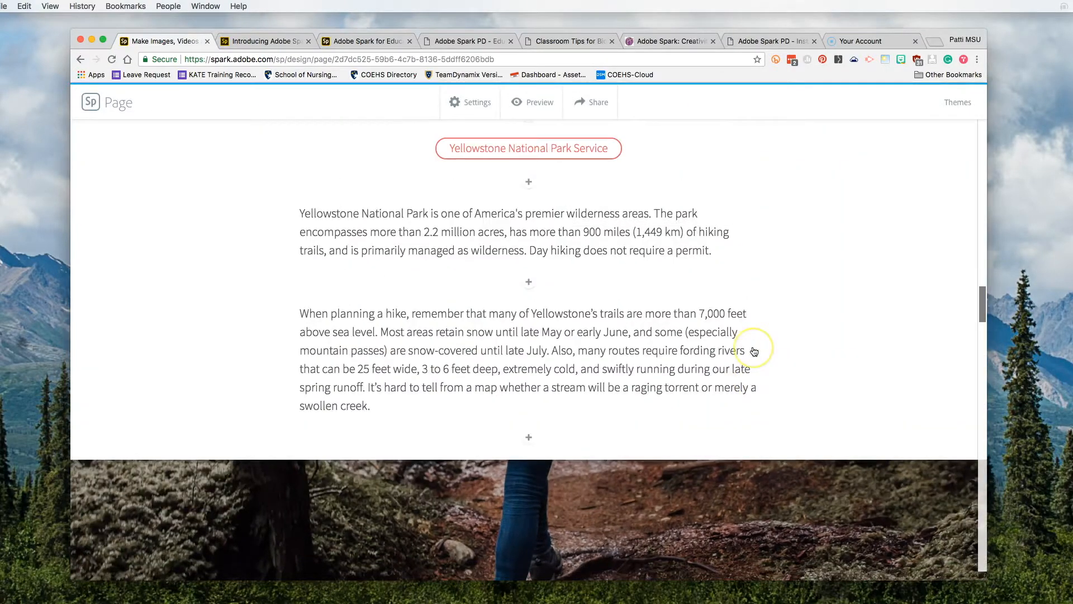
Step: Review the glideshow photos on the page and open the content choices for the overlay box on the orange pool photo
scroll(753, 351, "down", 5)
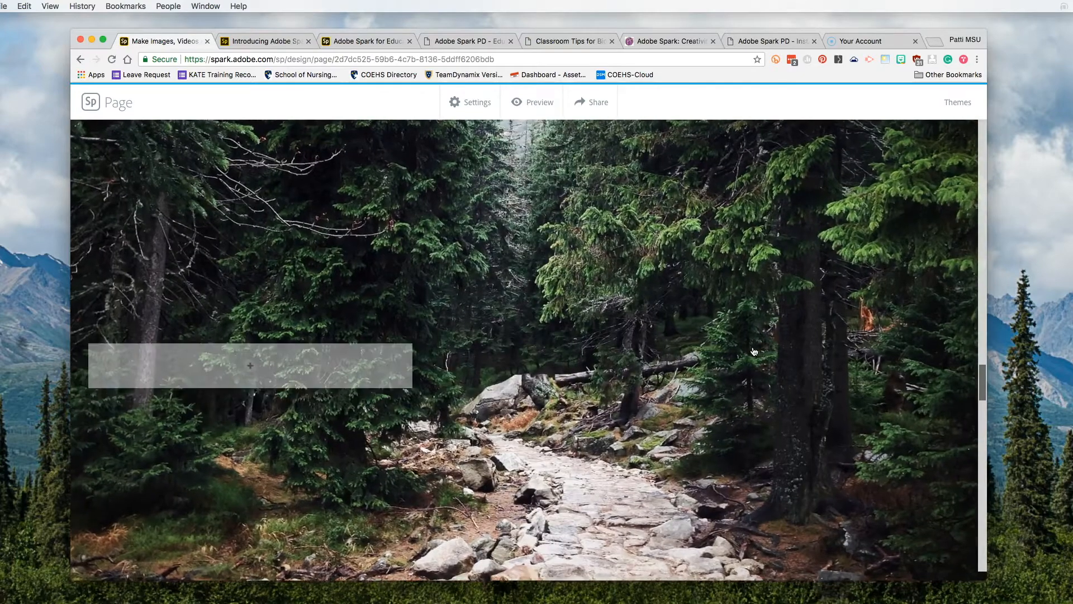
scroll(754, 351, "down", 8)
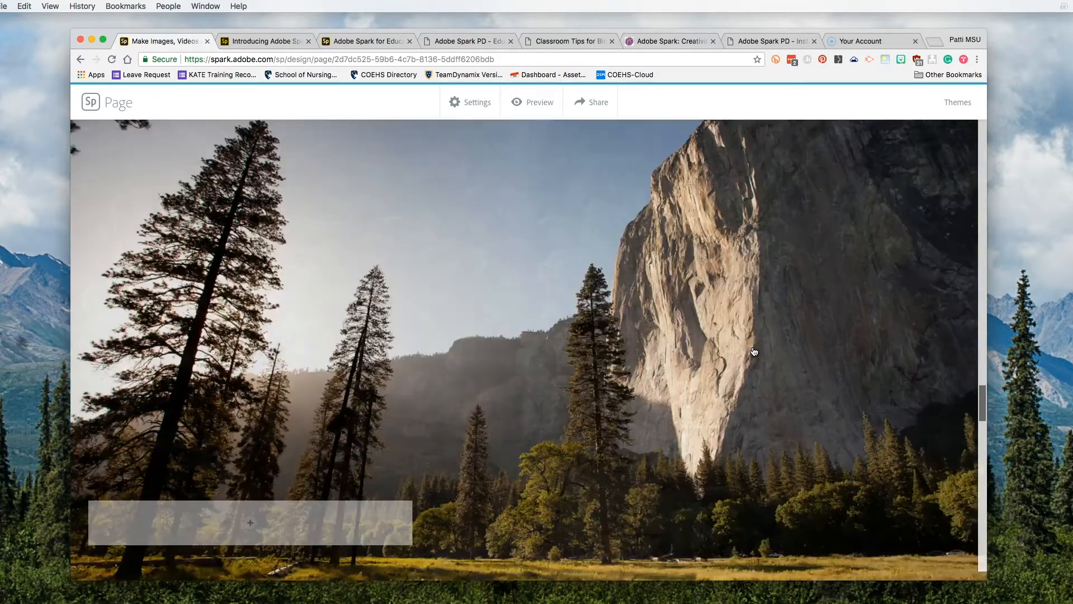
scroll(754, 351, "down", 8)
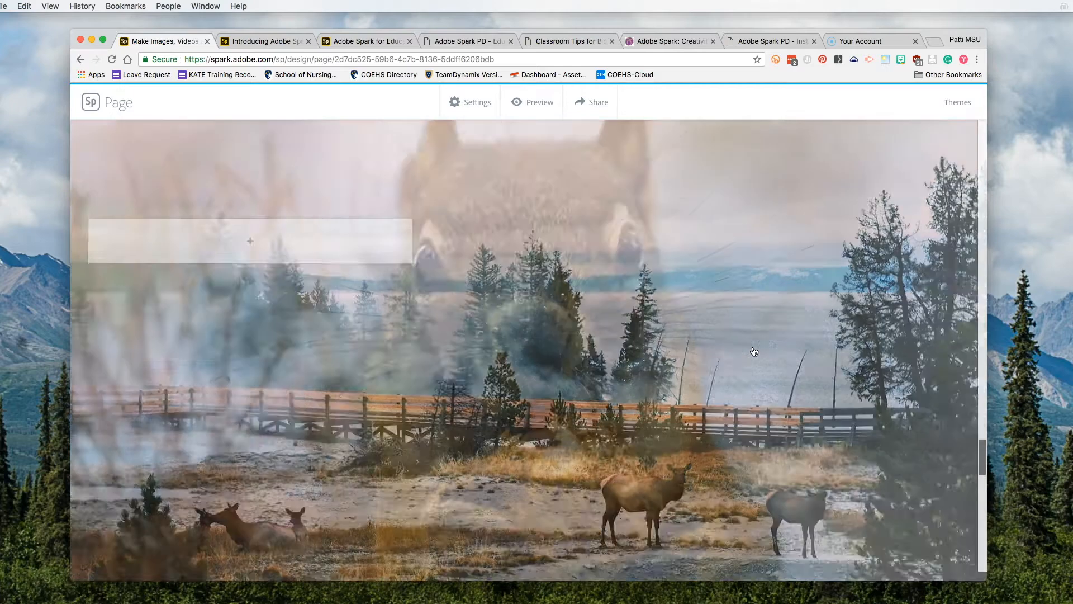
scroll(754, 351, "down", 8)
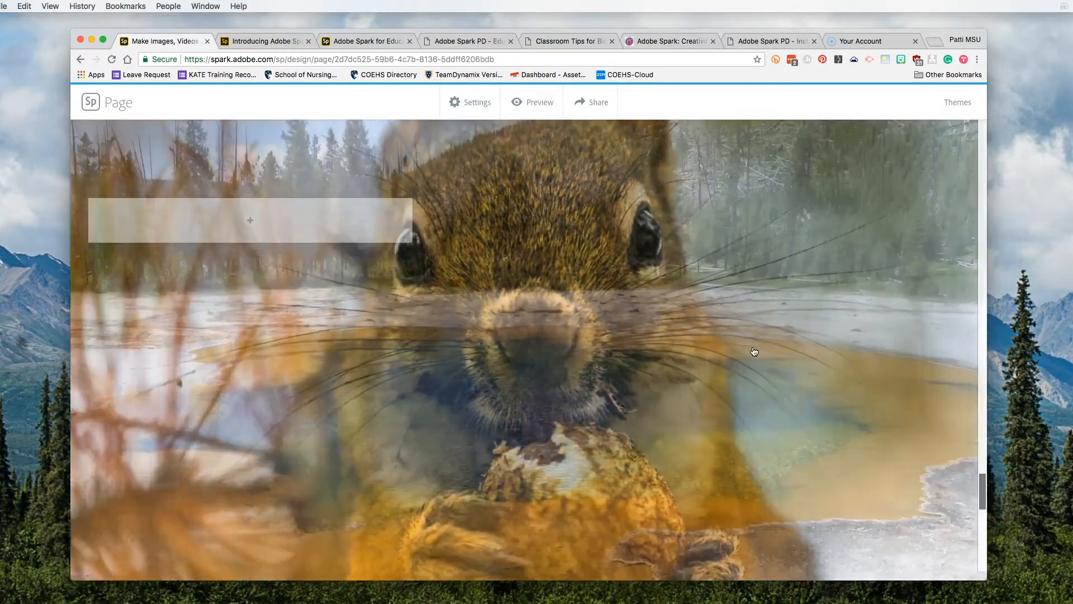
scroll(754, 351, "down", 8)
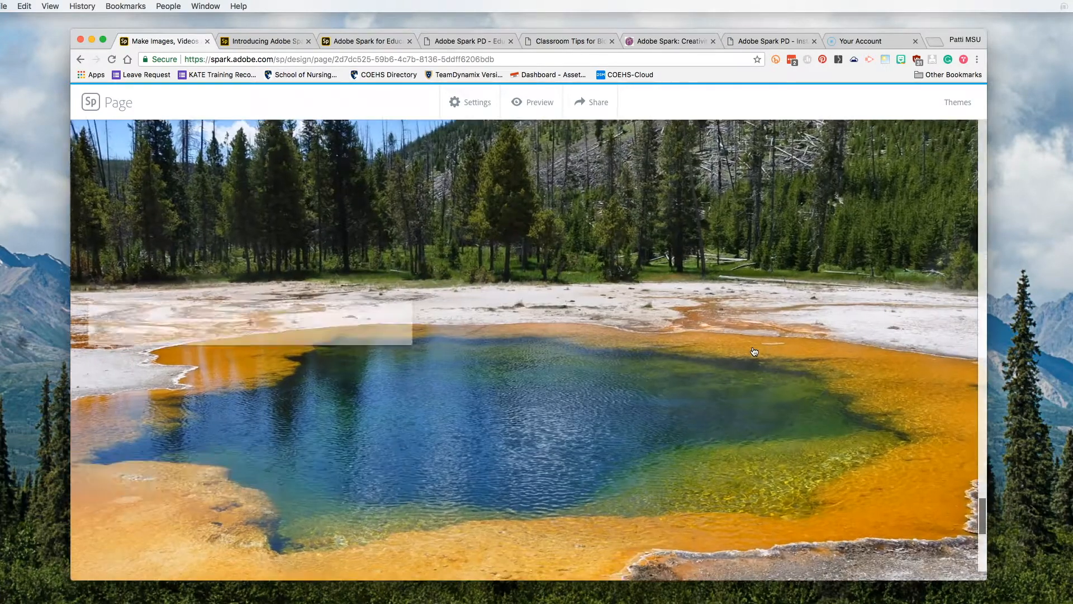
scroll(753, 351, "down", 3)
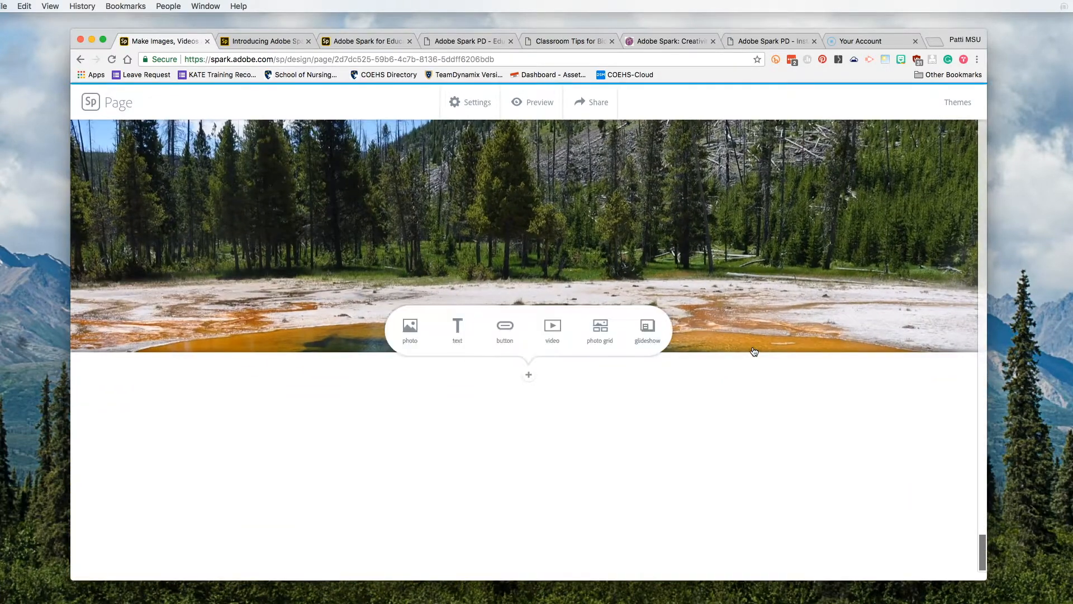
scroll(754, 350, "up", 5)
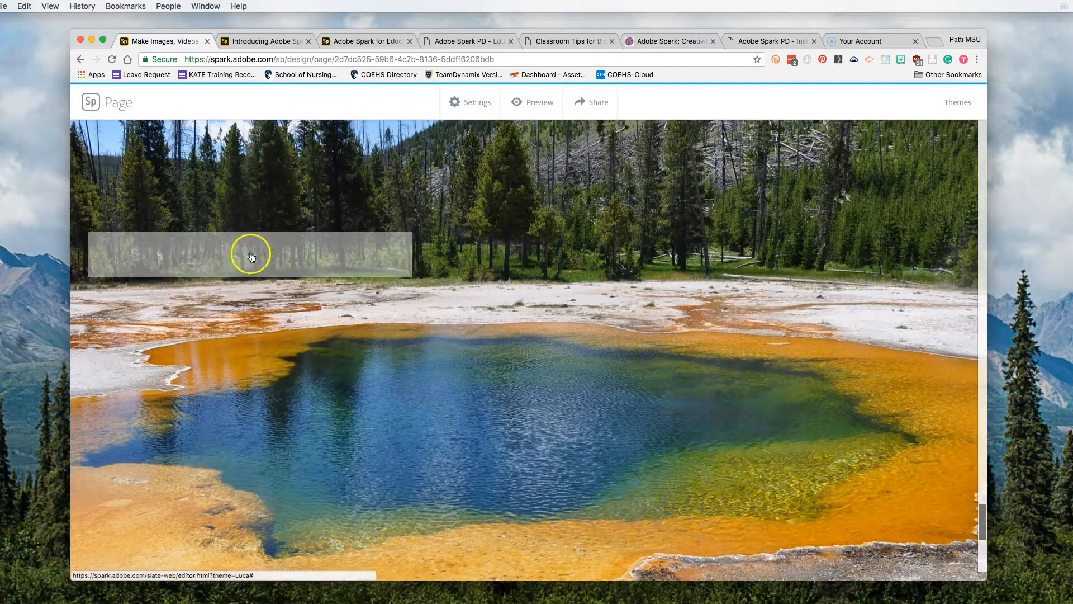
left_click(253, 256)
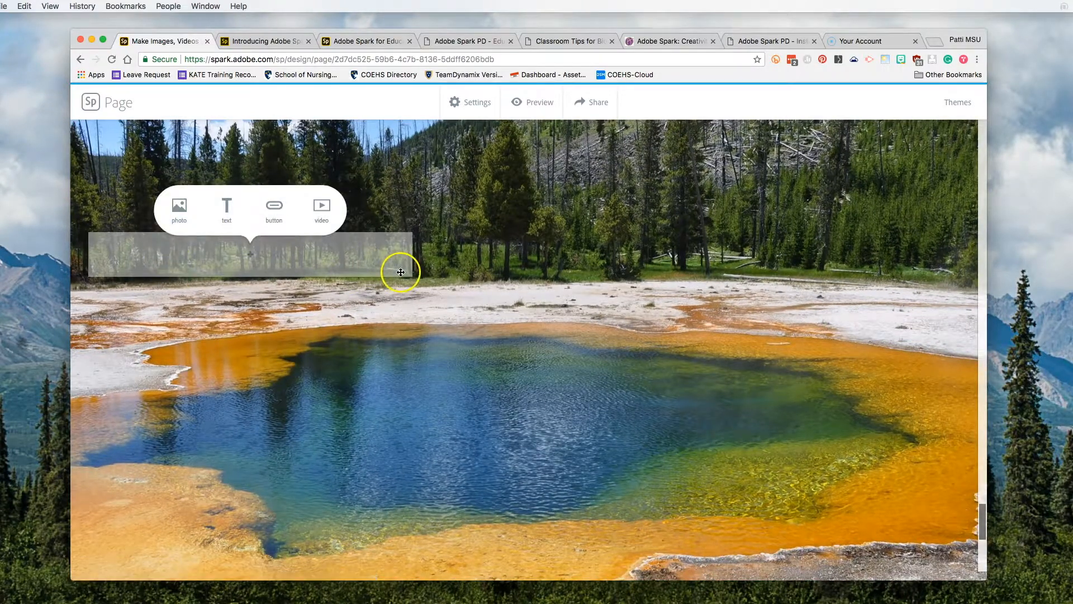
scroll(431, 284, "down", 20)
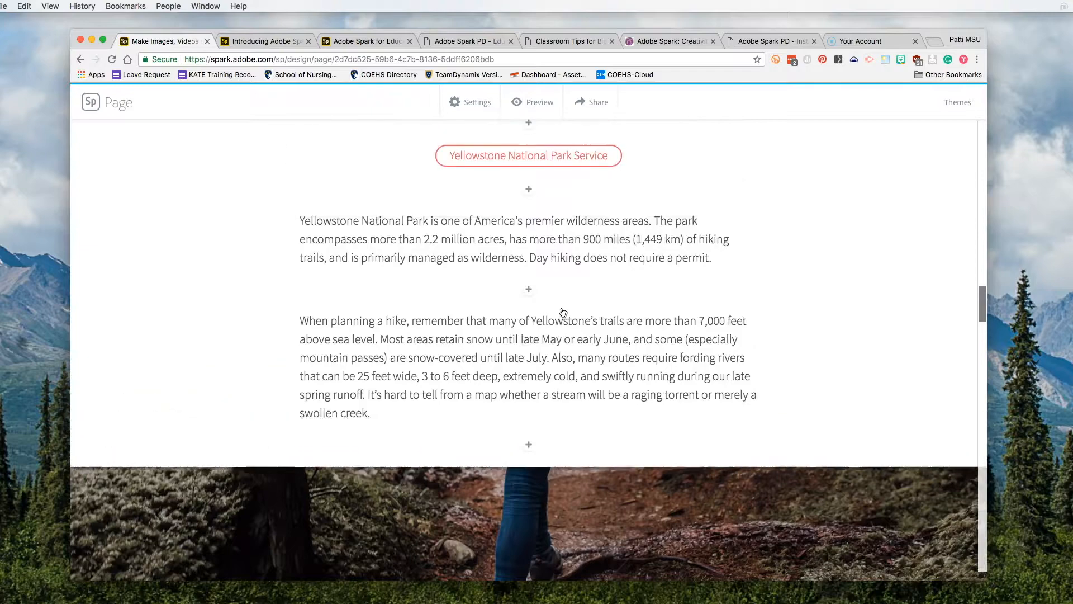
Step: Preview the page and review its cover, introductory quote, buffalo photo and Things To Do section
scroll(563, 312, "up", 20)
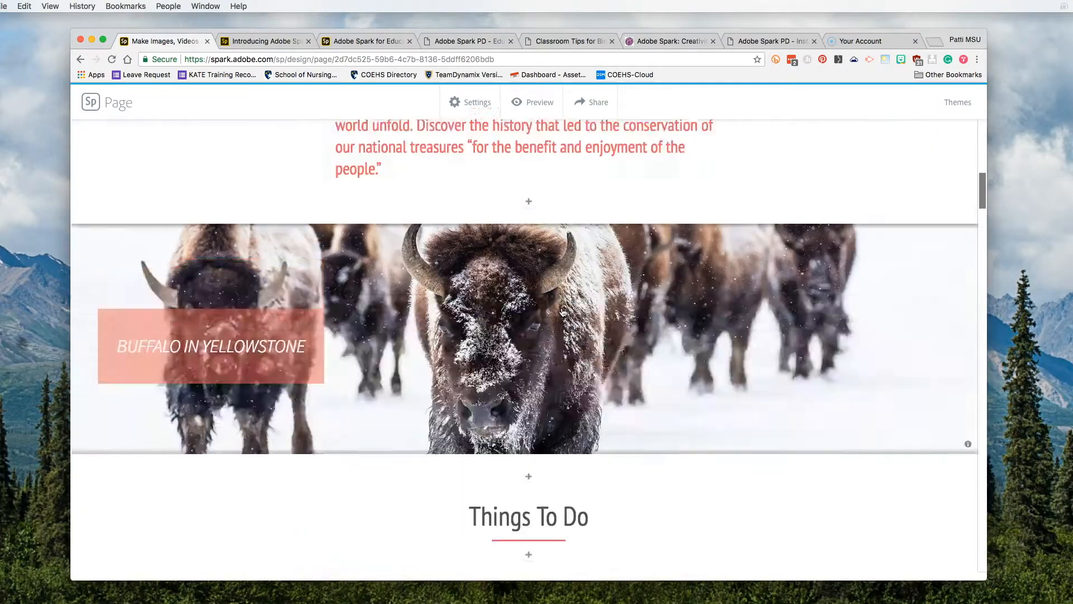
scroll(562, 312, "down", 4)
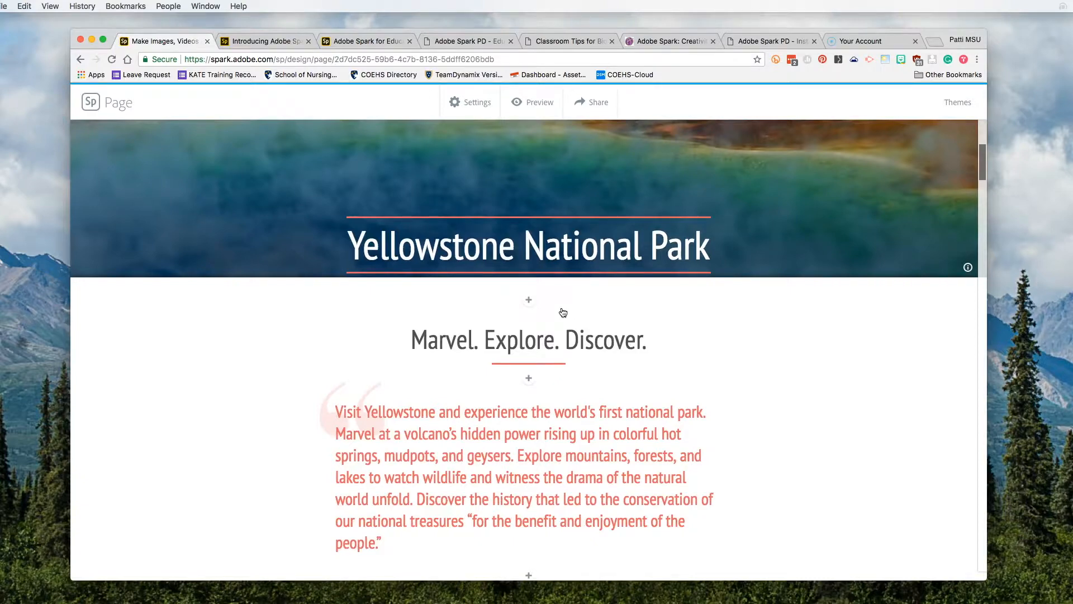
left_click(531, 104)
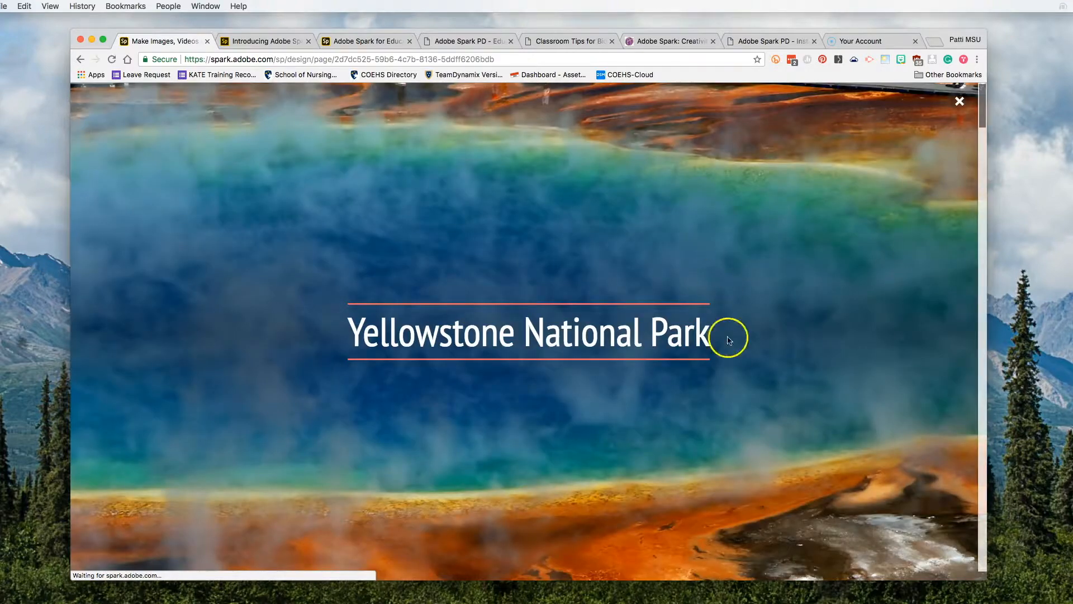
scroll(706, 441, "down", 5)
scroll(695, 457, "up", 4)
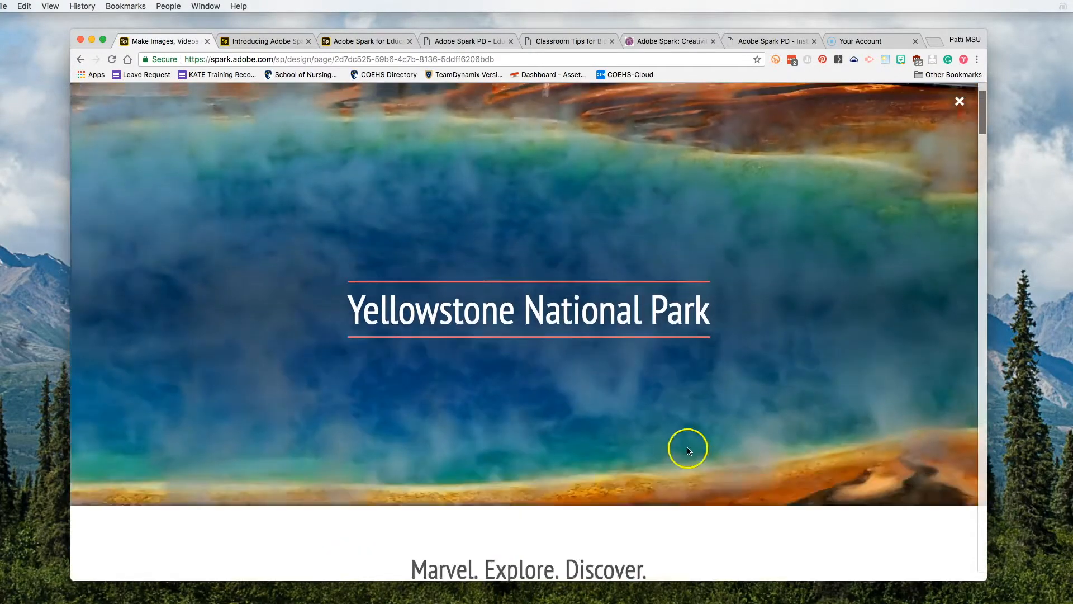
scroll(687, 450, "up", 1)
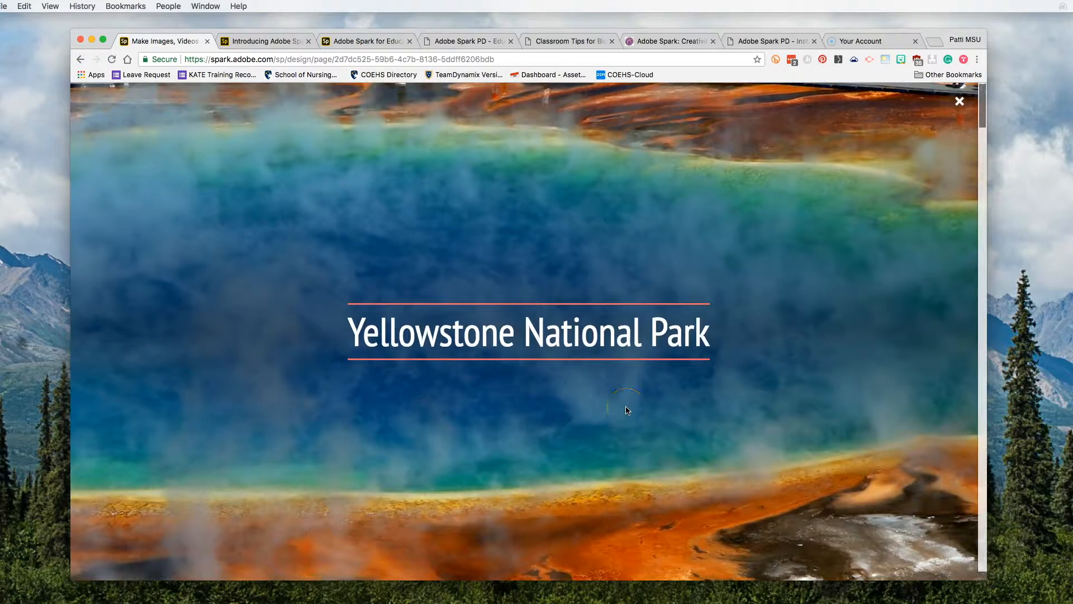
scroll(627, 409, "down", 10)
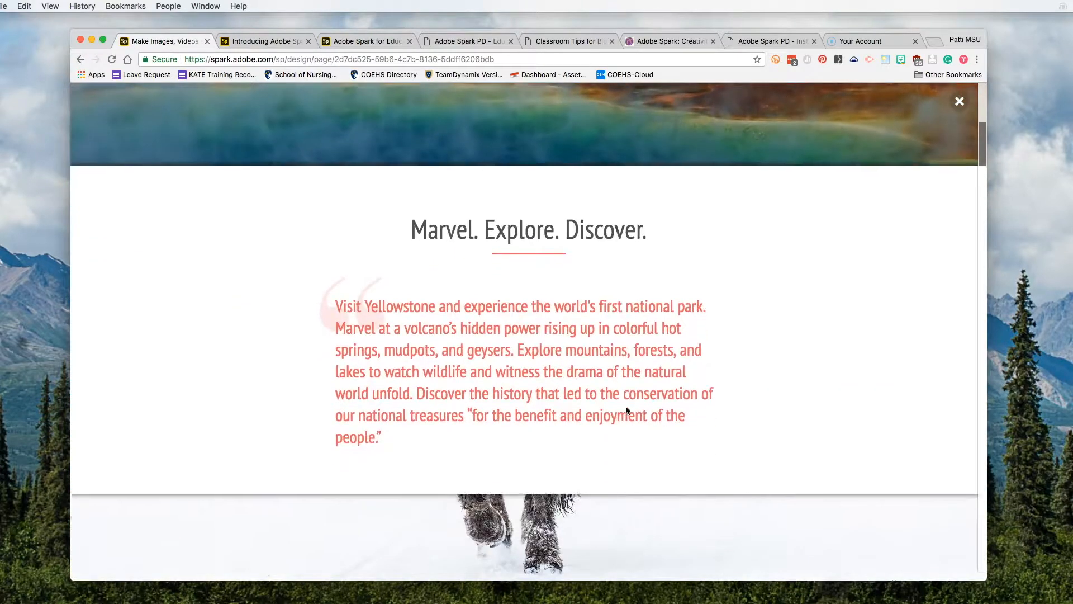
scroll(626, 409, "down", 10)
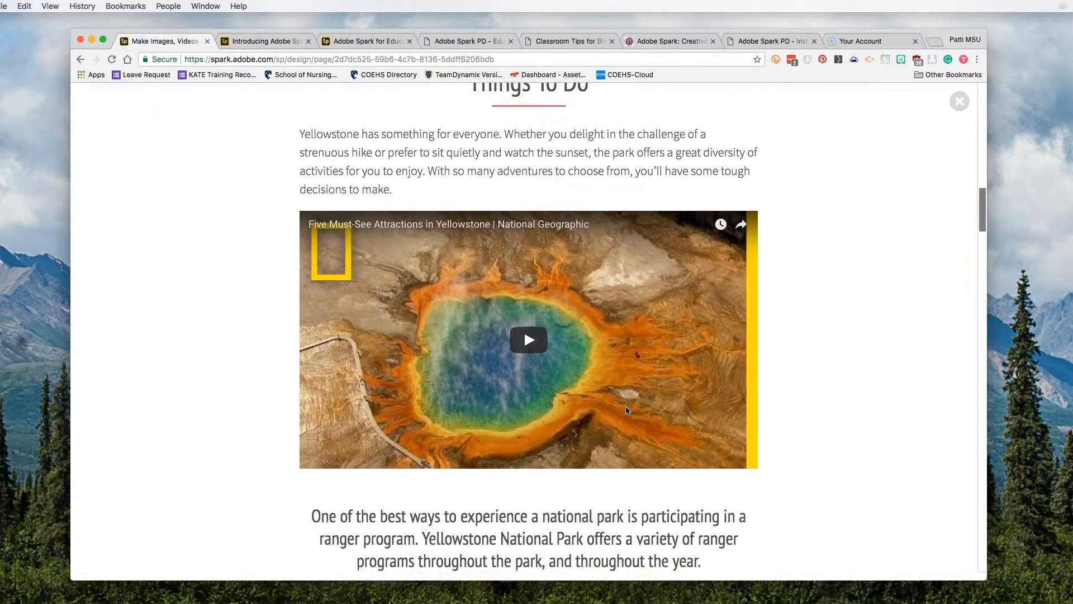
Step: Play the embedded National Geographic video in the preview and close the player
scroll(627, 410, "down", 2)
left_click(528, 267)
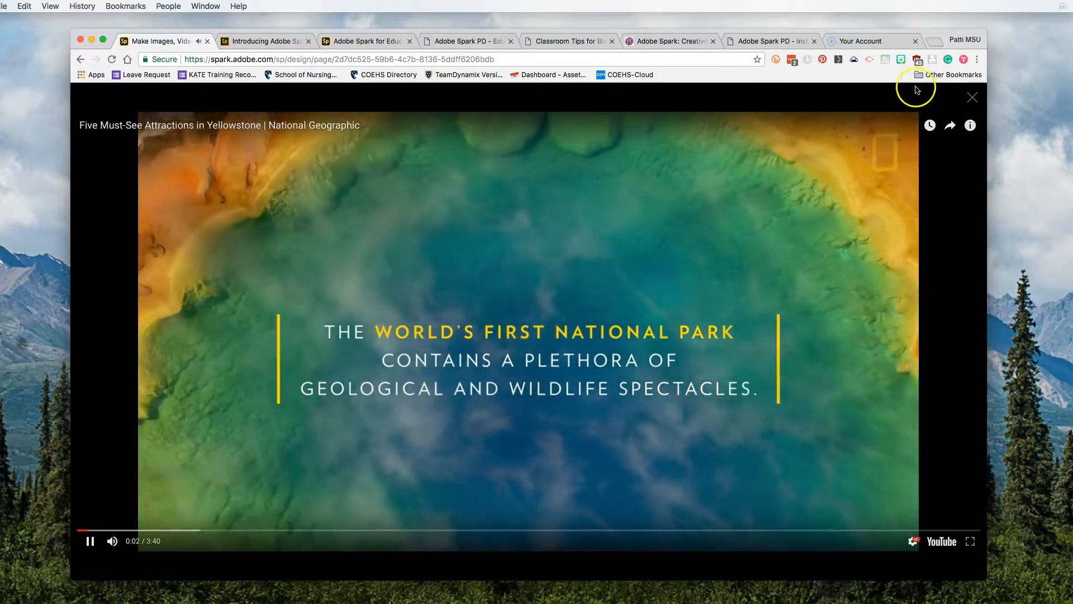
left_click(972, 98)
Step: Review the photo grid, test the Yellowstone National Park Service link button and return to the page preview
scroll(824, 276, "down", 8)
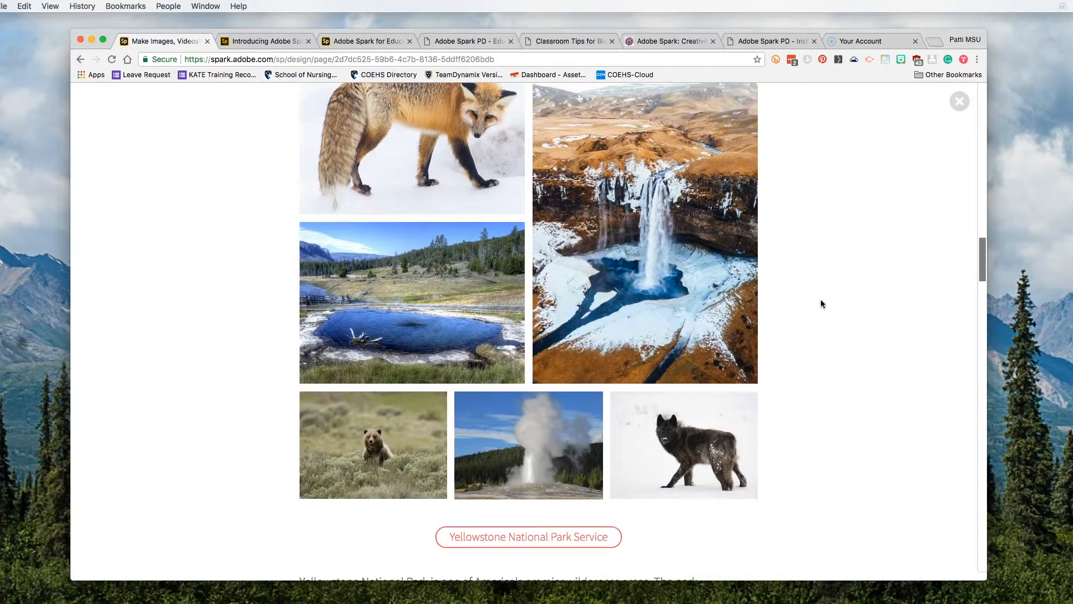
scroll(821, 303, "down", 4)
left_click(546, 308)
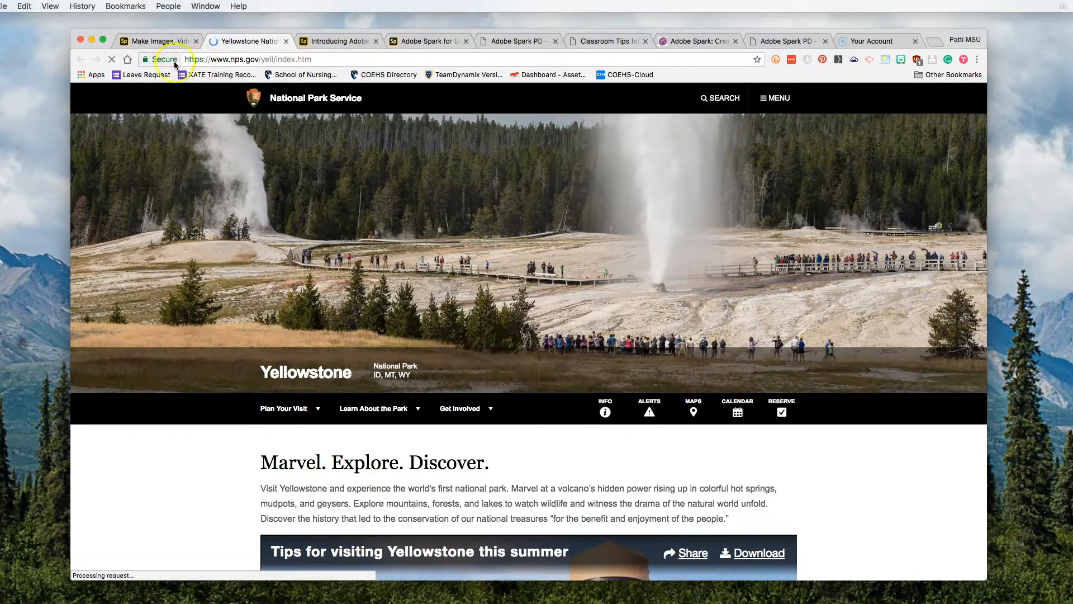
left_click(159, 45)
scroll(699, 443, "down", 3)
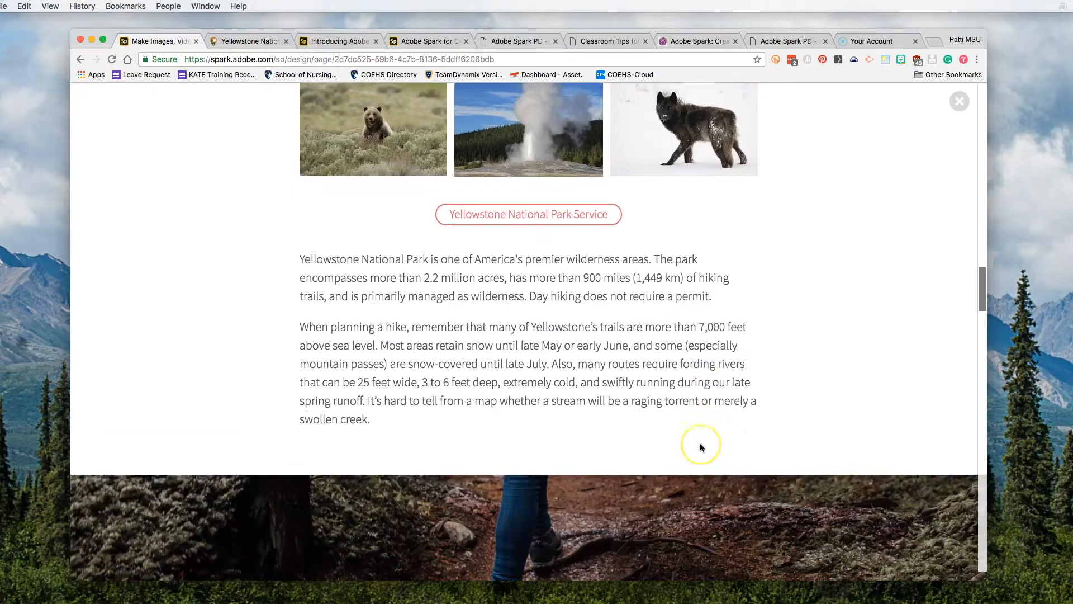
Step: Review the glideshow photos in the preview, from the hiker in the forest to the orange pool, and close the preview
scroll(702, 447, "down", 5)
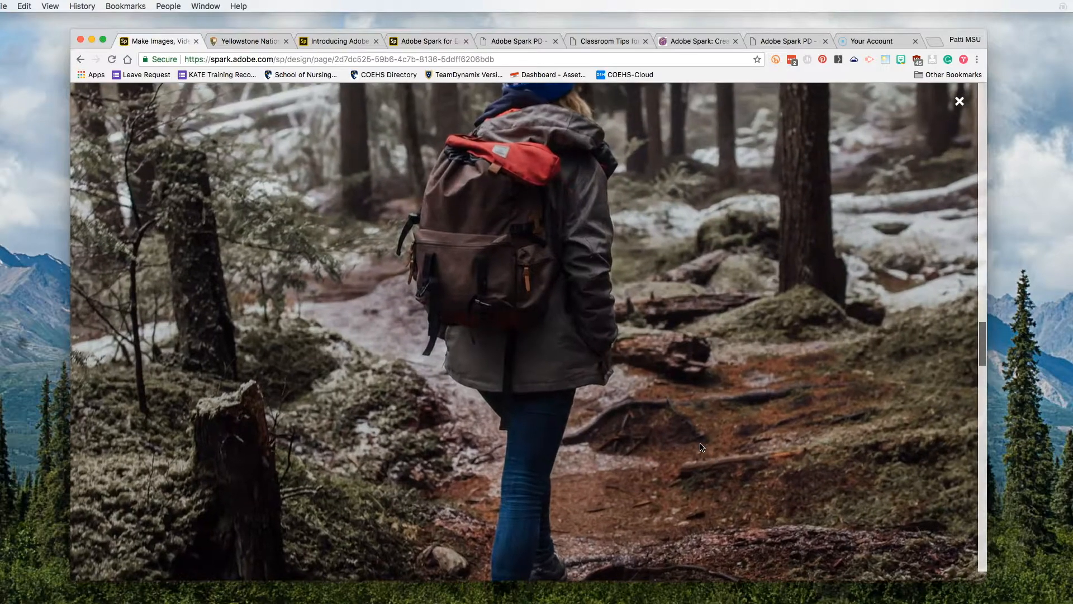
scroll(702, 447, "down", 5)
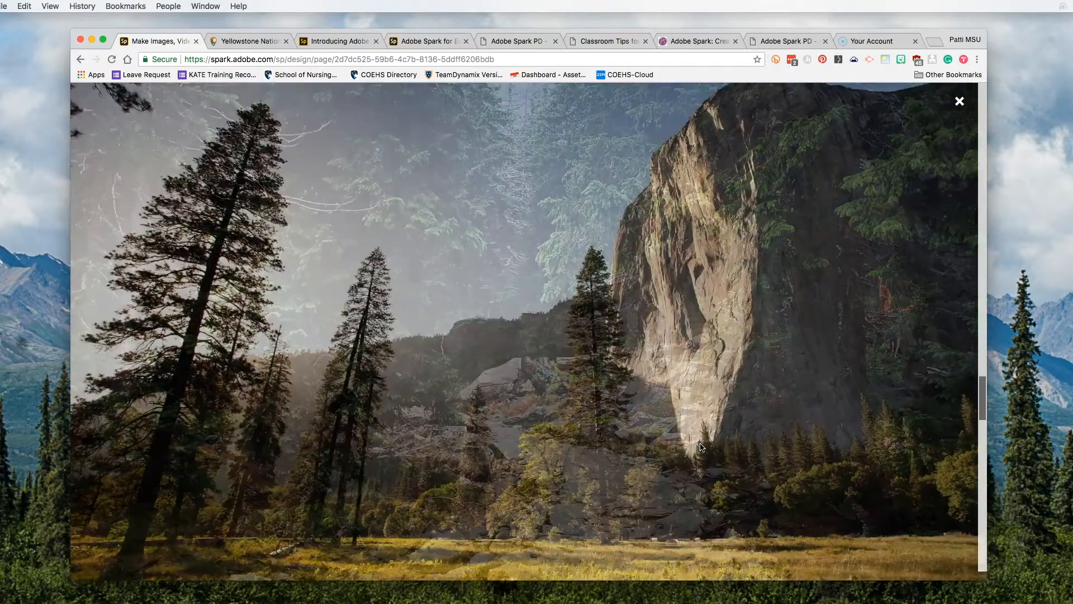
scroll(700, 442, "down", 5)
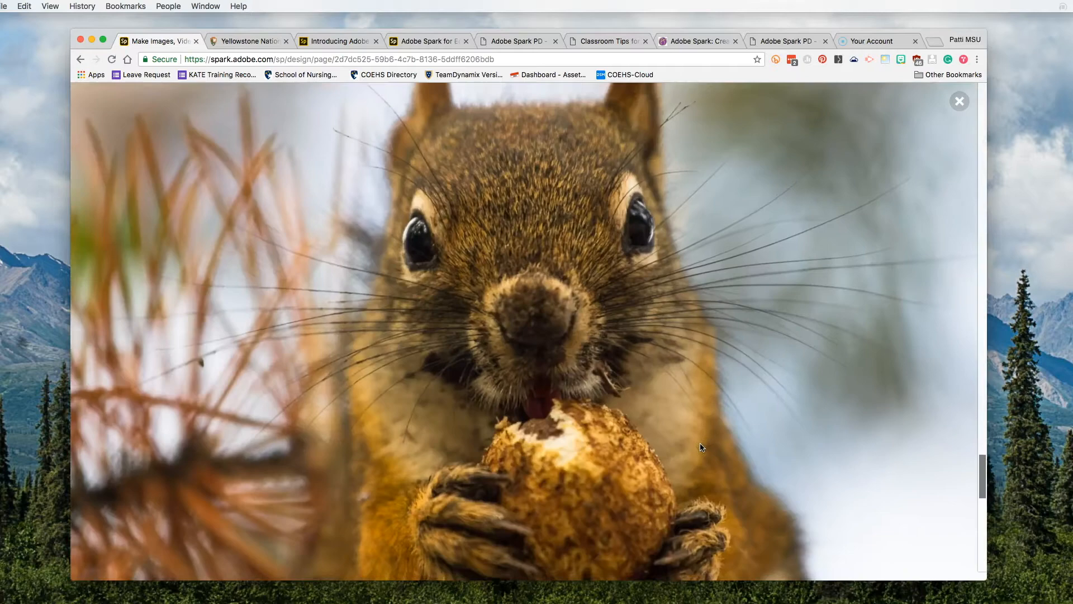
scroll(699, 443, "down", 5)
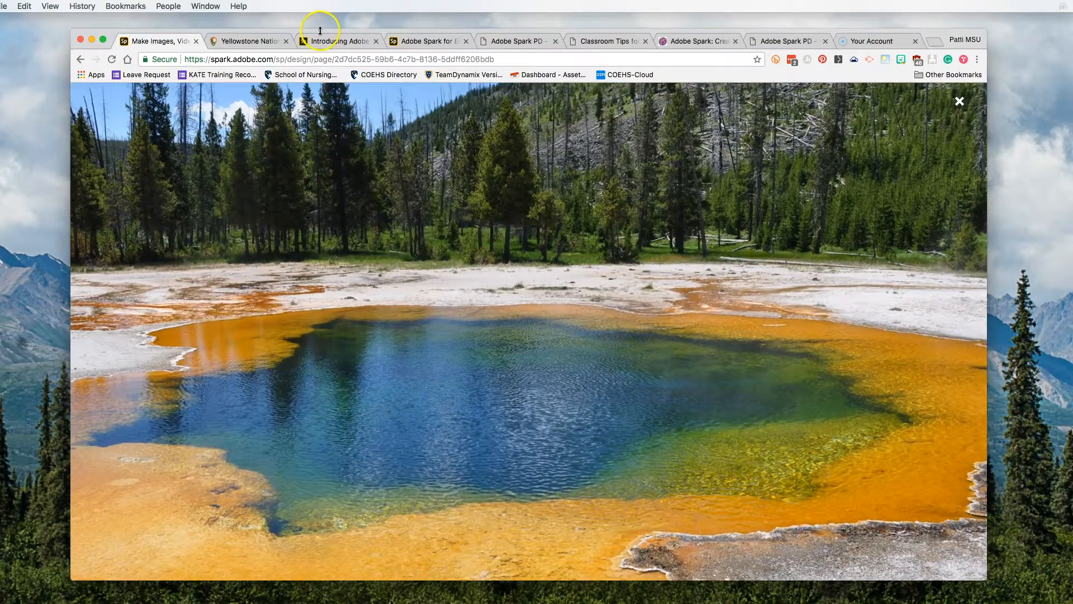
left_click(959, 102)
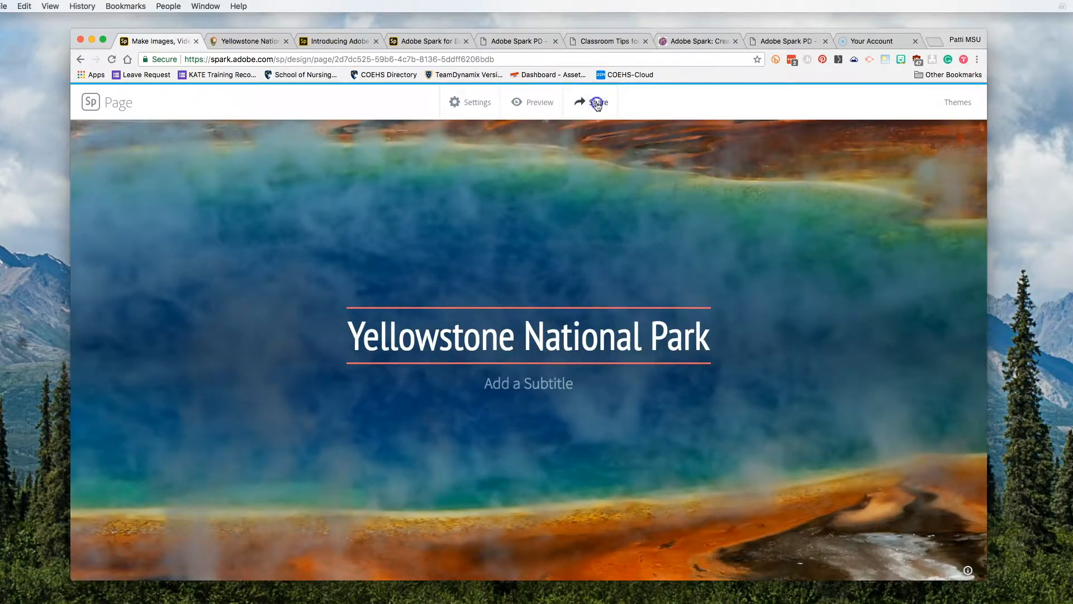
Step: Open the page's sharing options and examine the category choices, author setting and photo credits
left_click(598, 104)
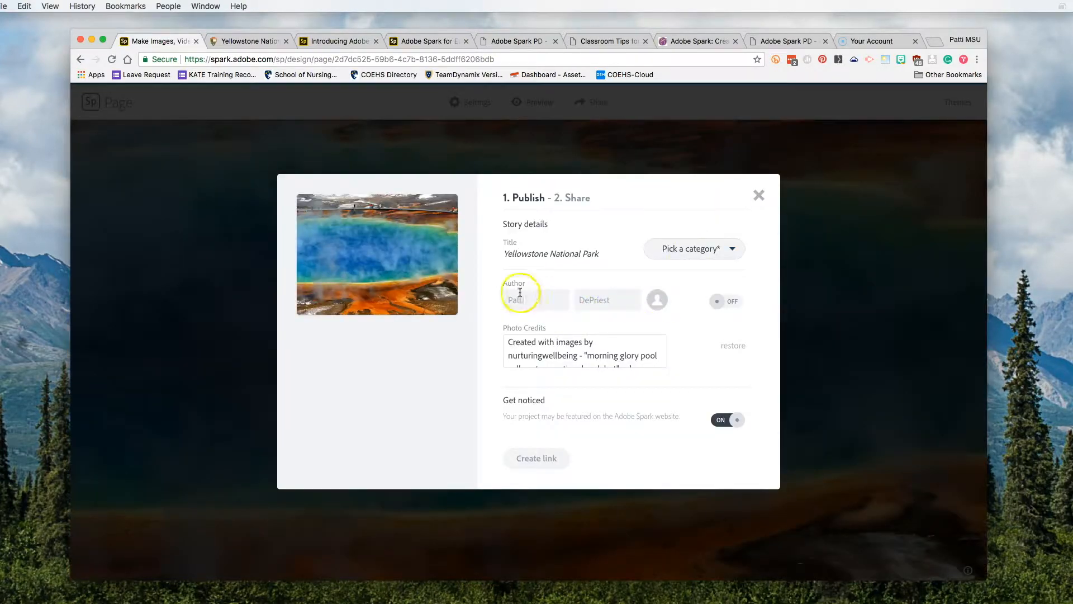
left_click(732, 253)
left_click(702, 205)
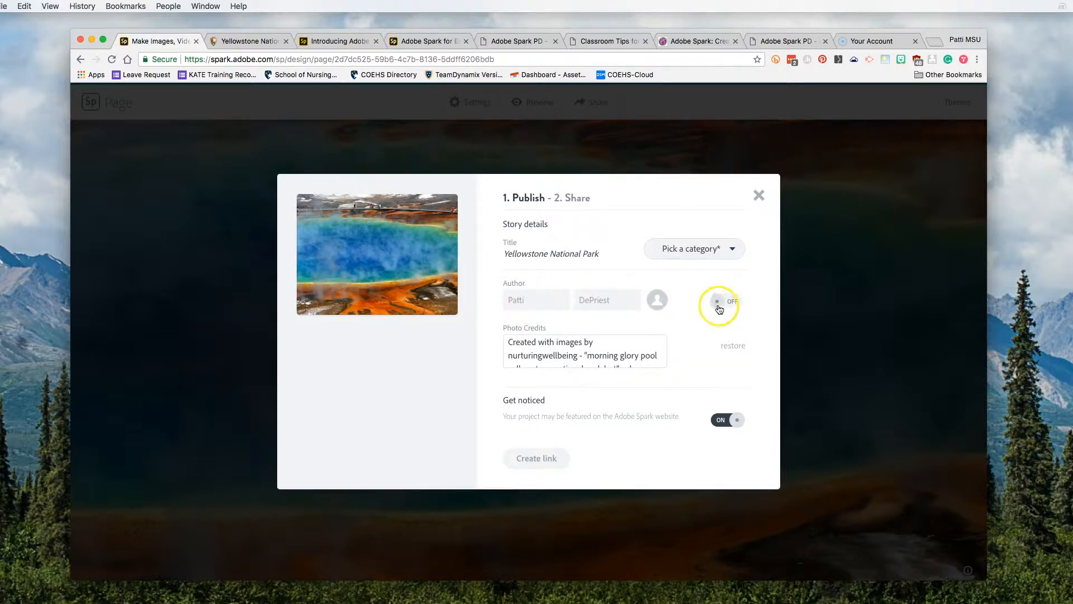
left_click(738, 307)
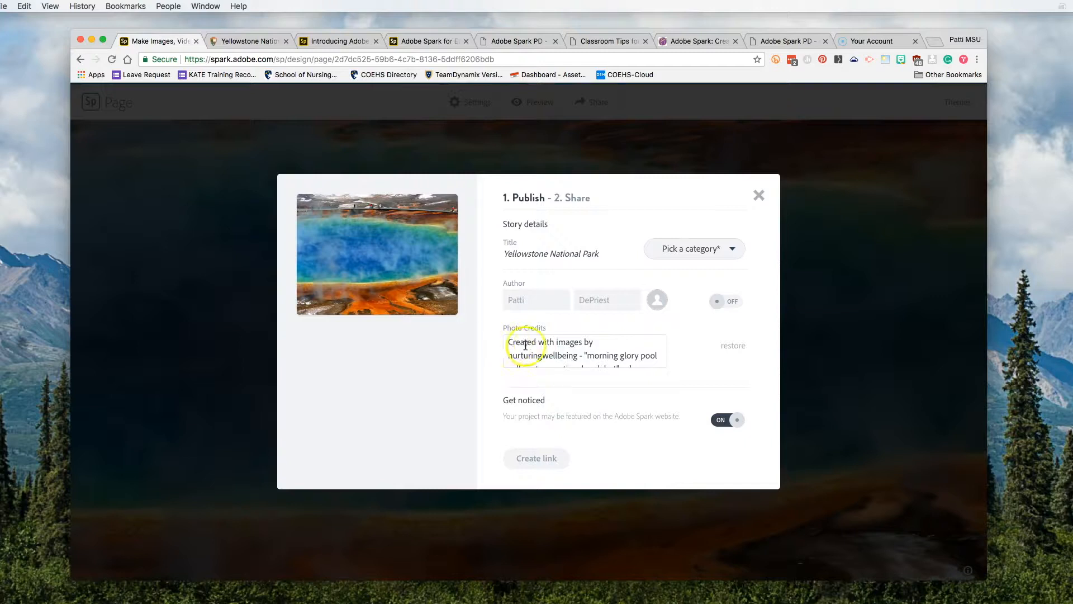
scroll(593, 349, "down", 5)
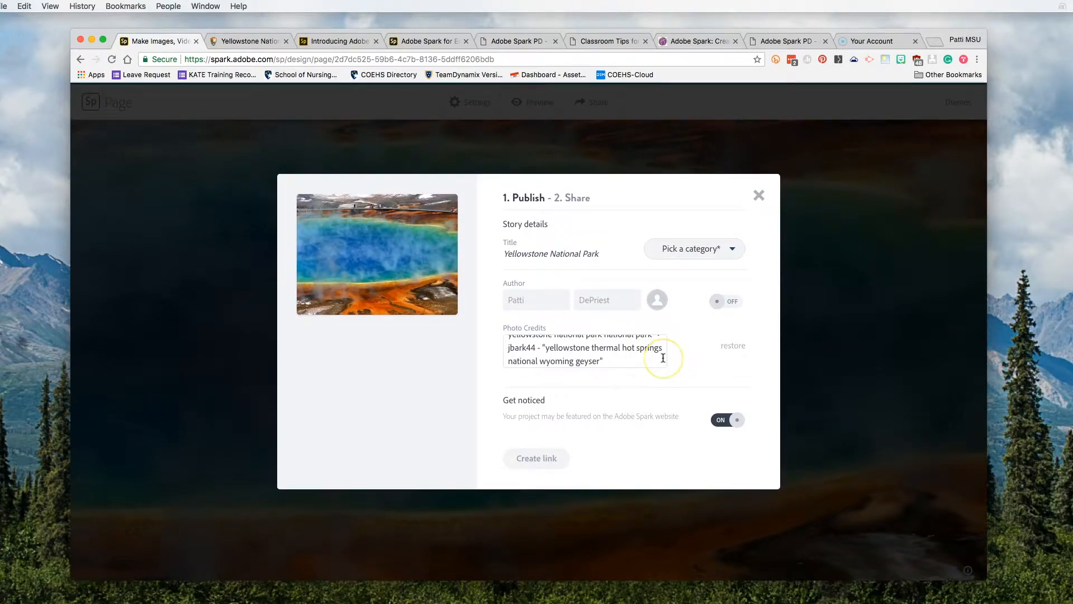
Step: Assign the page to the Education category and publish it by creating a shareable link
left_click(543, 456)
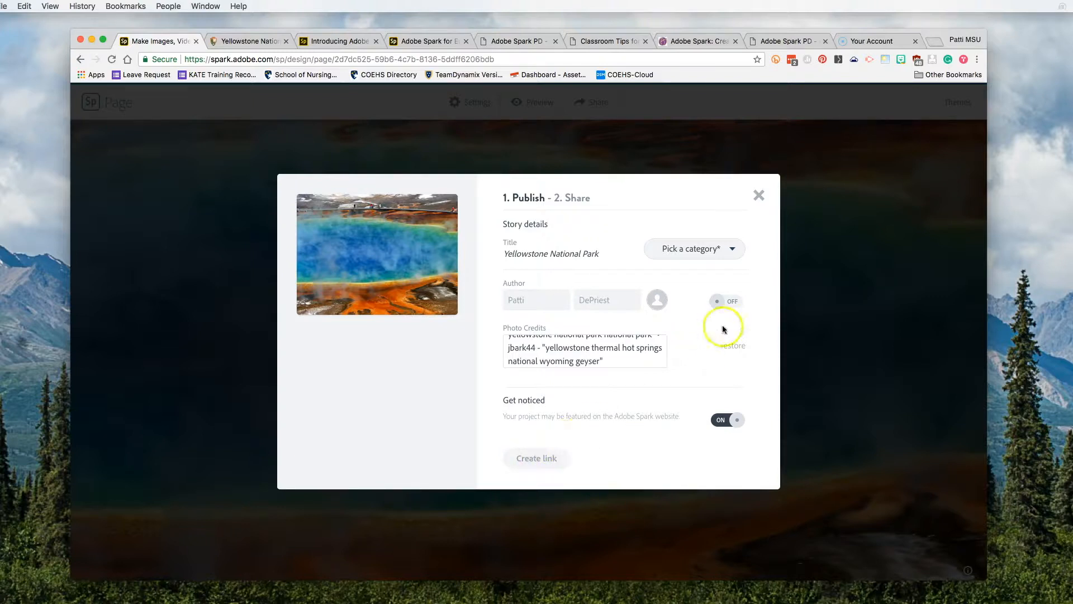
left_click(735, 253)
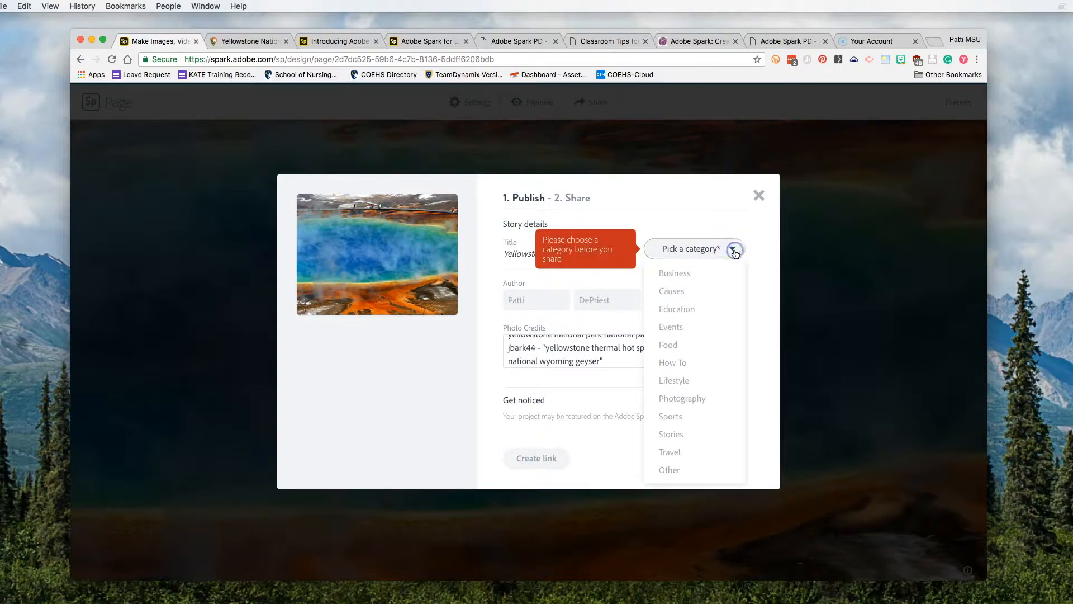
left_click(684, 309)
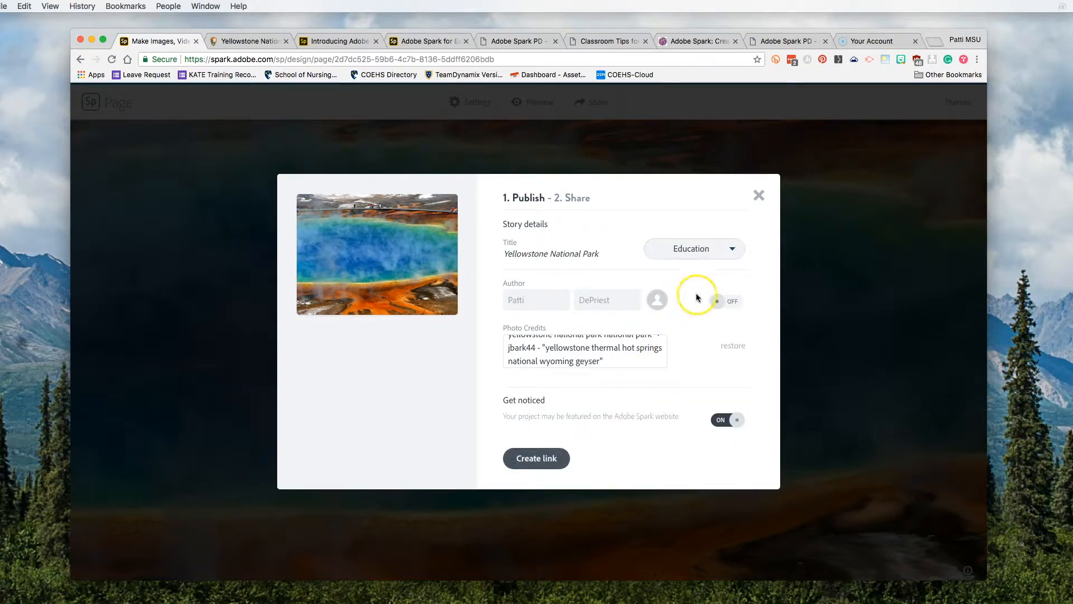
left_click(540, 459)
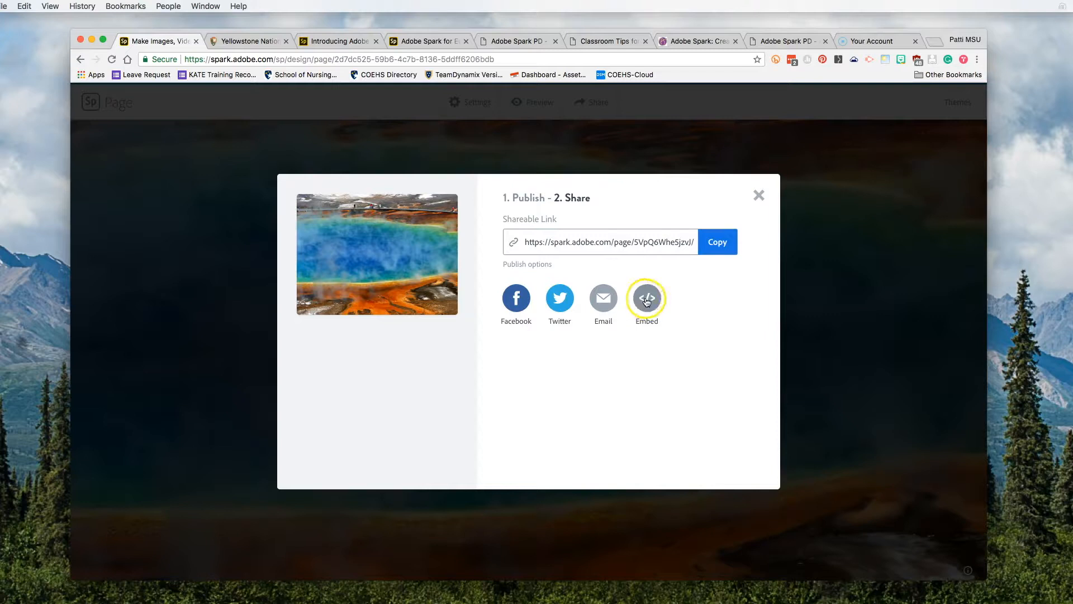
Step: Display the page's embed code, copy the shareable link and close the sharing options
left_click(662, 318)
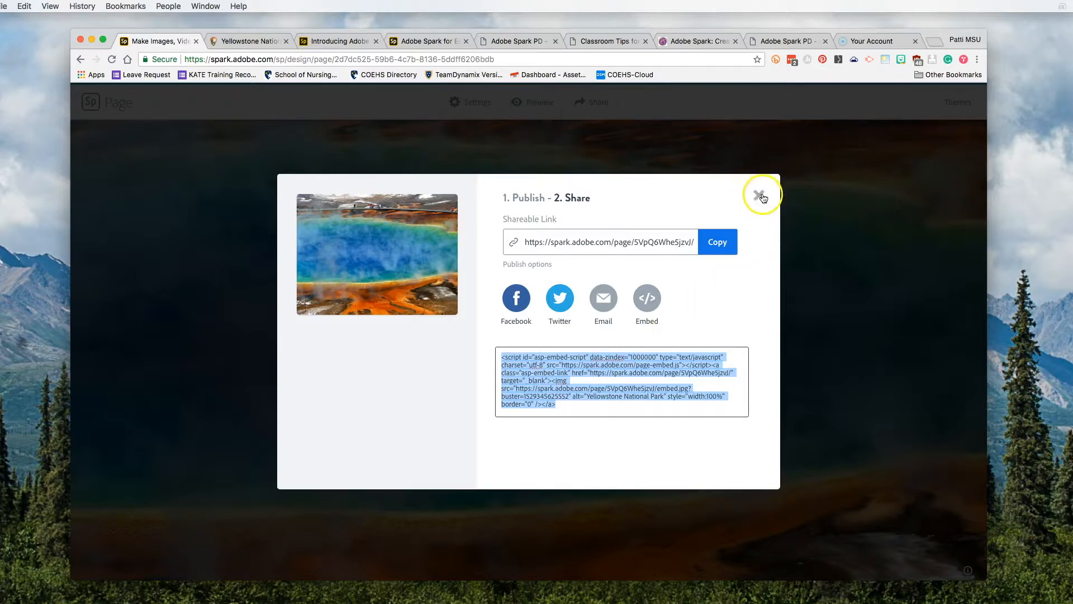
left_click(718, 244)
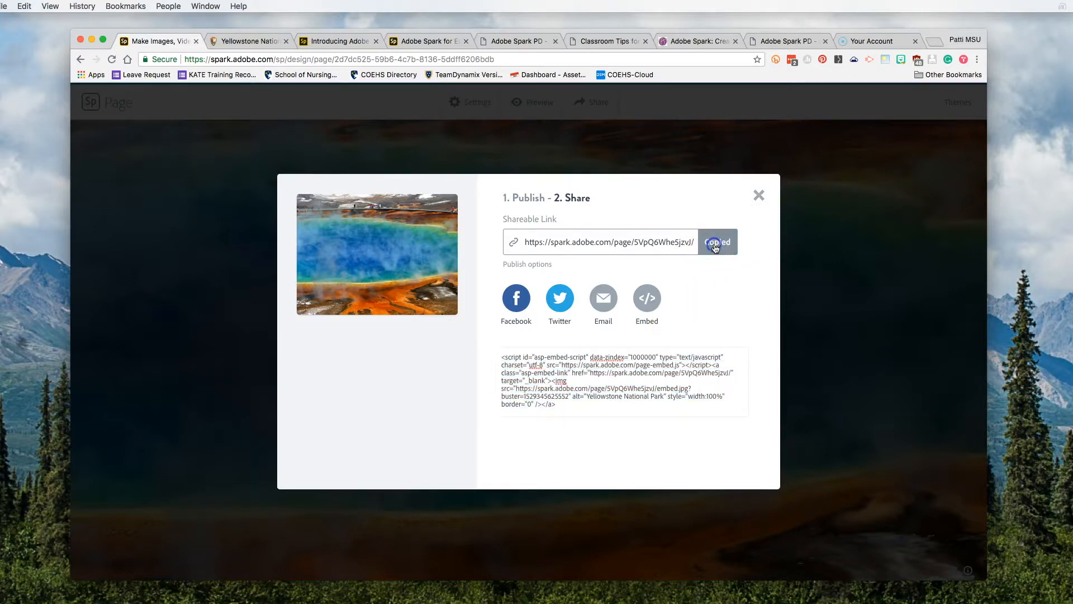
left_click(757, 194)
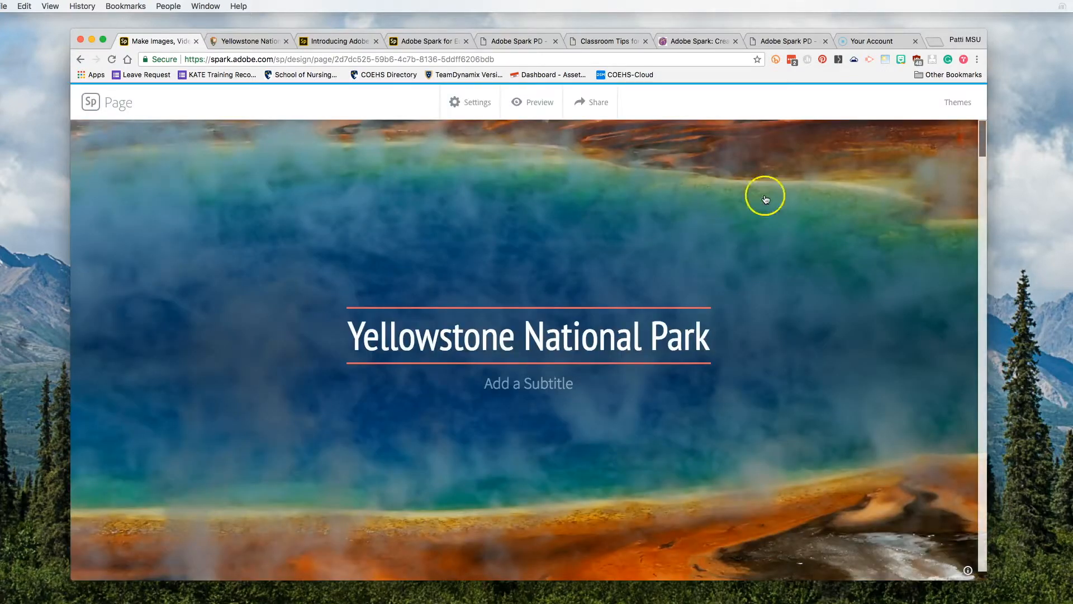
Step: Open the copied page link in a new browser tab, and return to the editor to look over the page
left_click(934, 43)
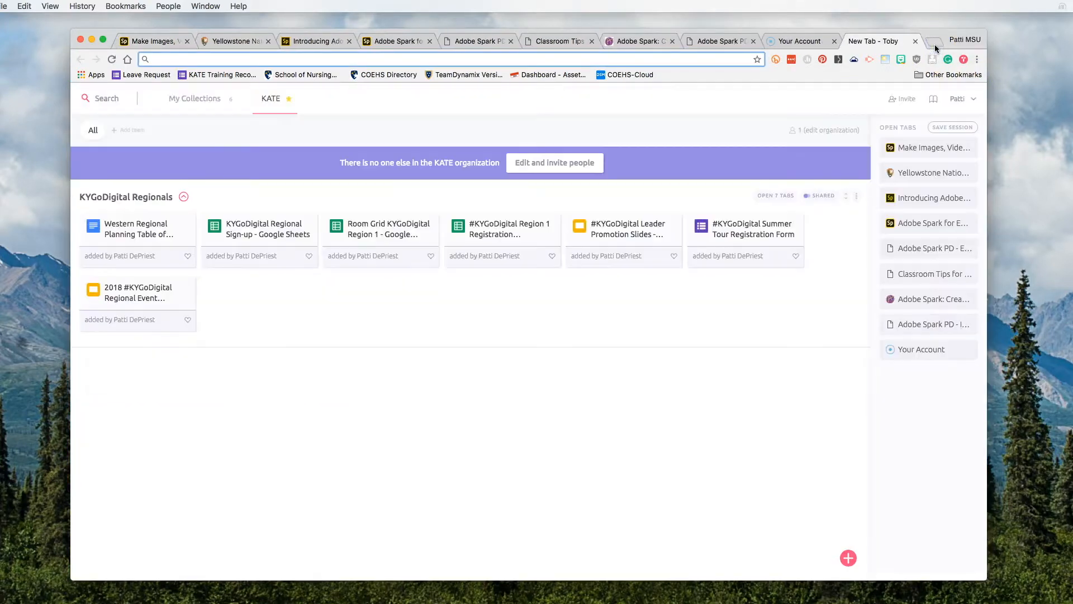
key("super+v")
key("Return")
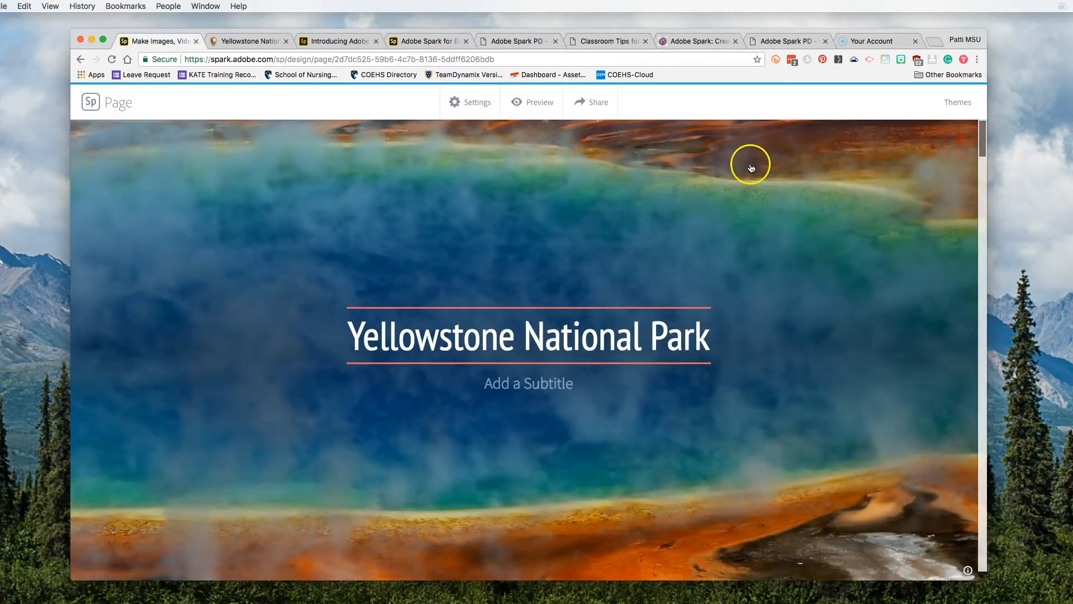
scroll(750, 165, "down", 6)
scroll(751, 168, "down", 10)
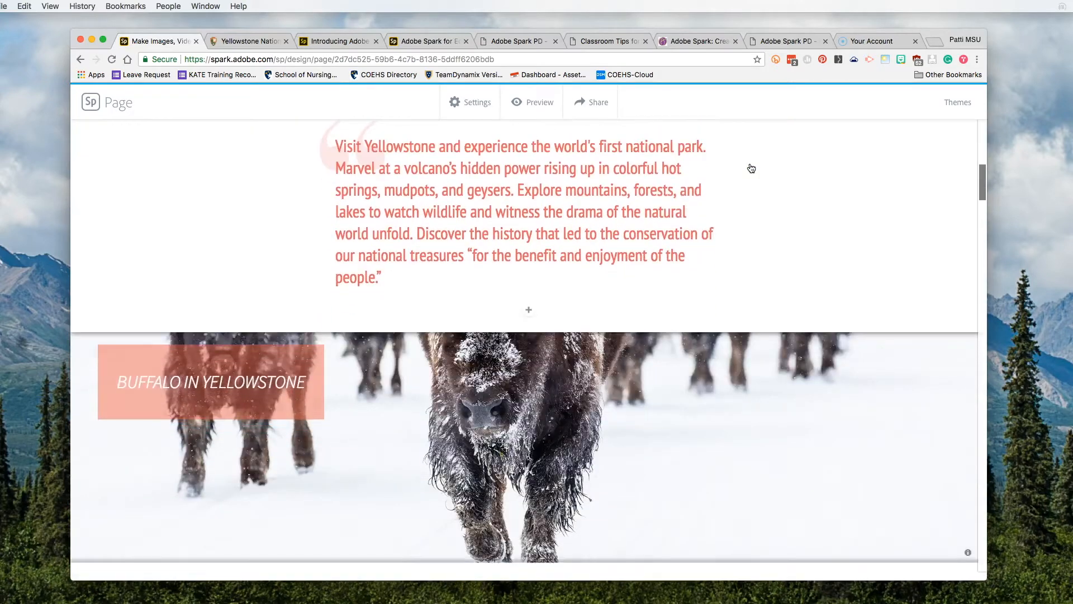